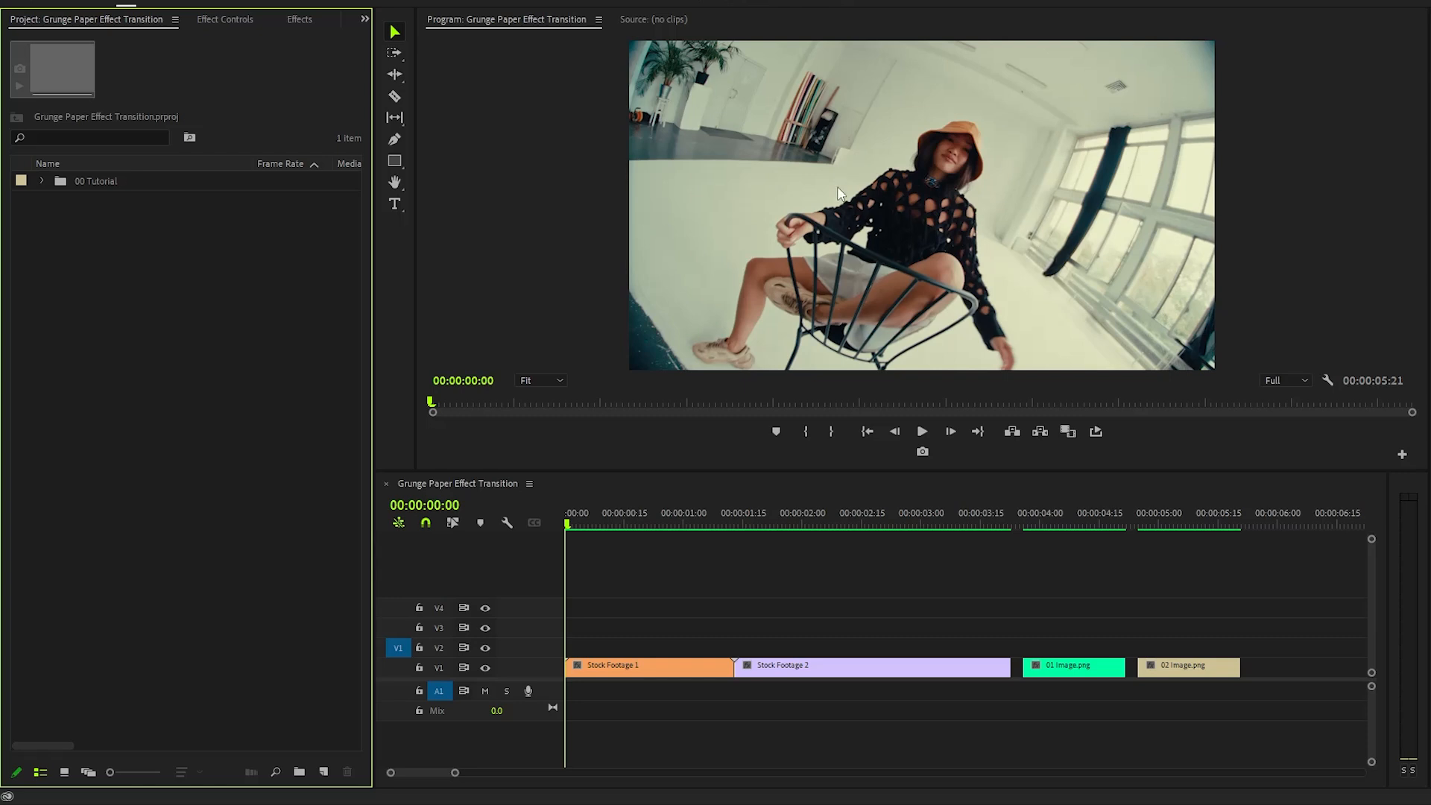
- Play and scrub through the sequence to review the clips on the timeline
click(567, 524)
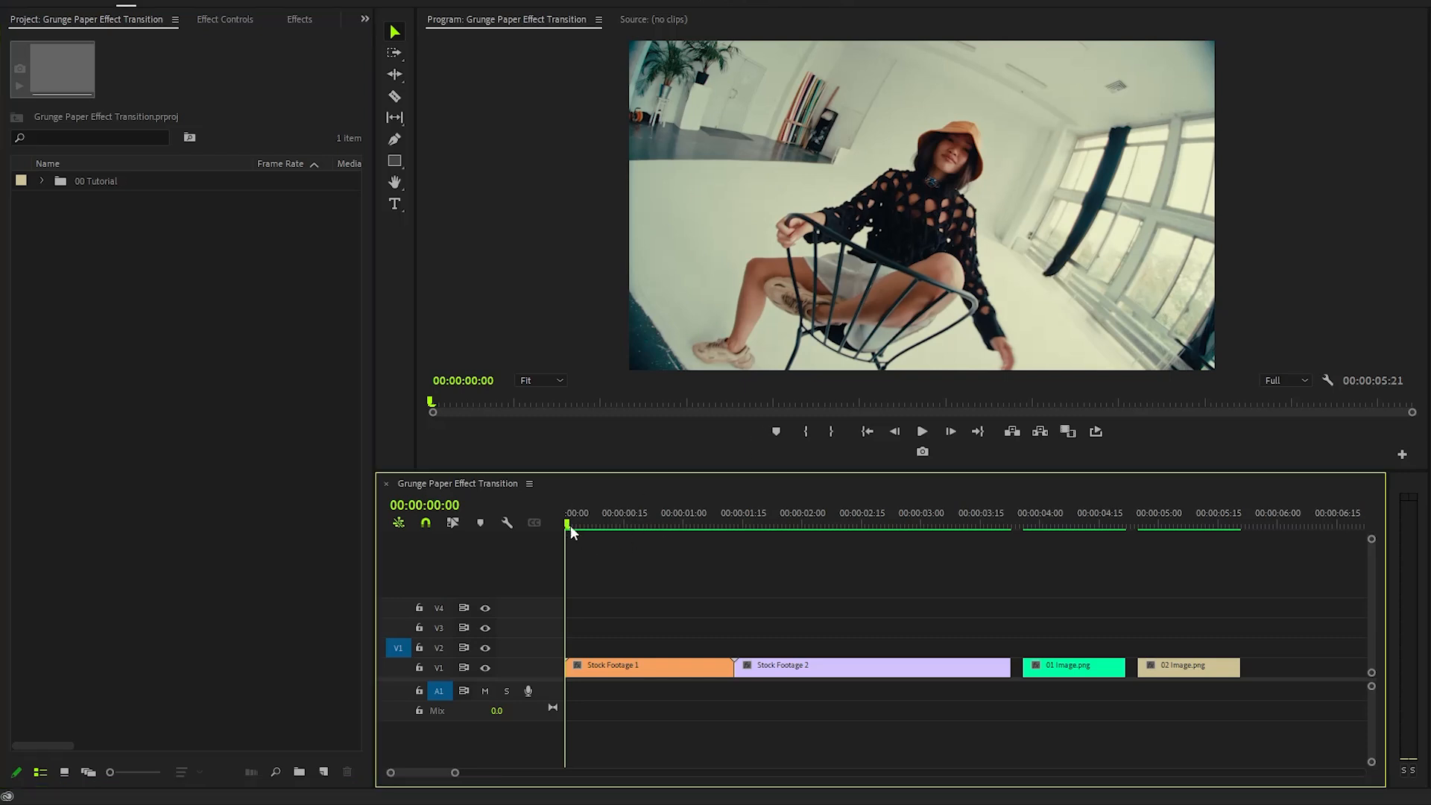
key(space)
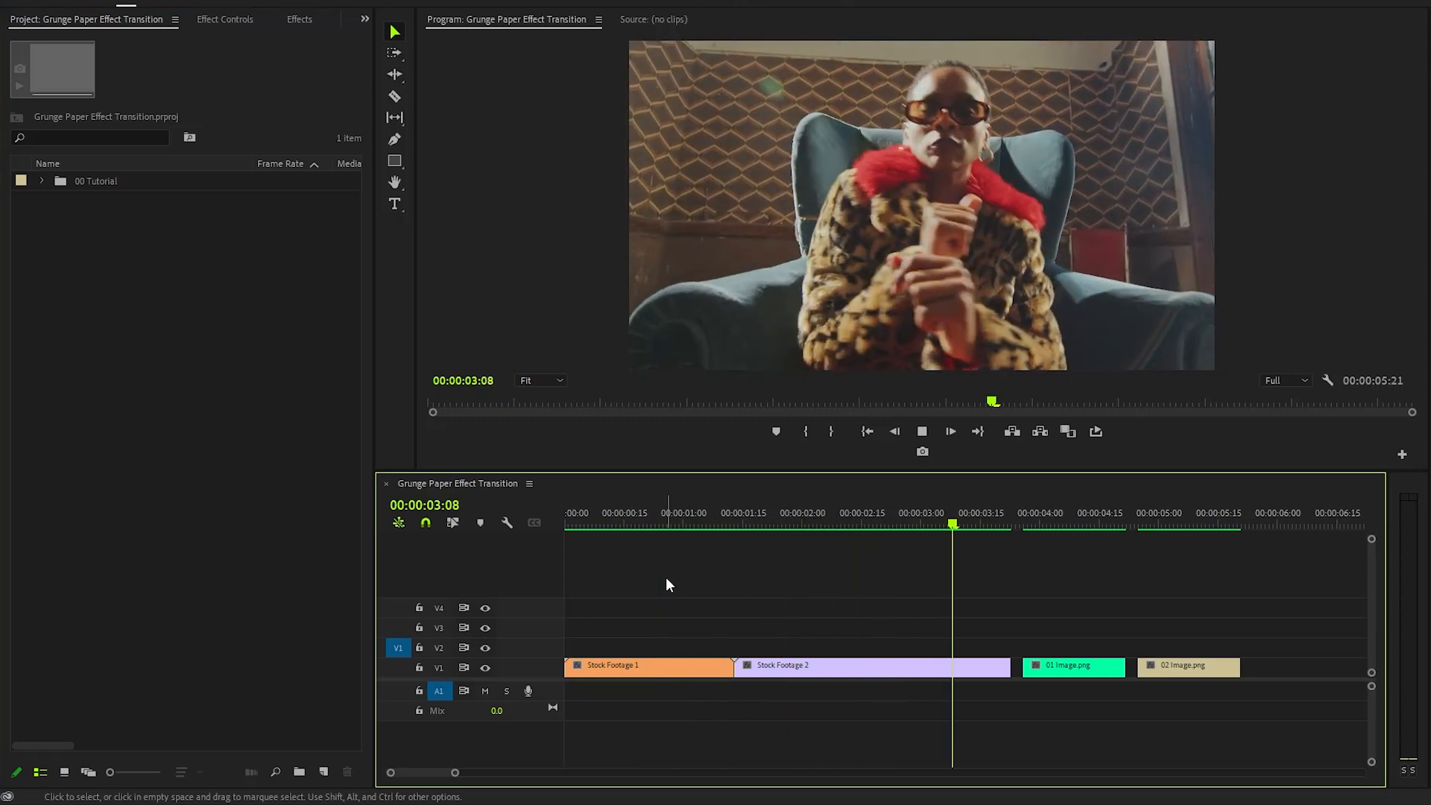
key(space)
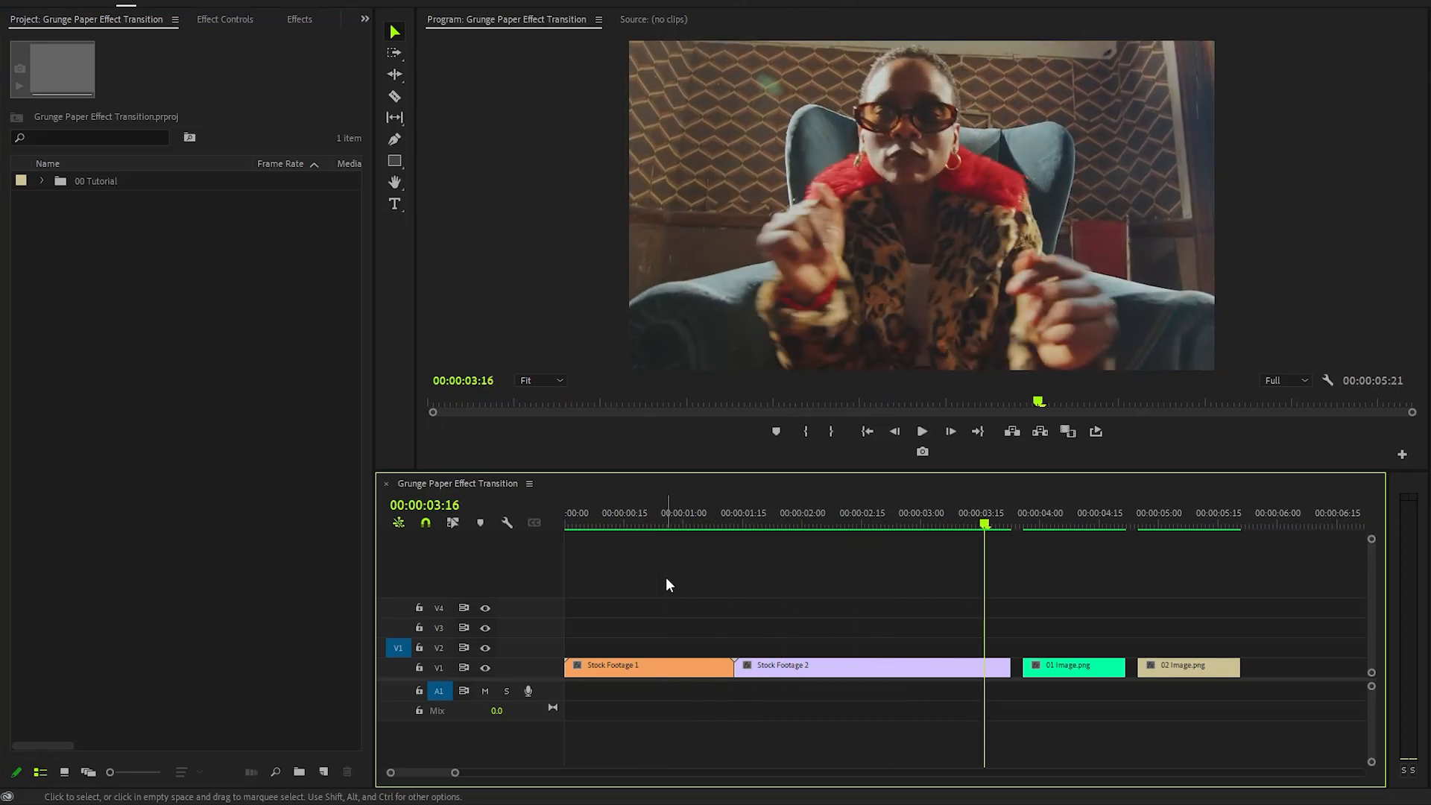
mouse_move(1091, 524)
mouse_down()
mouse_move(1106, 533)
mouse_move(1073, 537)
mouse_up()
drag(1156, 513, 1164, 540)
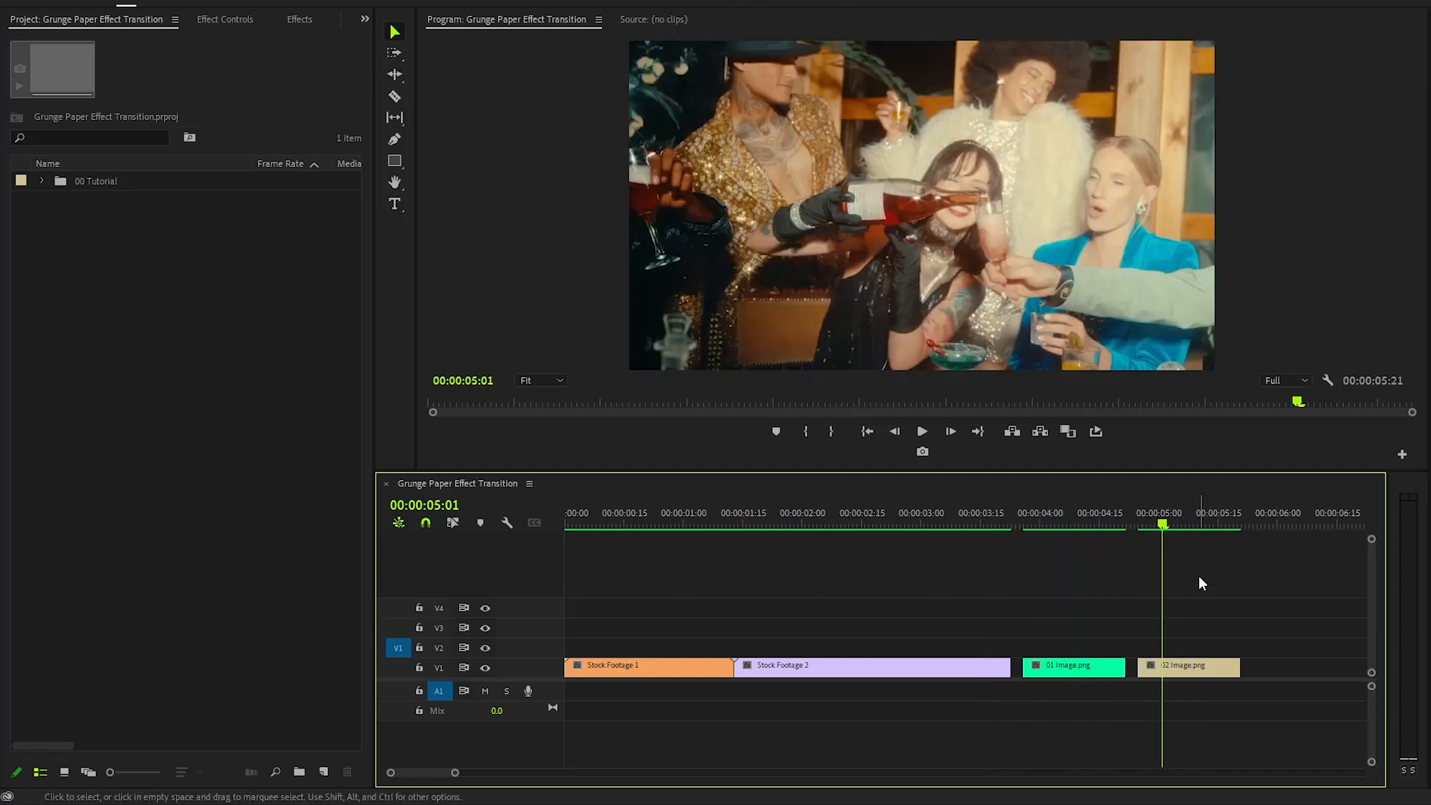
- Move 01 Image.png up onto track V2 so it starts where Stock Footage 2 begins
click(1091, 670)
drag(1073, 668, 799, 642)
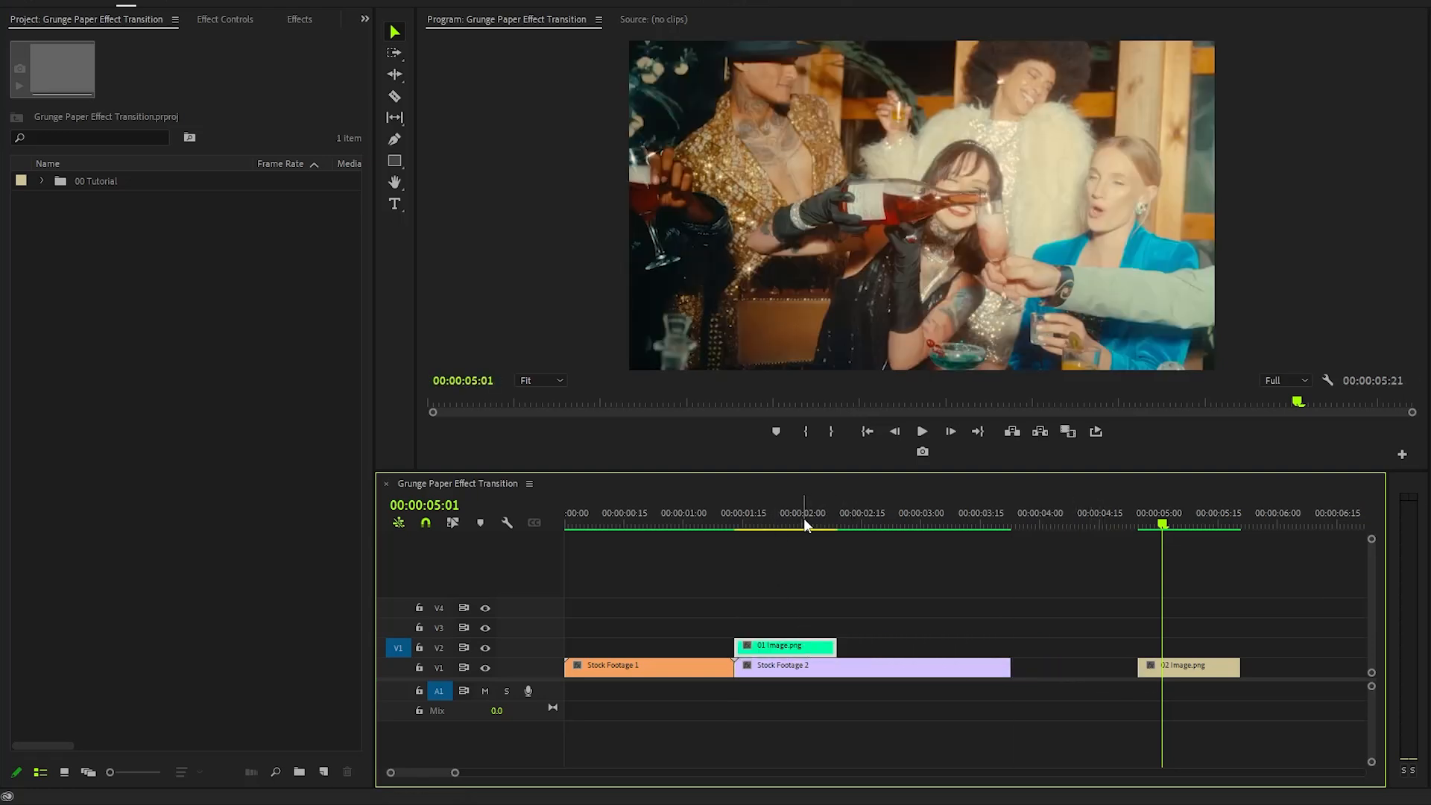
drag(803, 524, 778, 529)
click(867, 583)
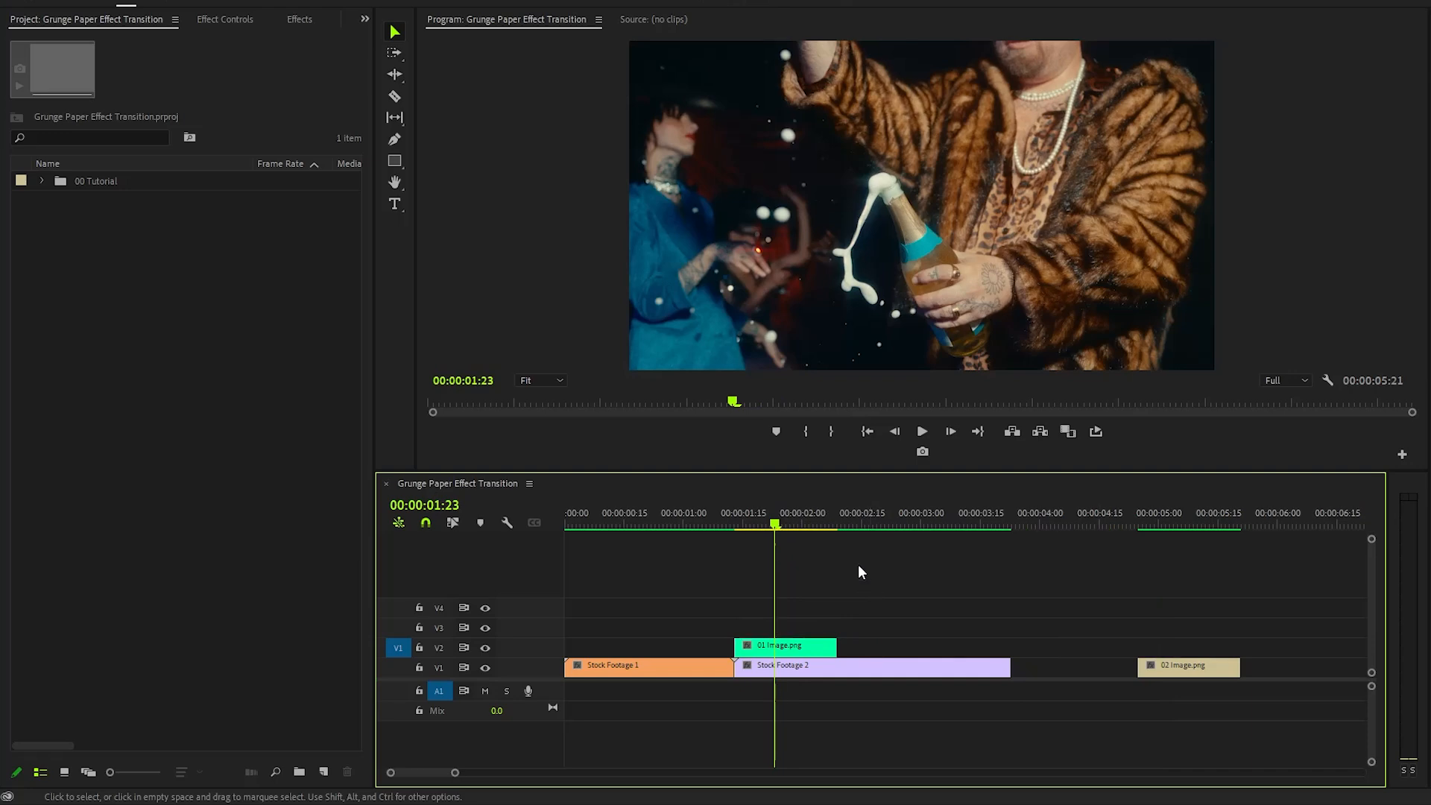
- Import 01 Ripped Paper.png from the 01 Assets folder into the project
key(alt+Tab)
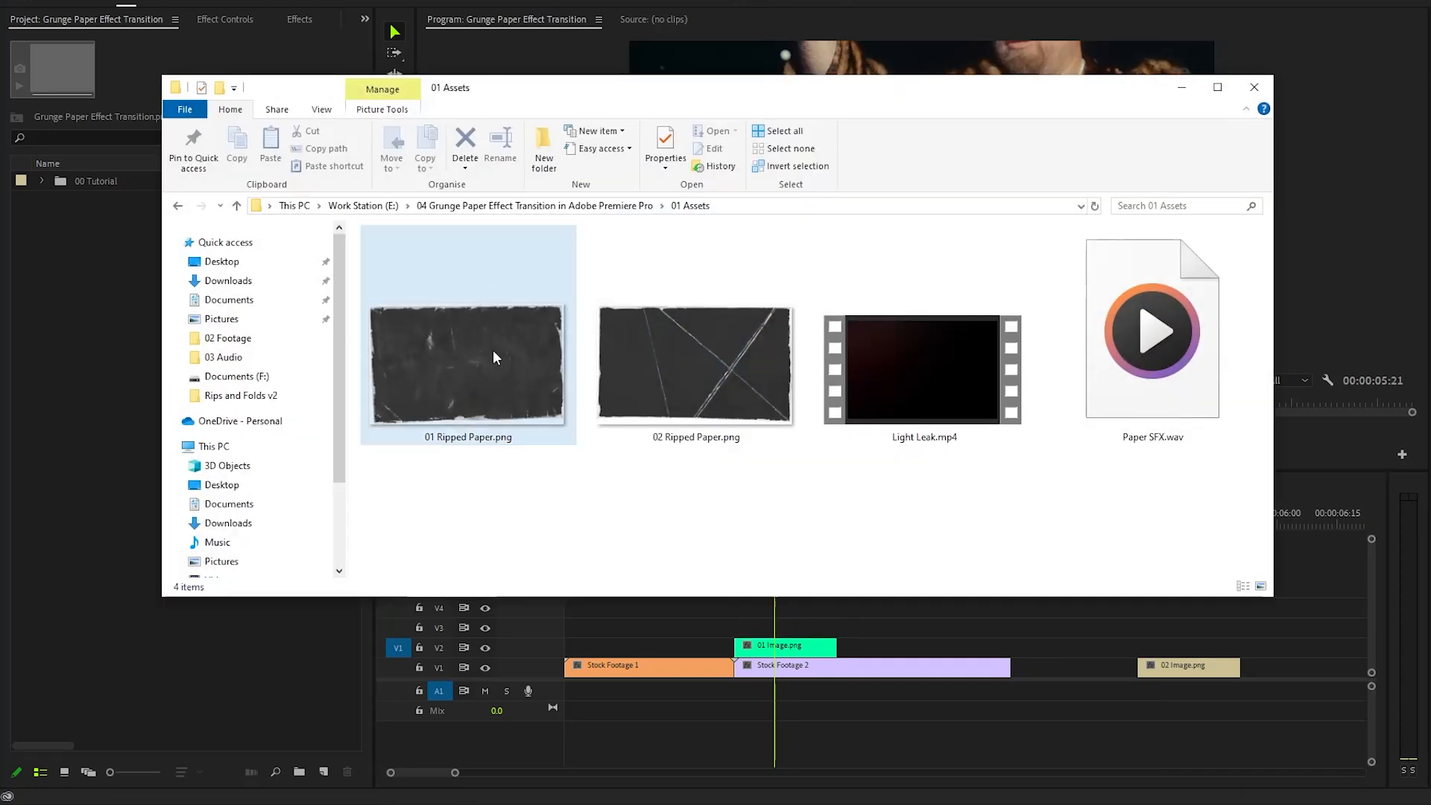
drag(480, 498, 1146, 352)
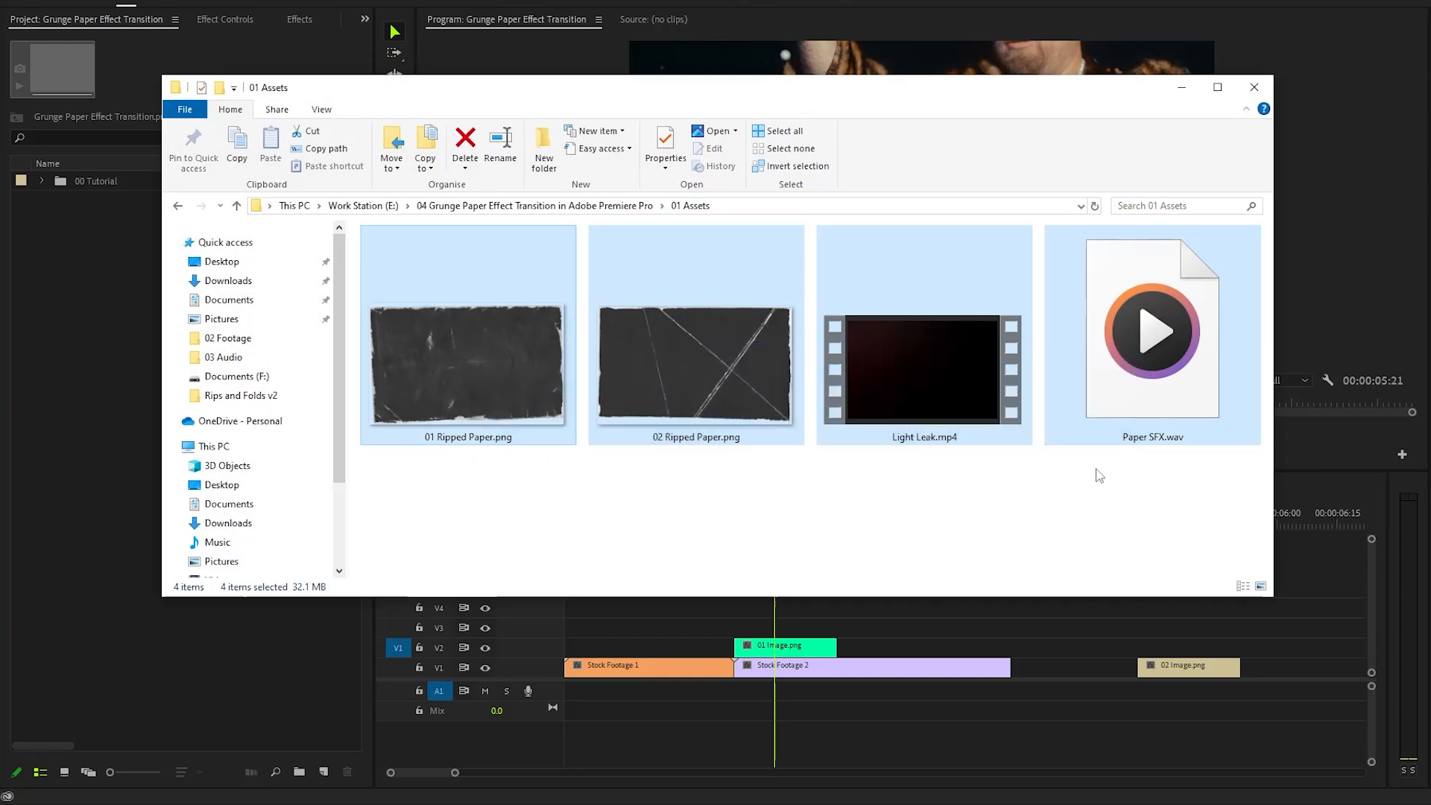
click(1070, 517)
click(486, 380)
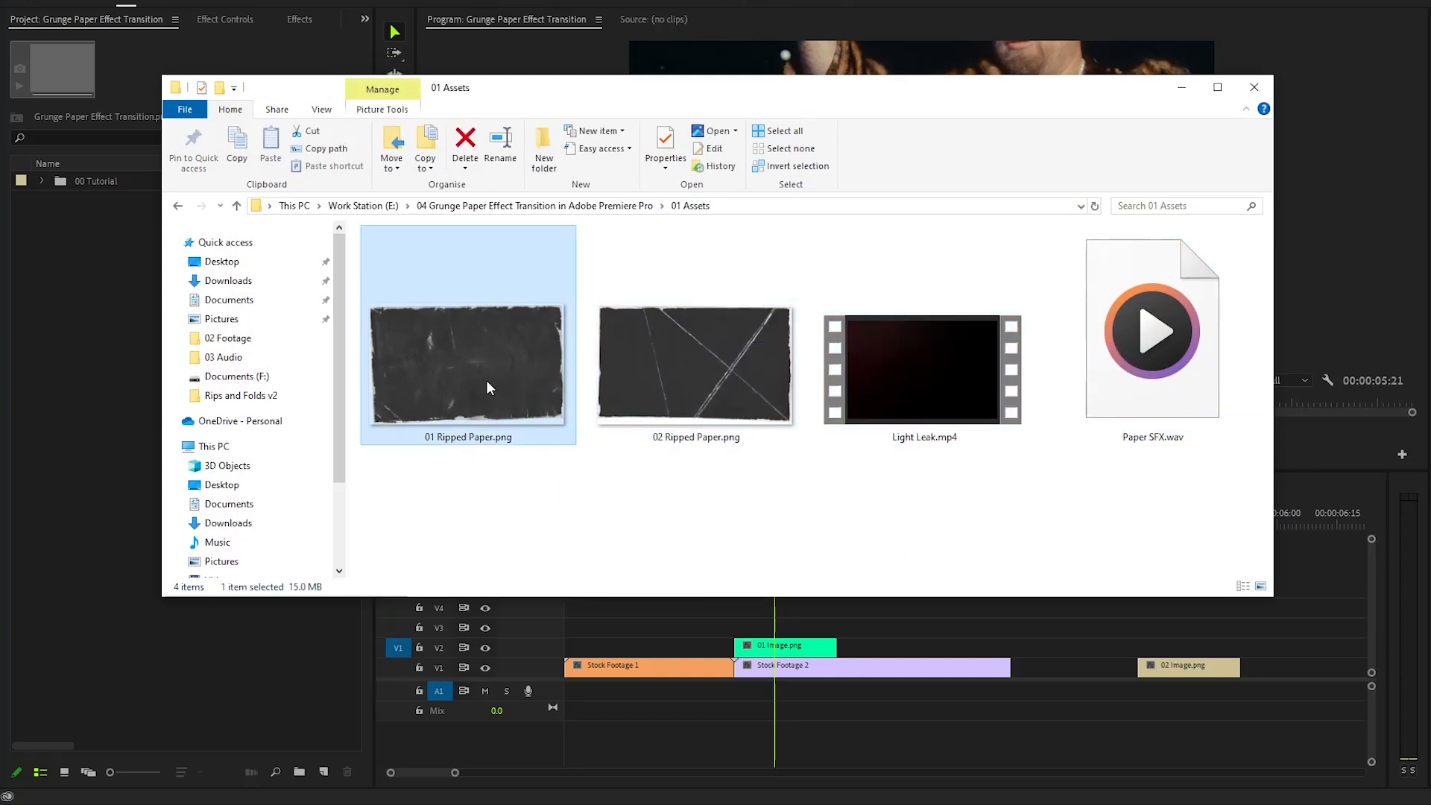
drag(485, 345, 114, 381)
click(113, 381)
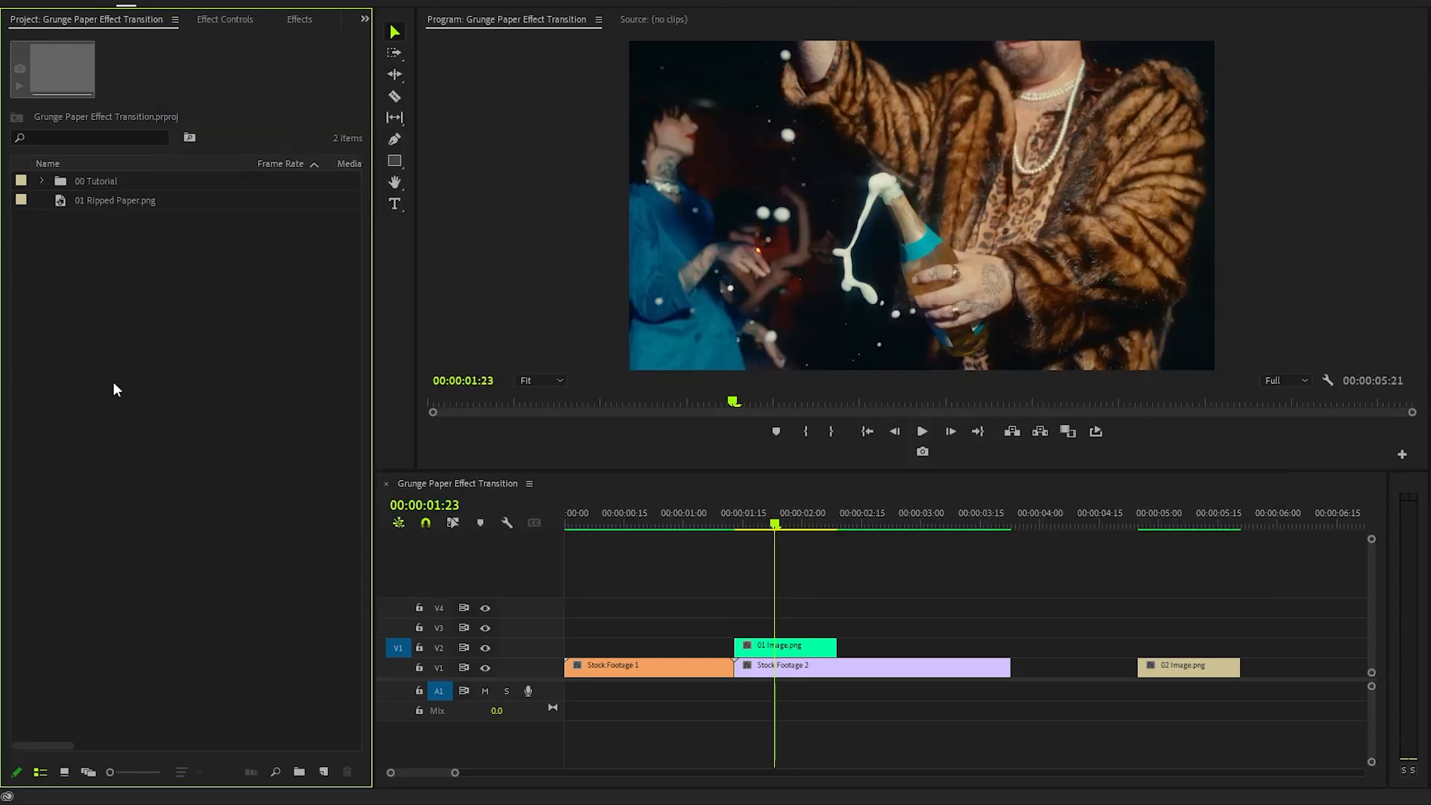
- Place 01 Ripped Paper.png on track V3 above 01 Image.png and set it to frame size
drag(83, 200, 734, 629)
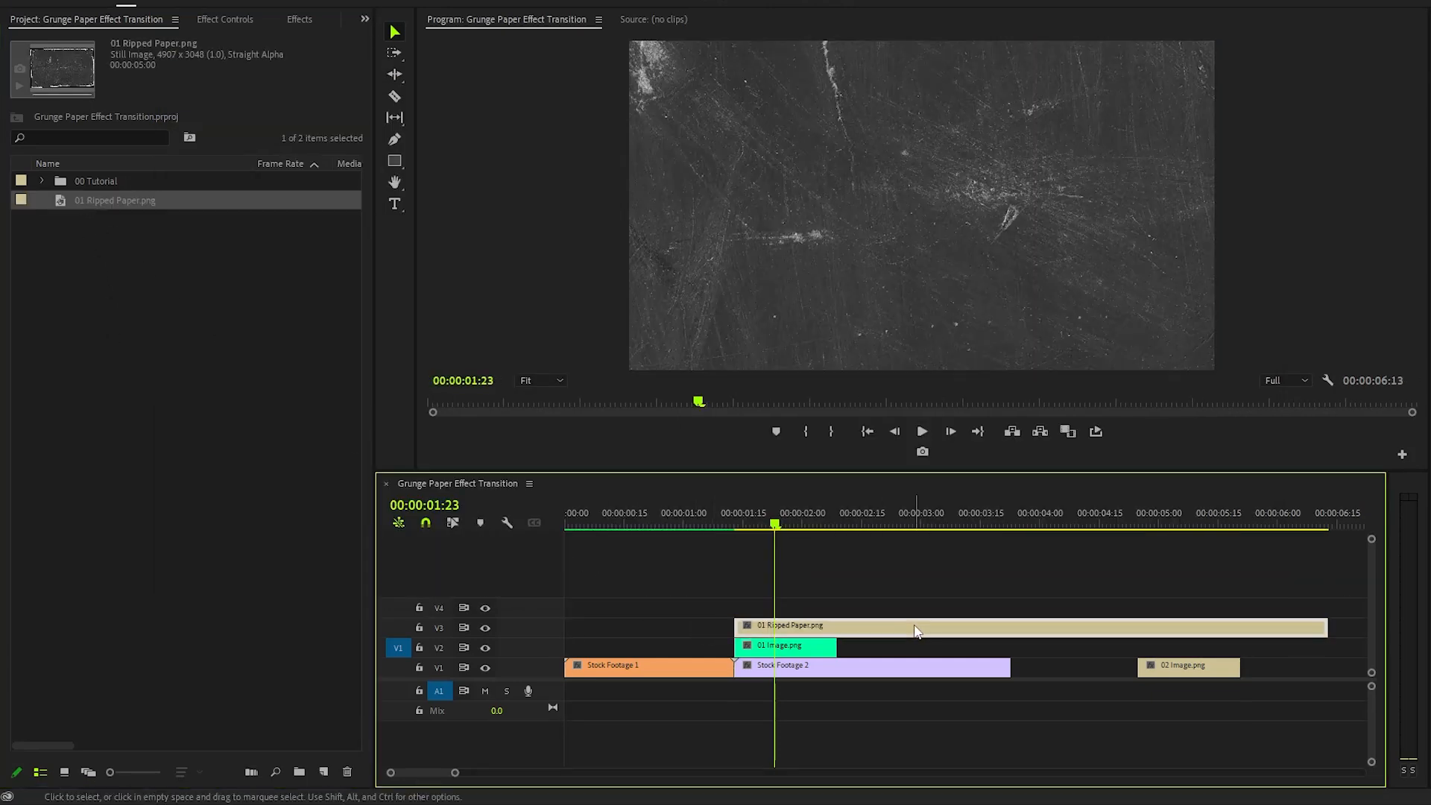
right_click(915, 630)
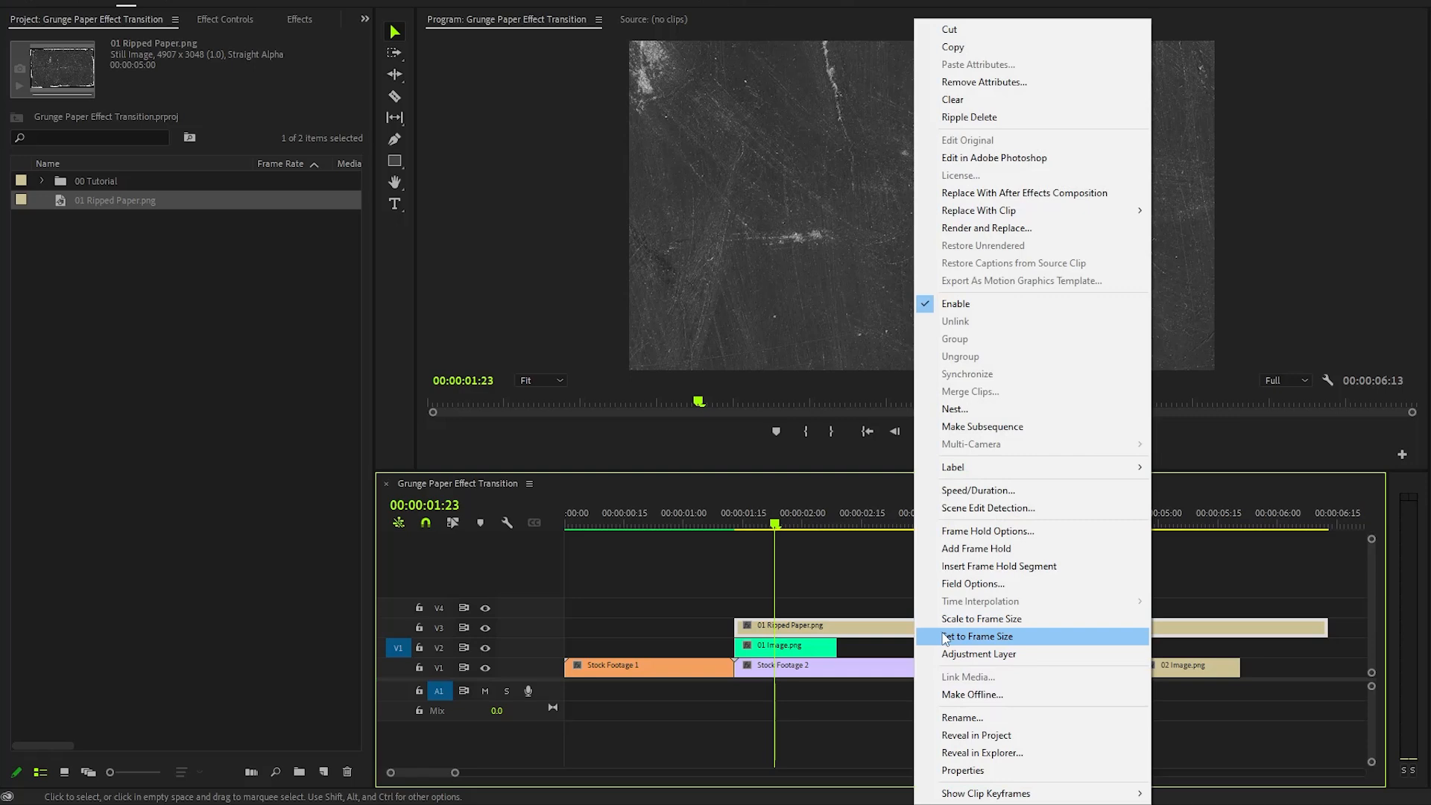
click(943, 632)
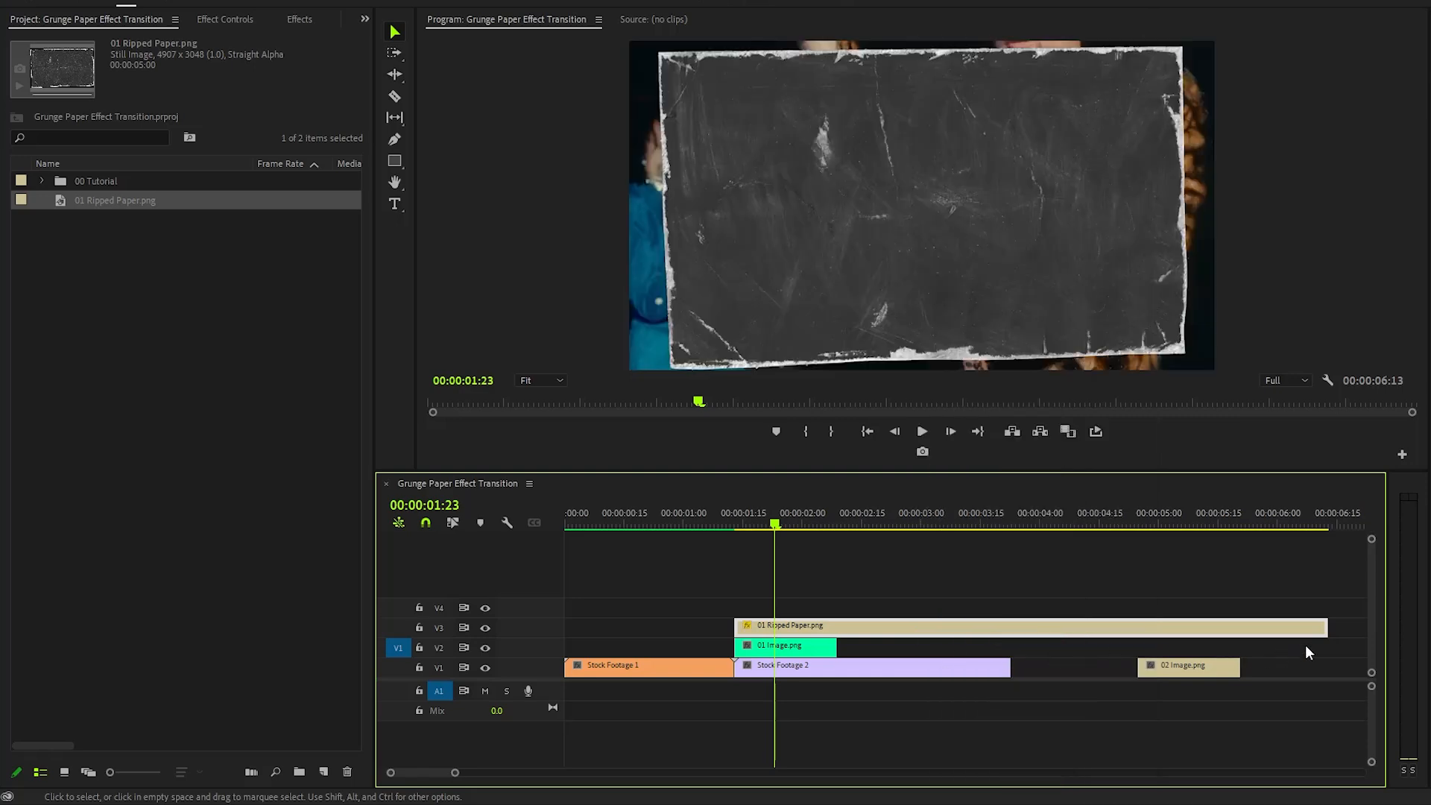
- Trim the end of the ripped paper clip to line up with the end of 01 Image.png
drag(1326, 627, 836, 626)
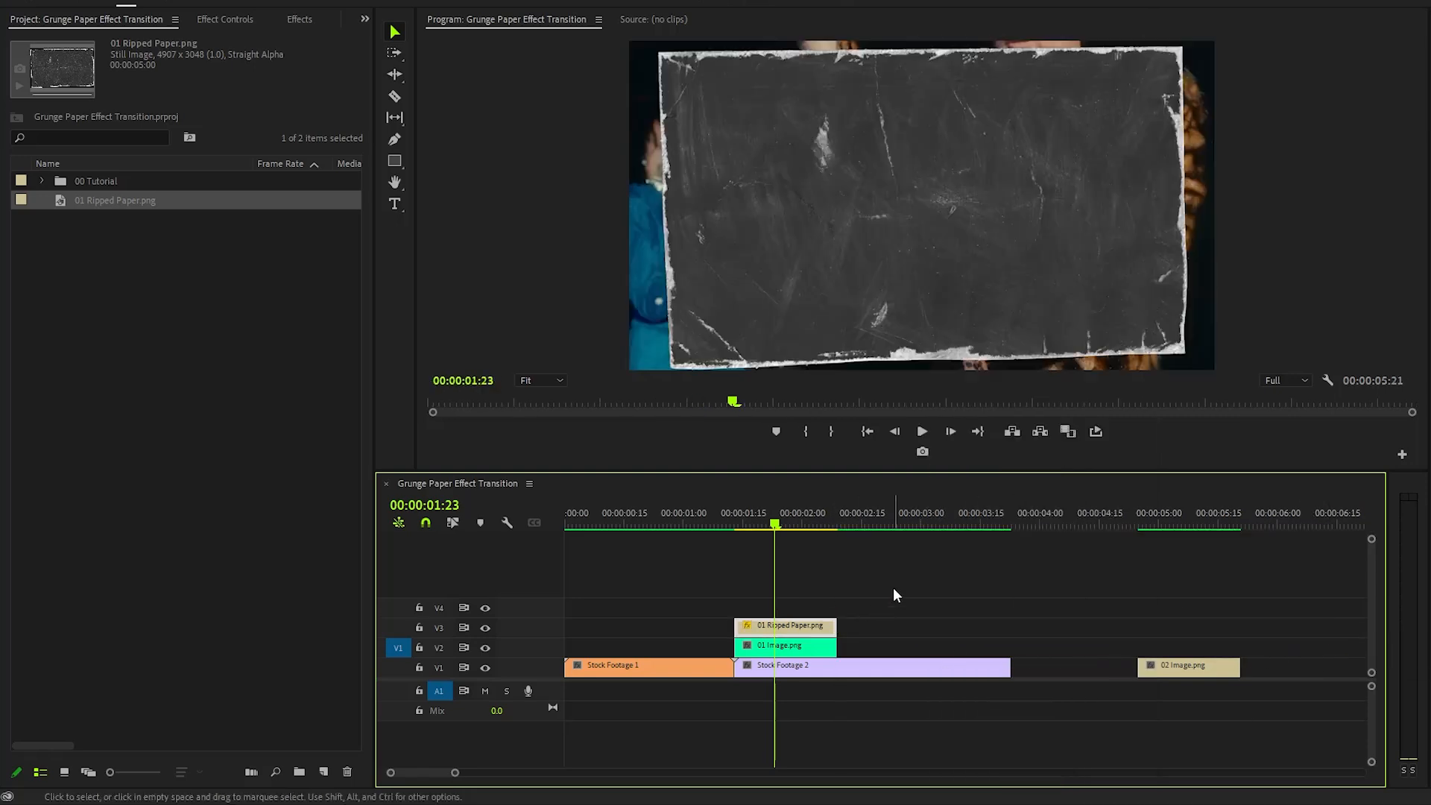
click(893, 587)
- Apply Track Matte Key to 01 Image.png and set its matte to Video 3
click(297, 20)
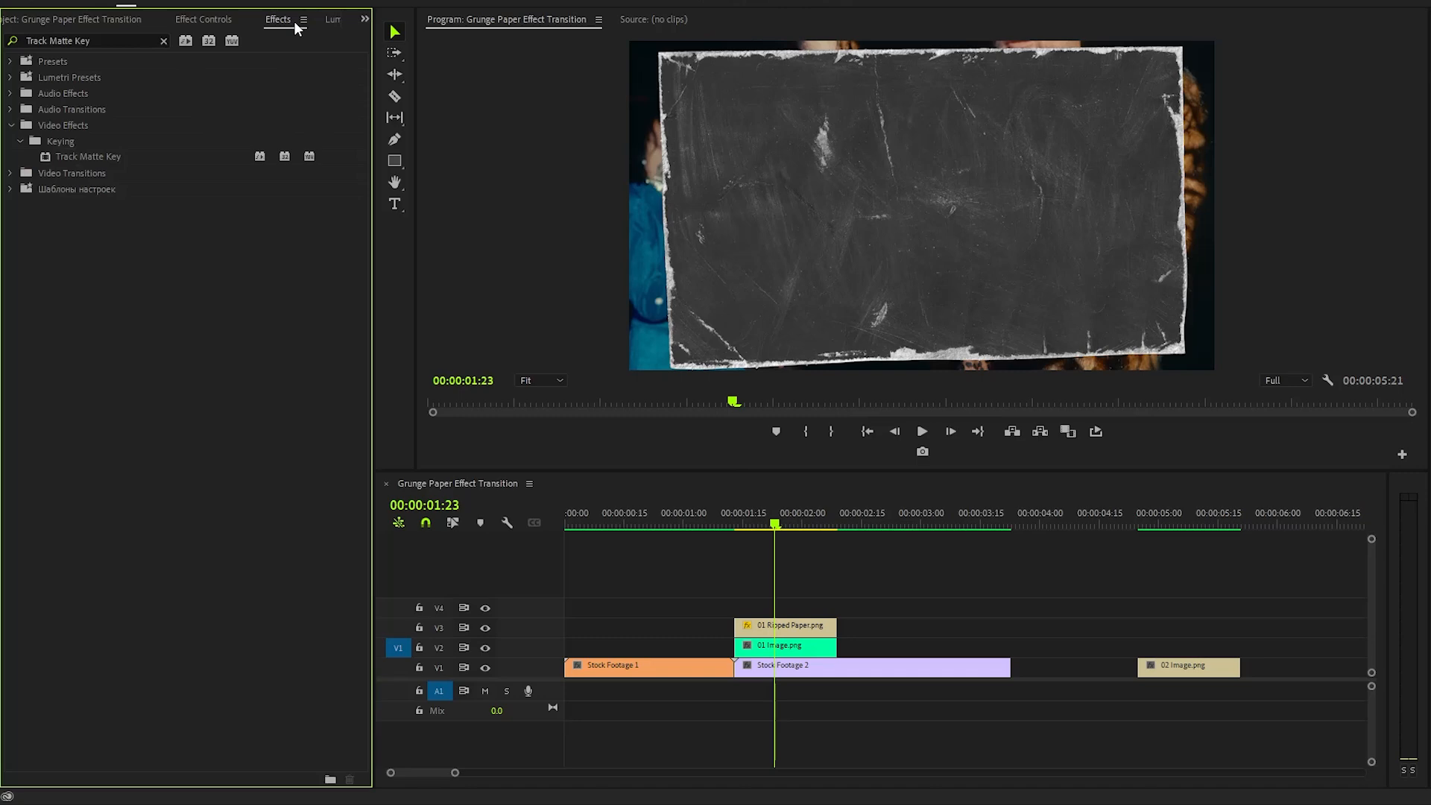
drag(97, 158, 749, 647)
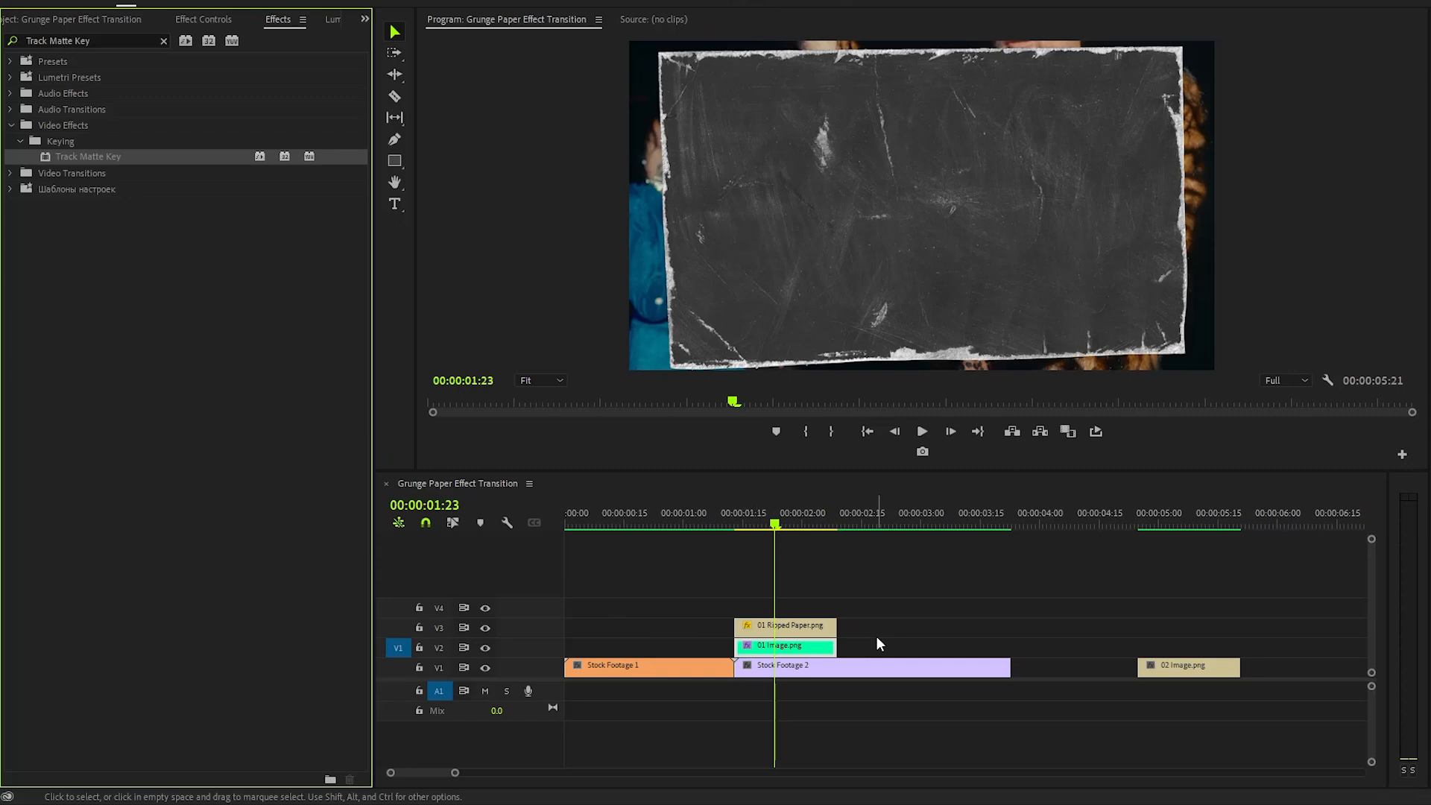
click(206, 21)
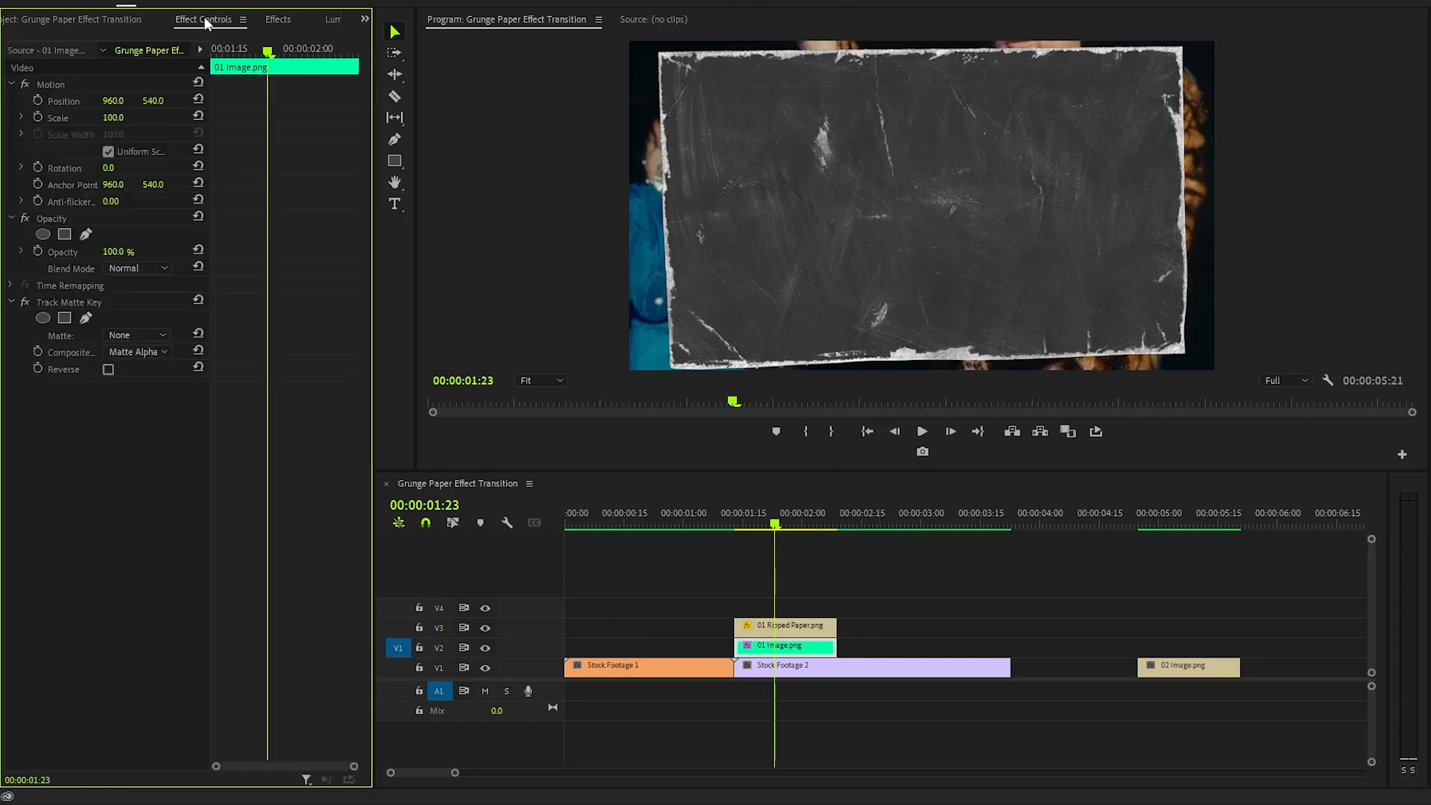
click(89, 302)
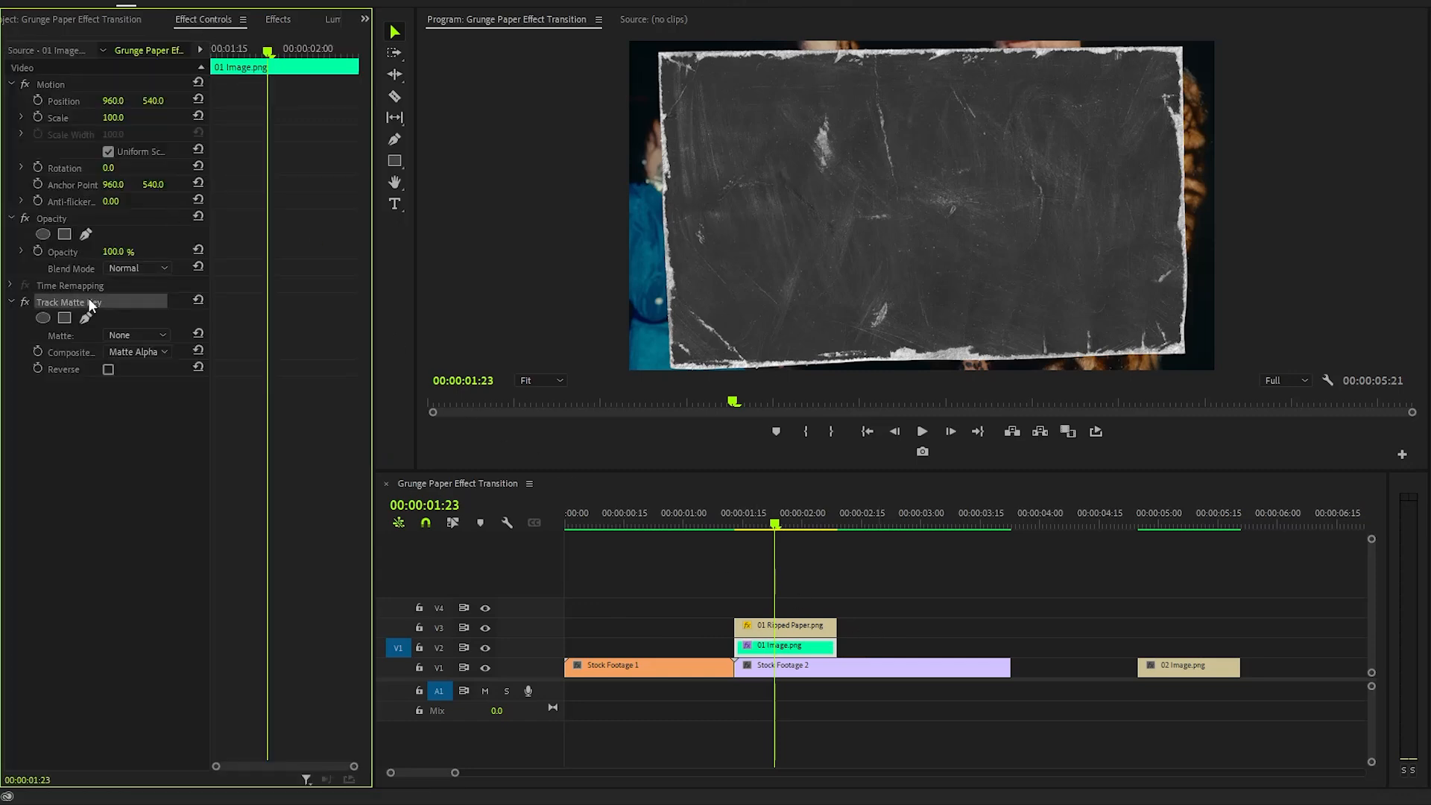
click(71, 337)
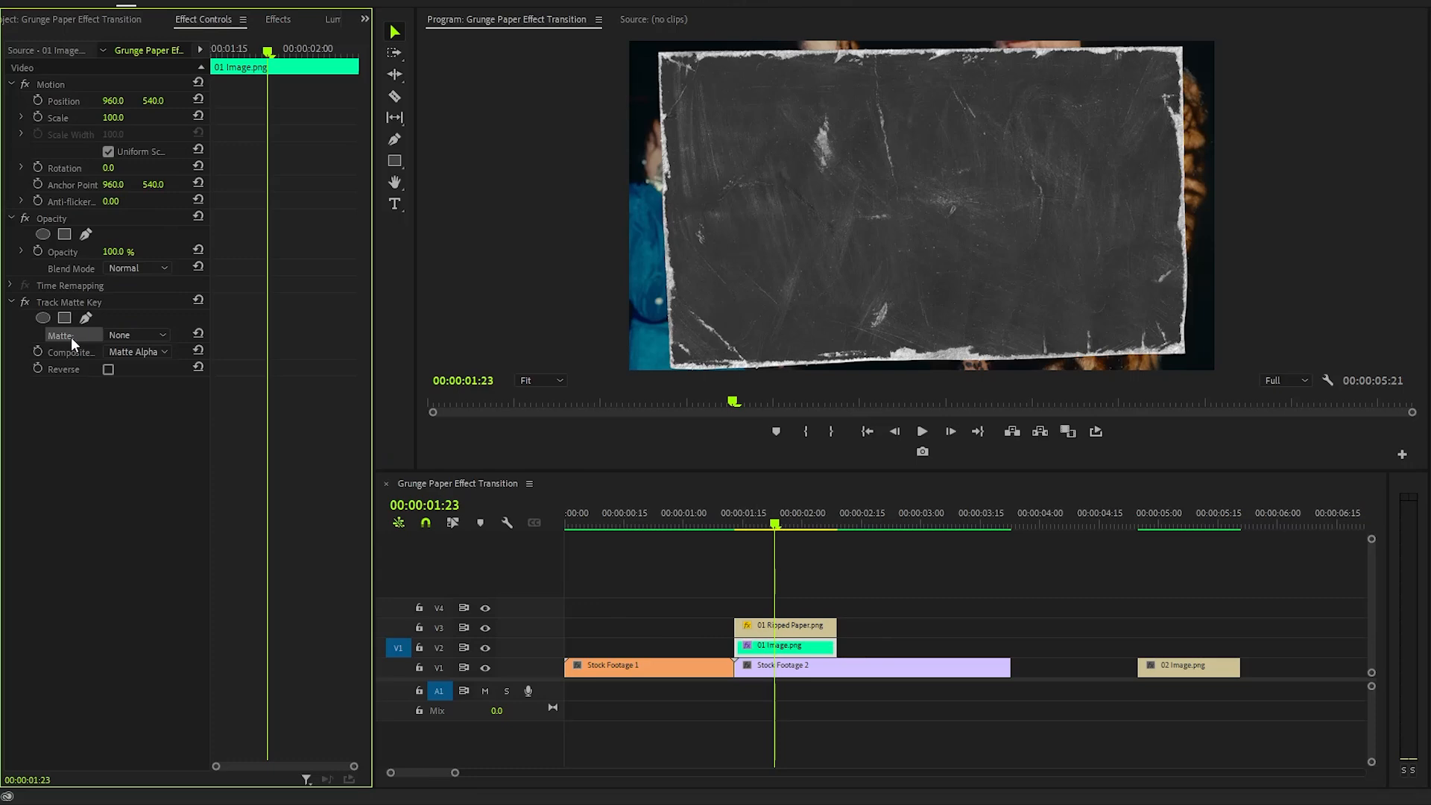
click(149, 337)
click(136, 389)
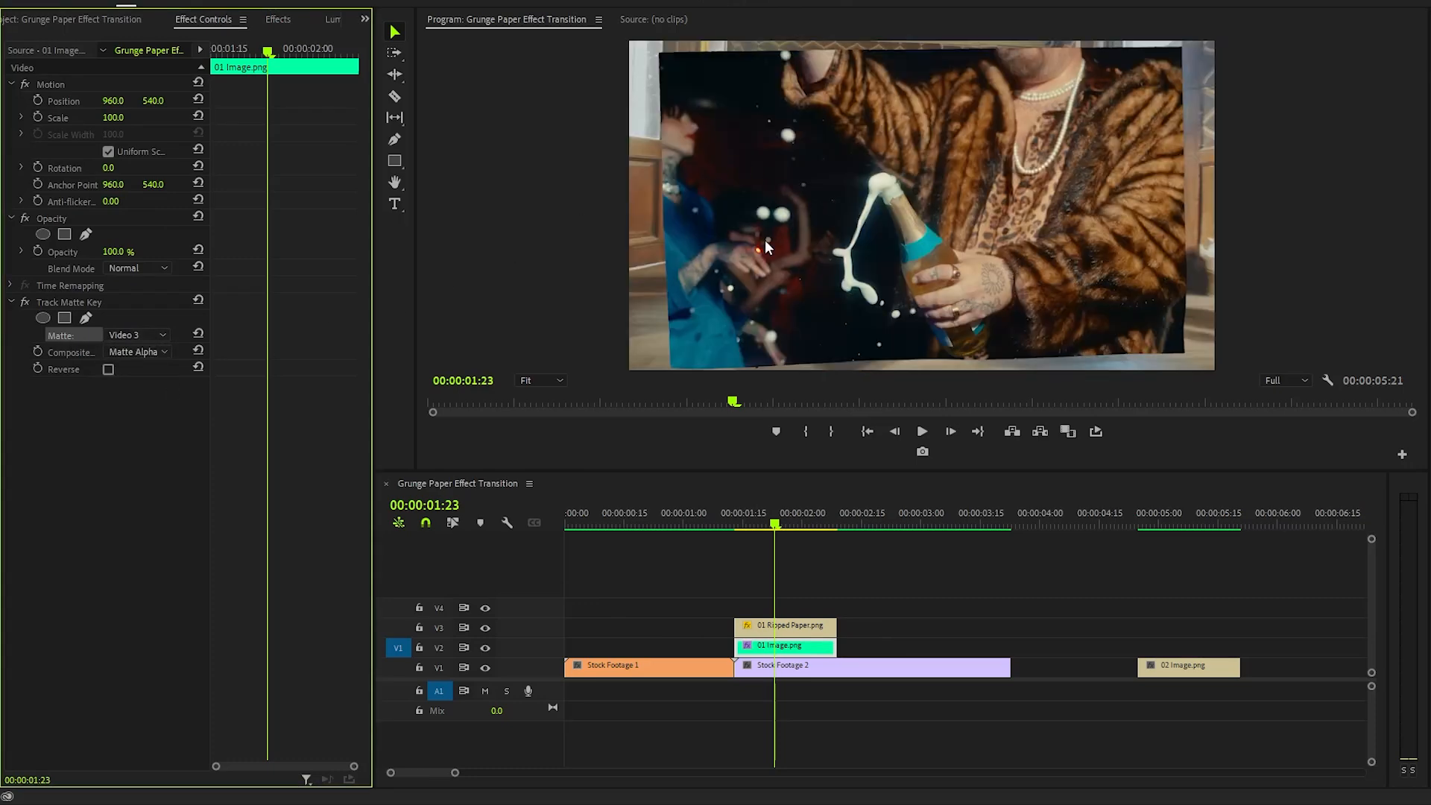
- Duplicate the 01 Ripped Paper.png clip onto track V4 and select the copy
click(805, 621)
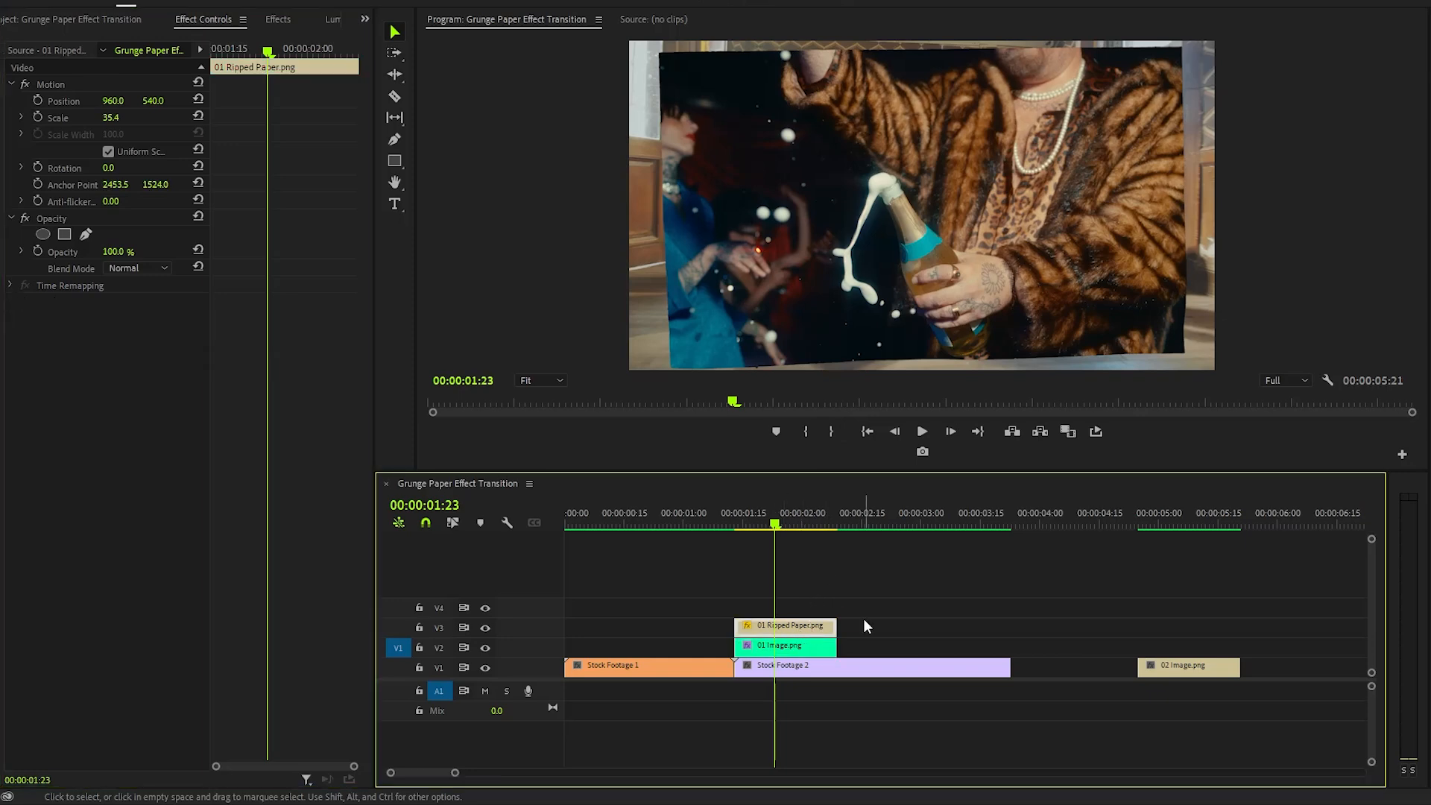
alt+drag(820, 627, 821, 608)
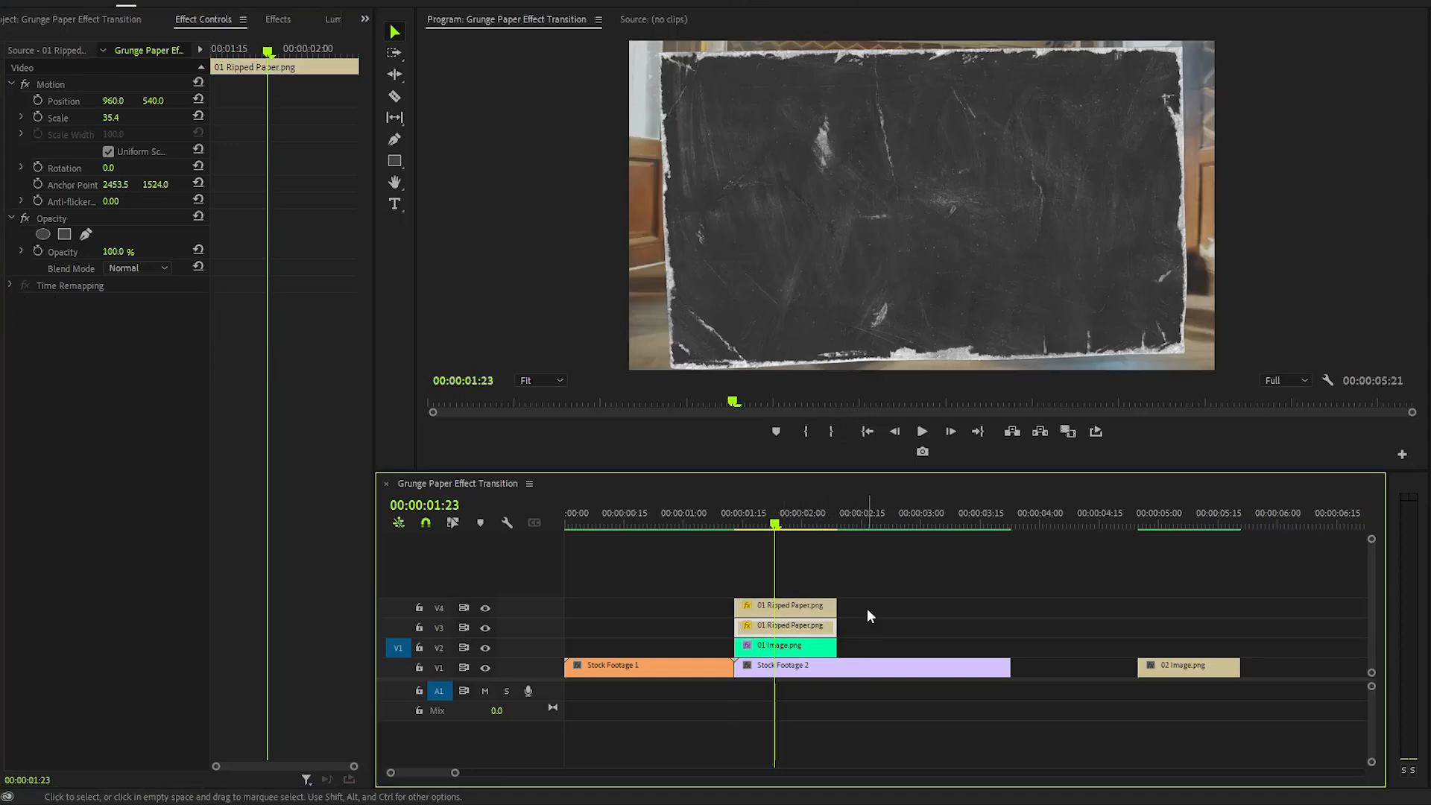
click(809, 607)
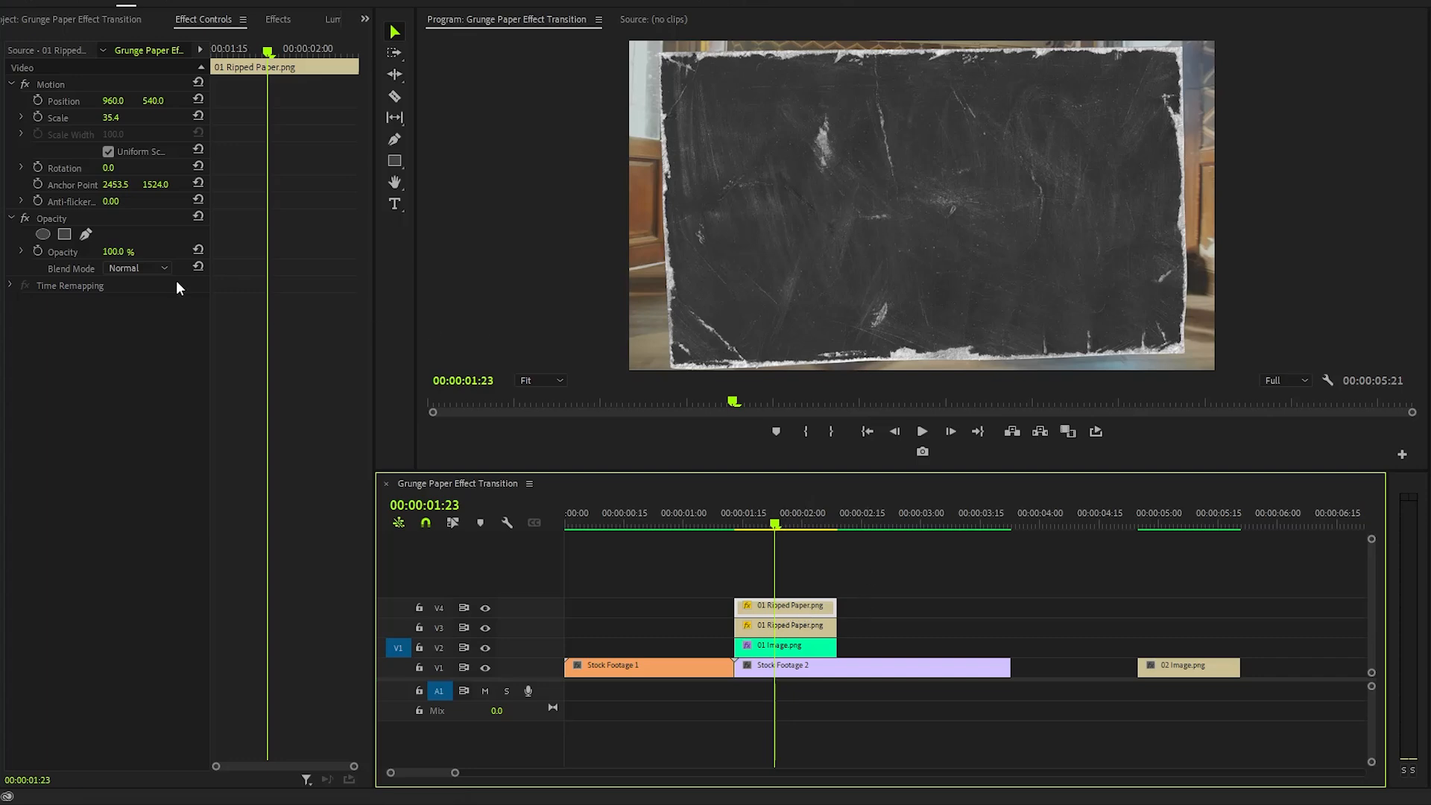
- Set the blend mode of the V4 ripped paper copy to Screen
click(66, 216)
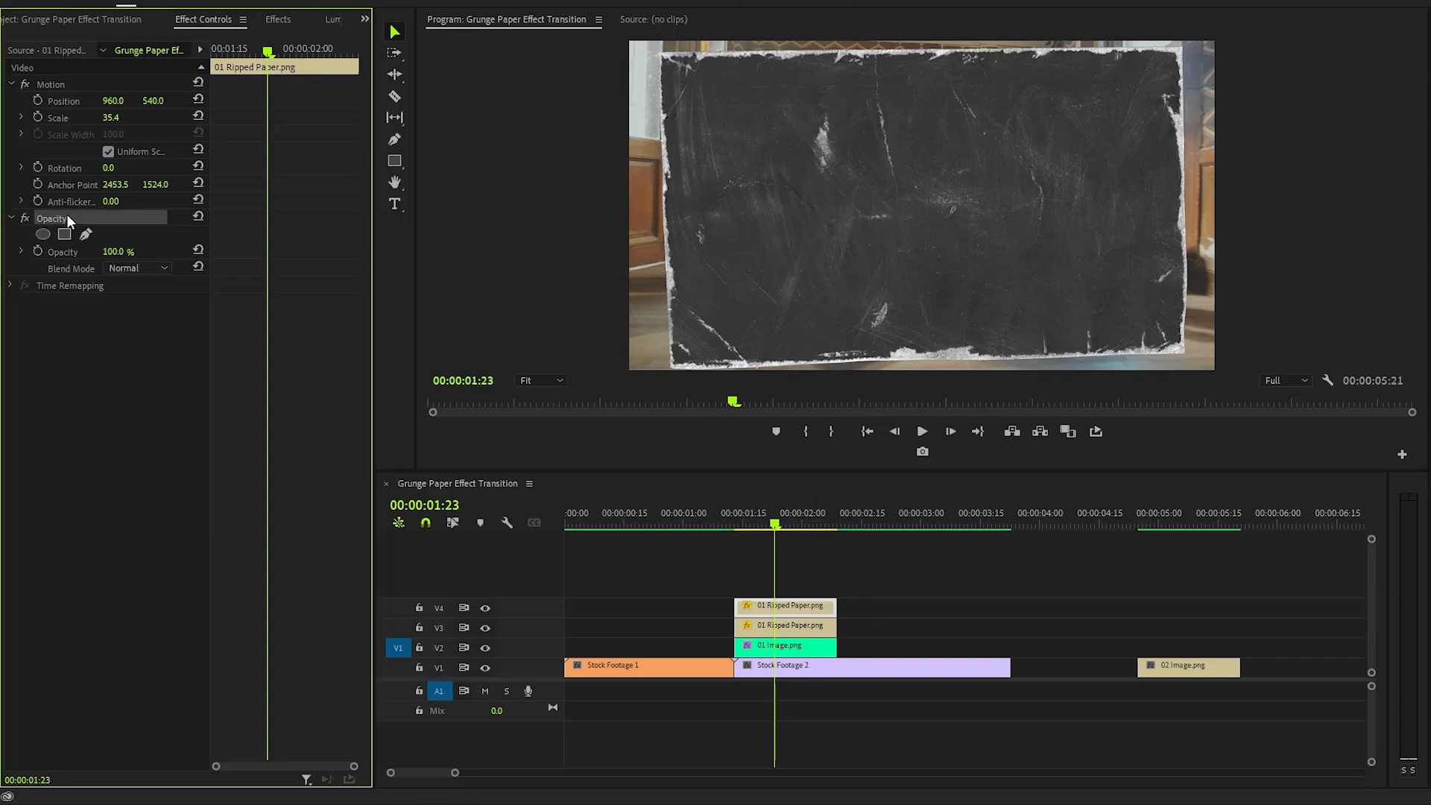
click(140, 270)
click(138, 430)
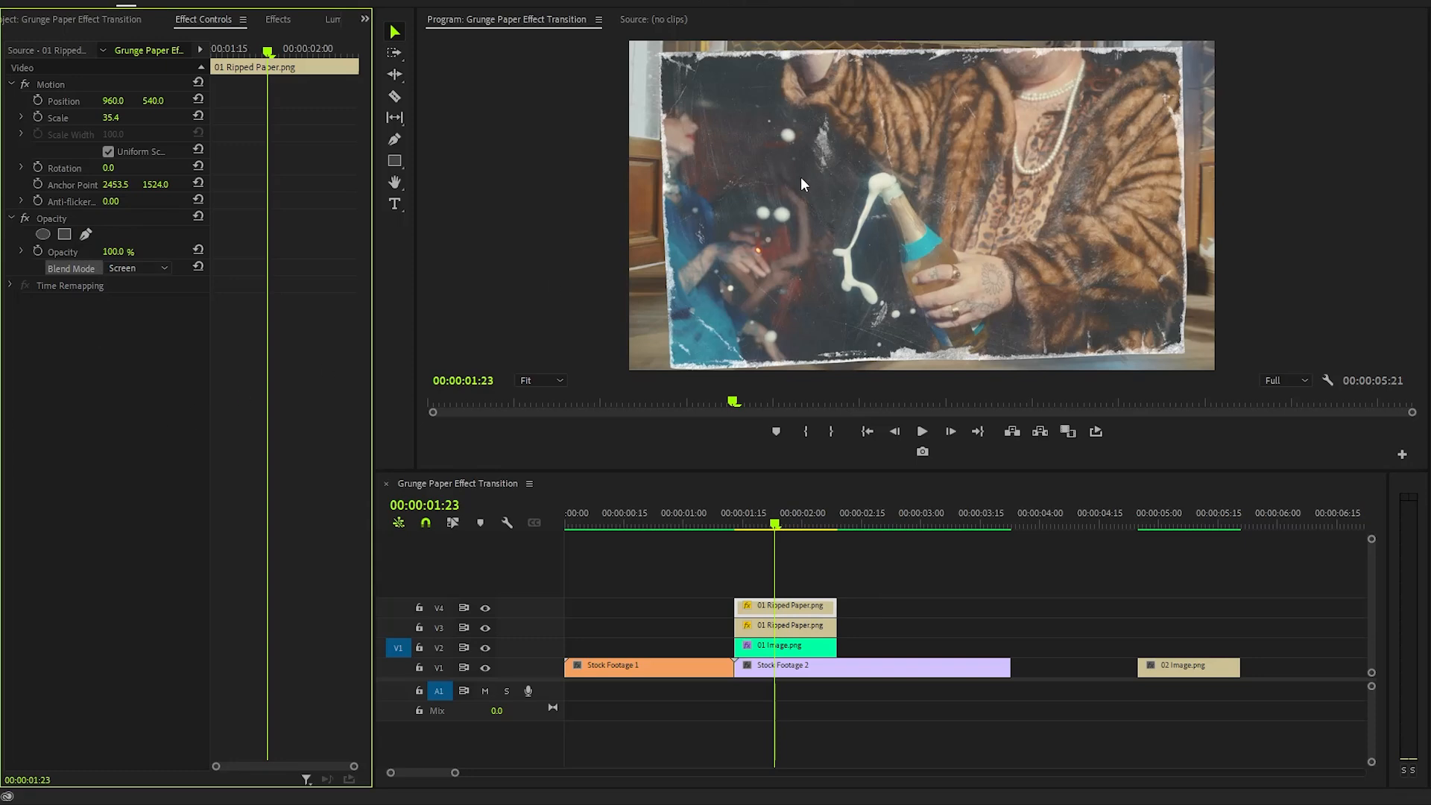
- Add a contrasty S-curve to the V4 ripped paper's RGB curves in Lumetri Color
click(331, 20)
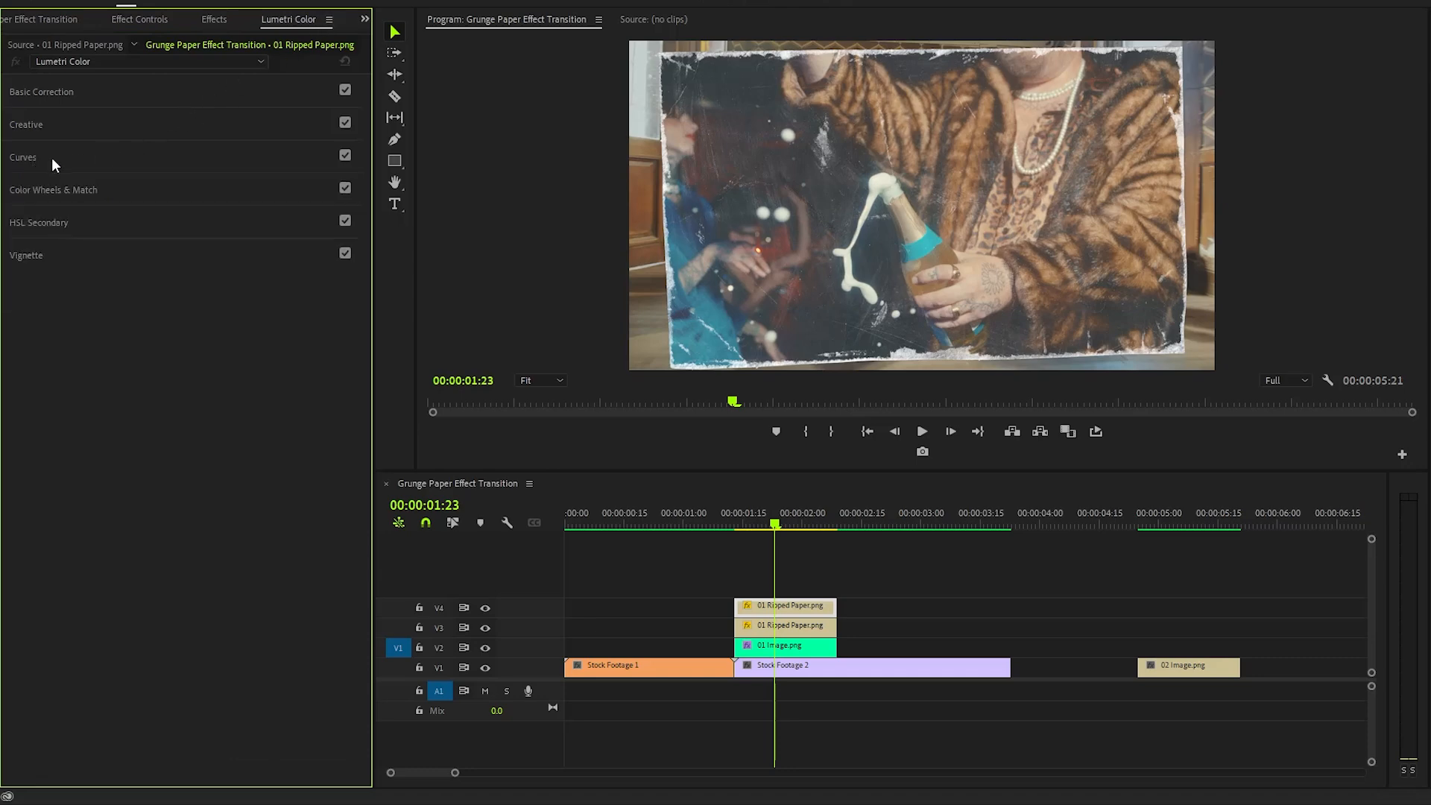
click(15, 184)
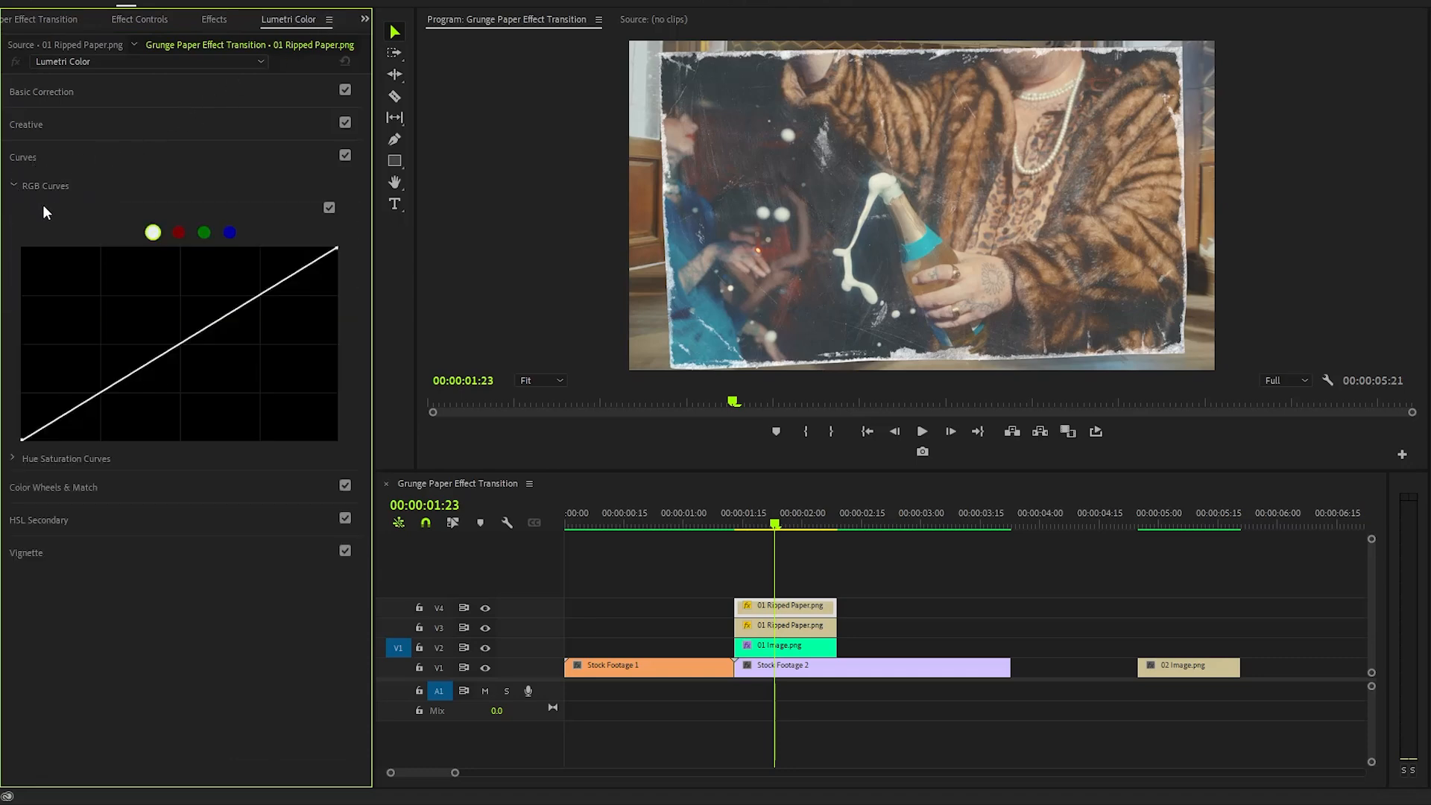
click(153, 233)
drag(261, 295, 233, 277)
drag(108, 386, 117, 406)
drag(233, 276, 236, 279)
drag(117, 406, 120, 410)
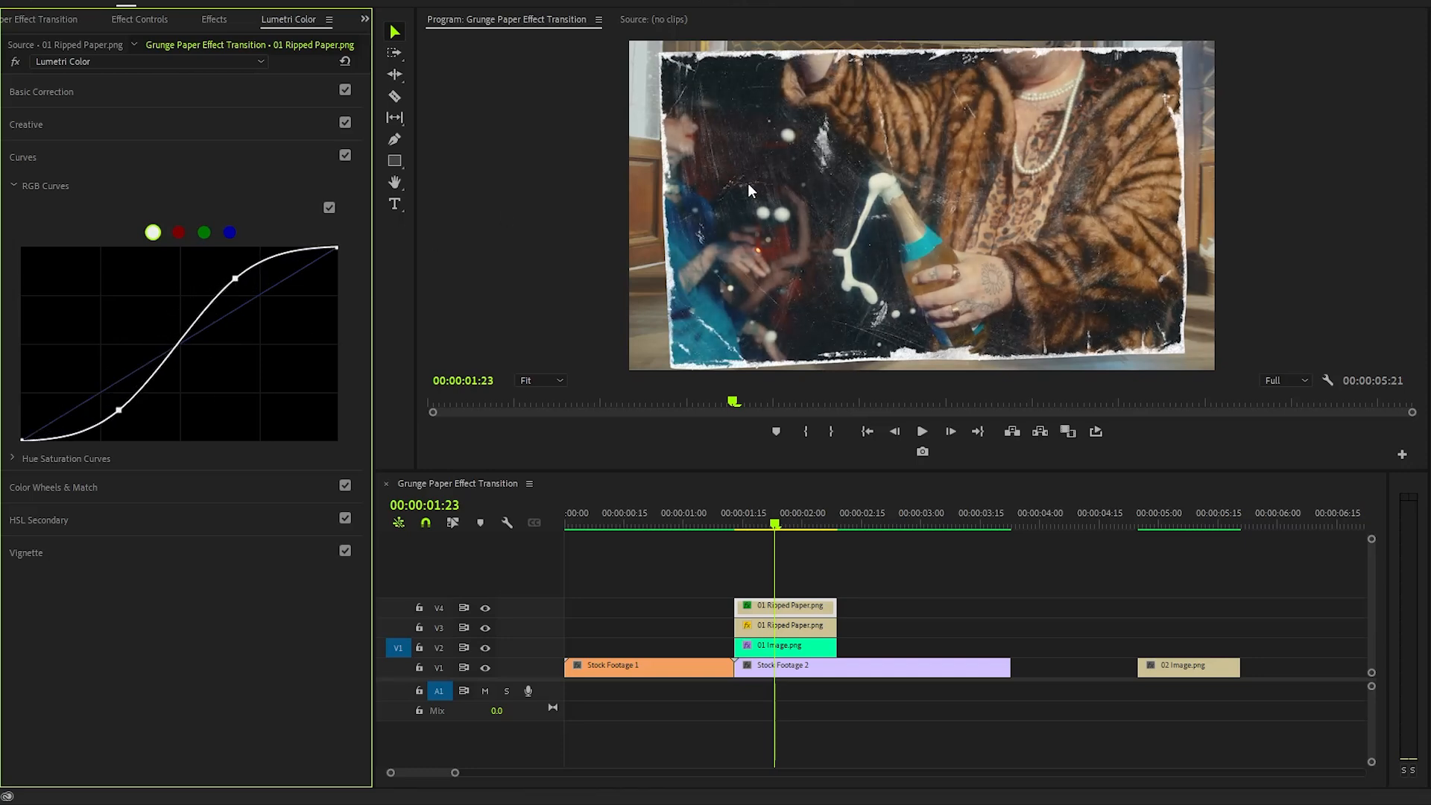
- Move 02 Image.png onto track V2 at about 00:00:02:15, just after 01 Image.png
drag(1187, 668, 925, 648)
drag(894, 519, 925, 534)
click(972, 565)
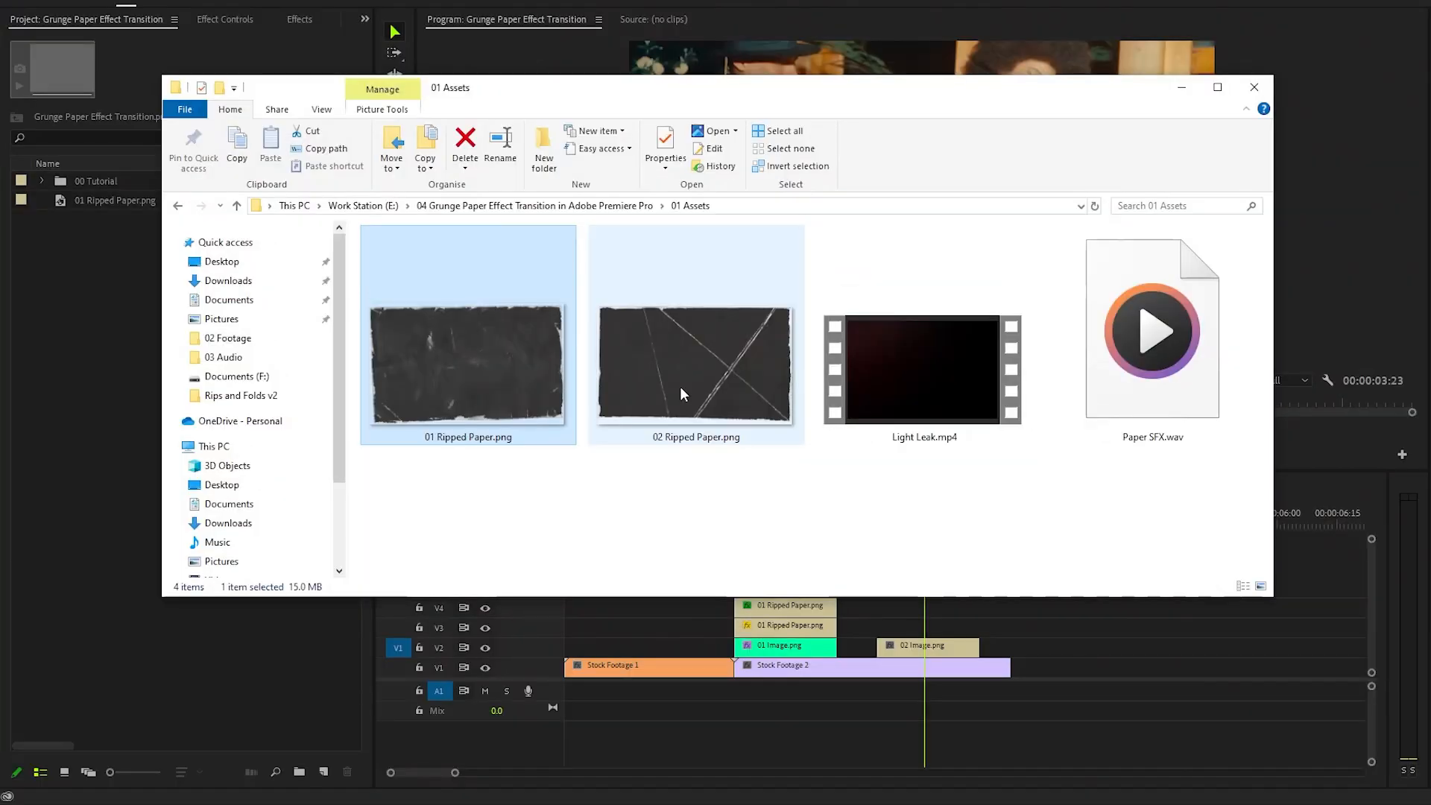
- Import 02 Ripped Paper.png from the 01 Assets folder into the project
click(680, 393)
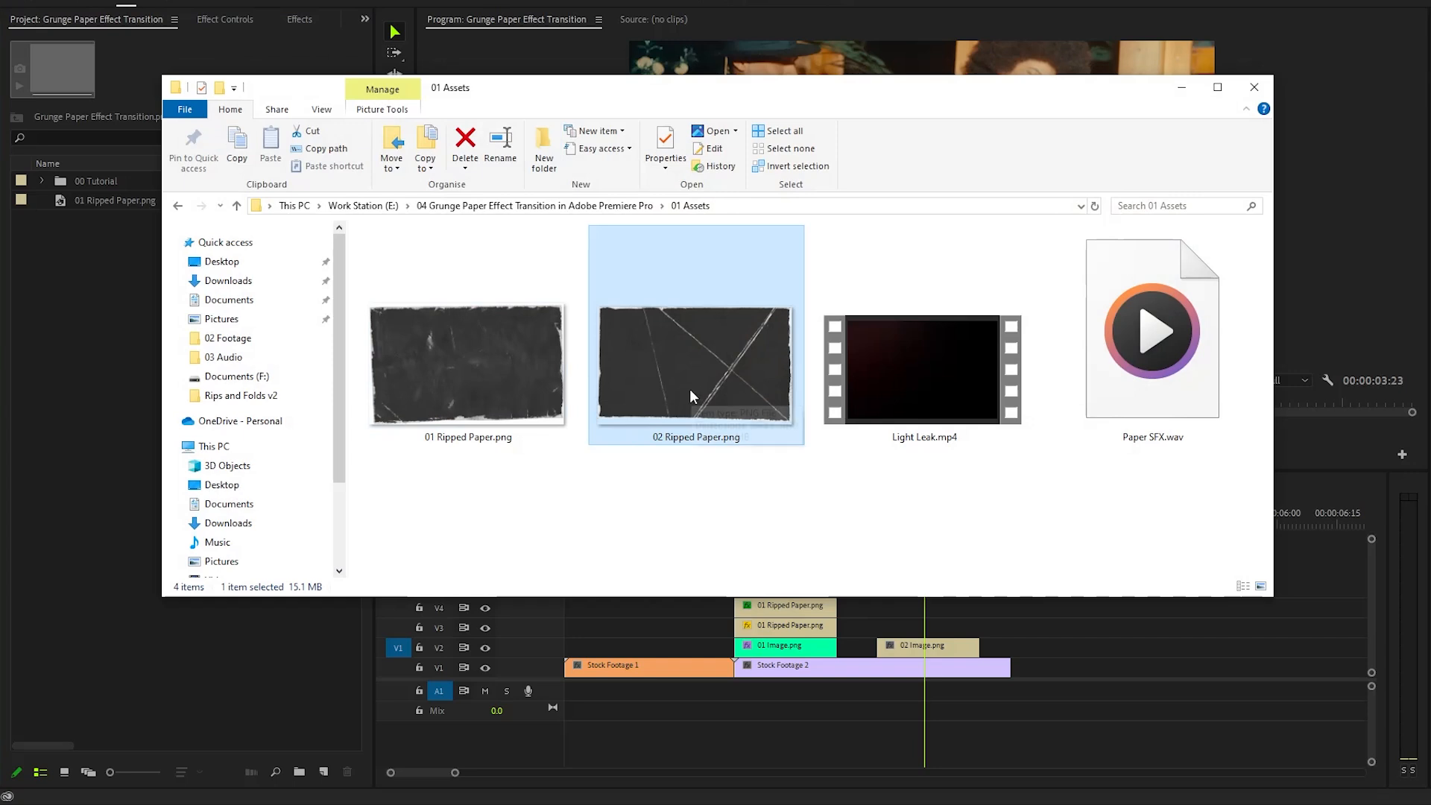
drag(690, 387, 72, 402)
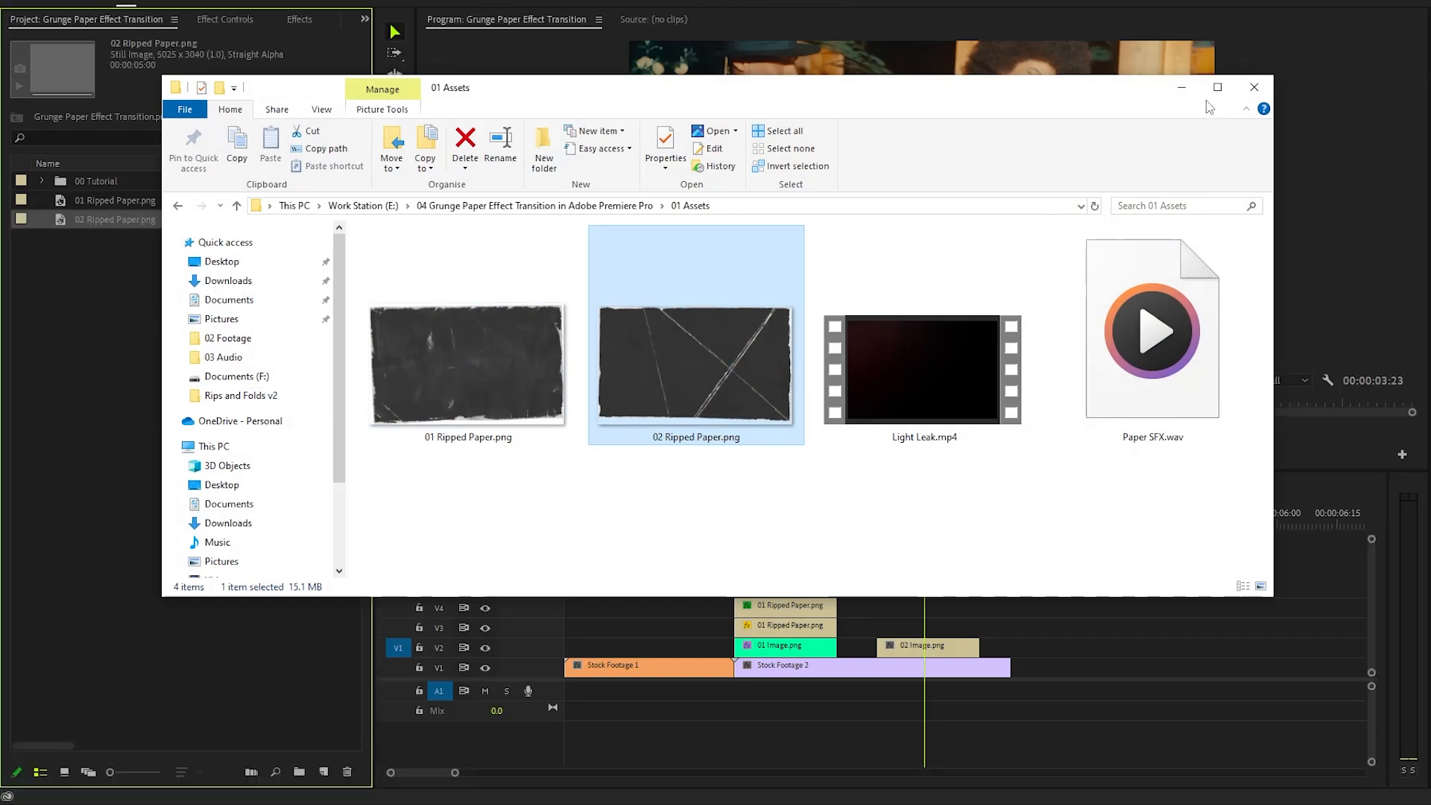
click(1189, 91)
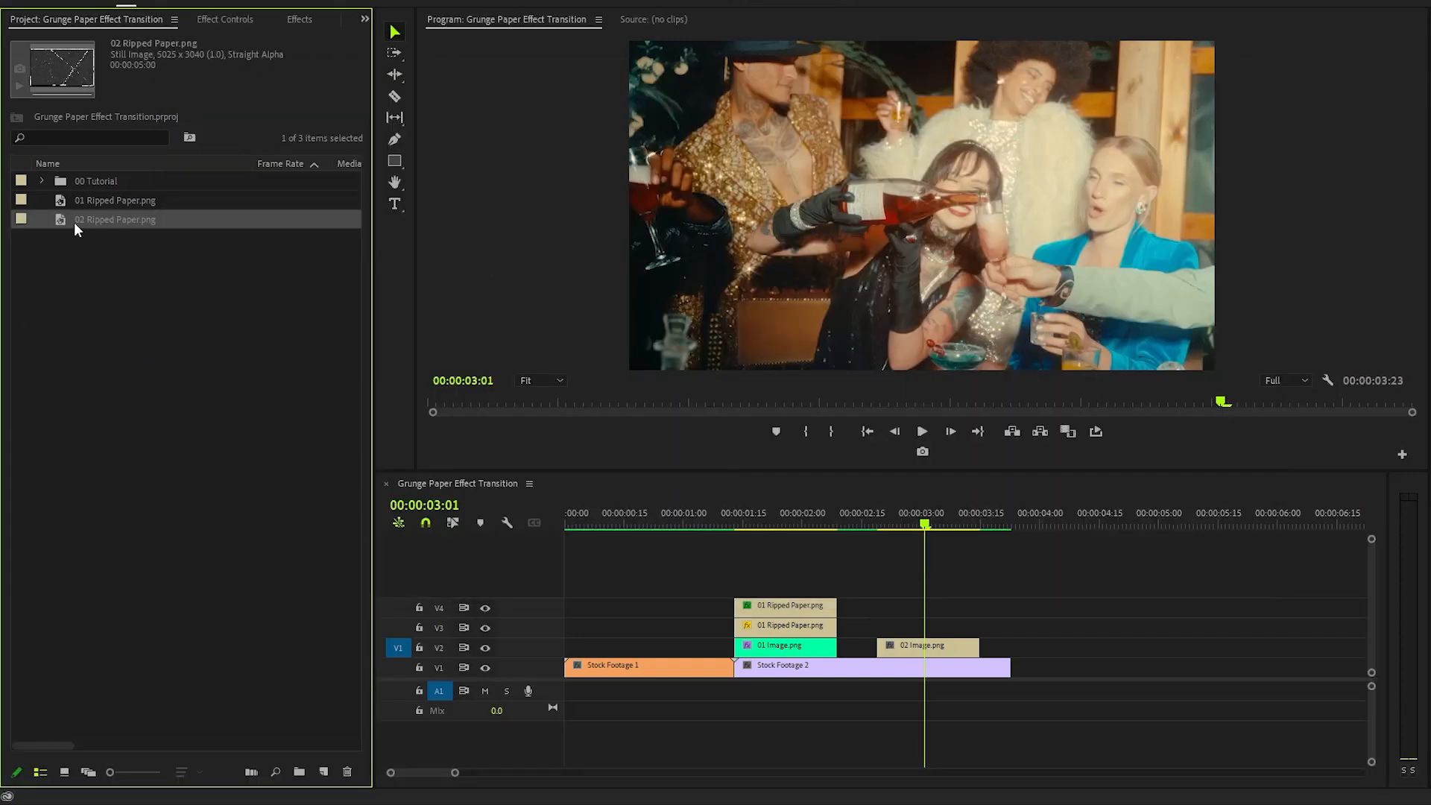
- Place 02 Ripped Paper.png on track V3 above 02 Image.png and set it to frame size
drag(61, 219, 888, 629)
right_click(1028, 629)
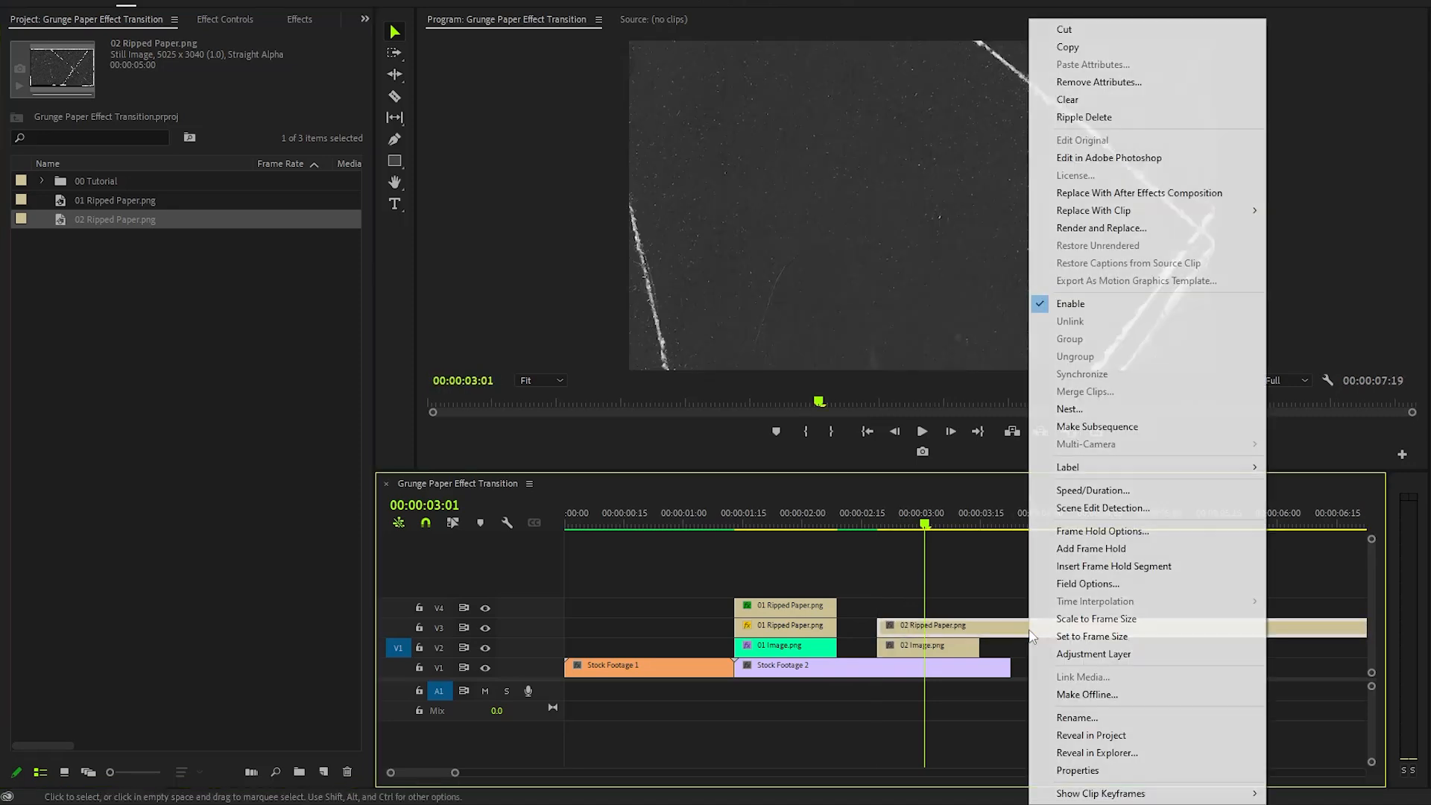
click(1092, 638)
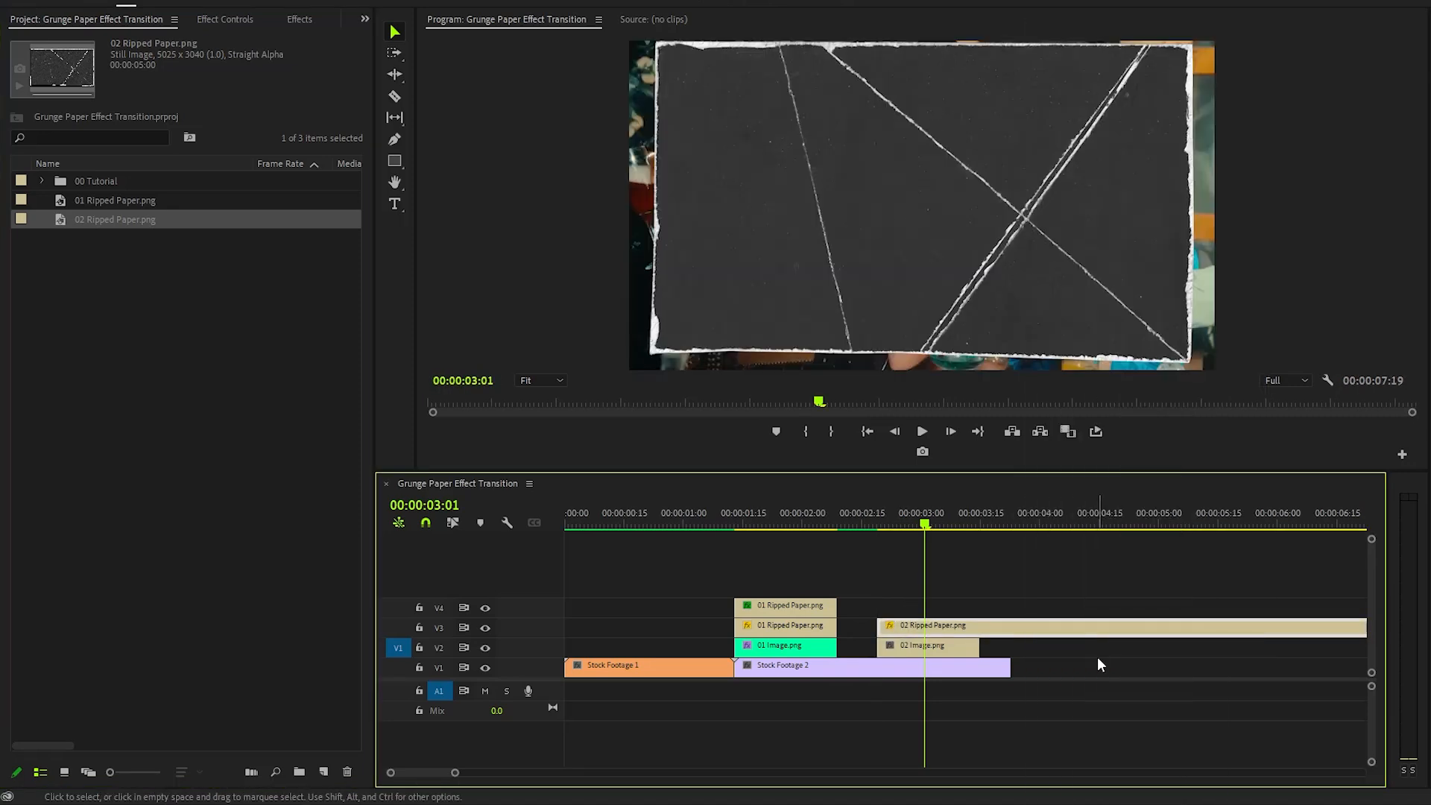
- Trim 02 Ripped Paper.png to end with 02 Image.png and set its blend mode to Screen
ctrl+click(982, 631)
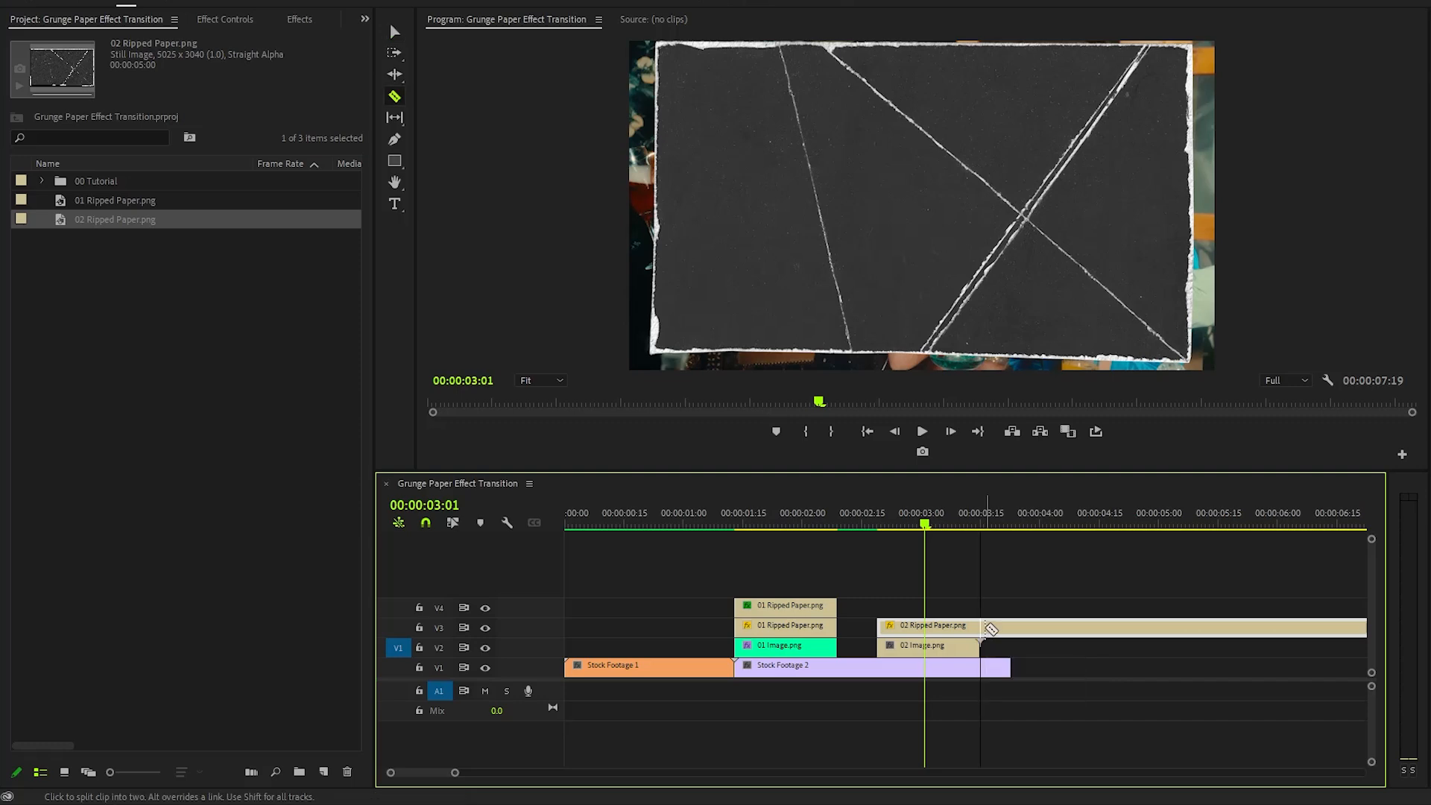
key(Delete)
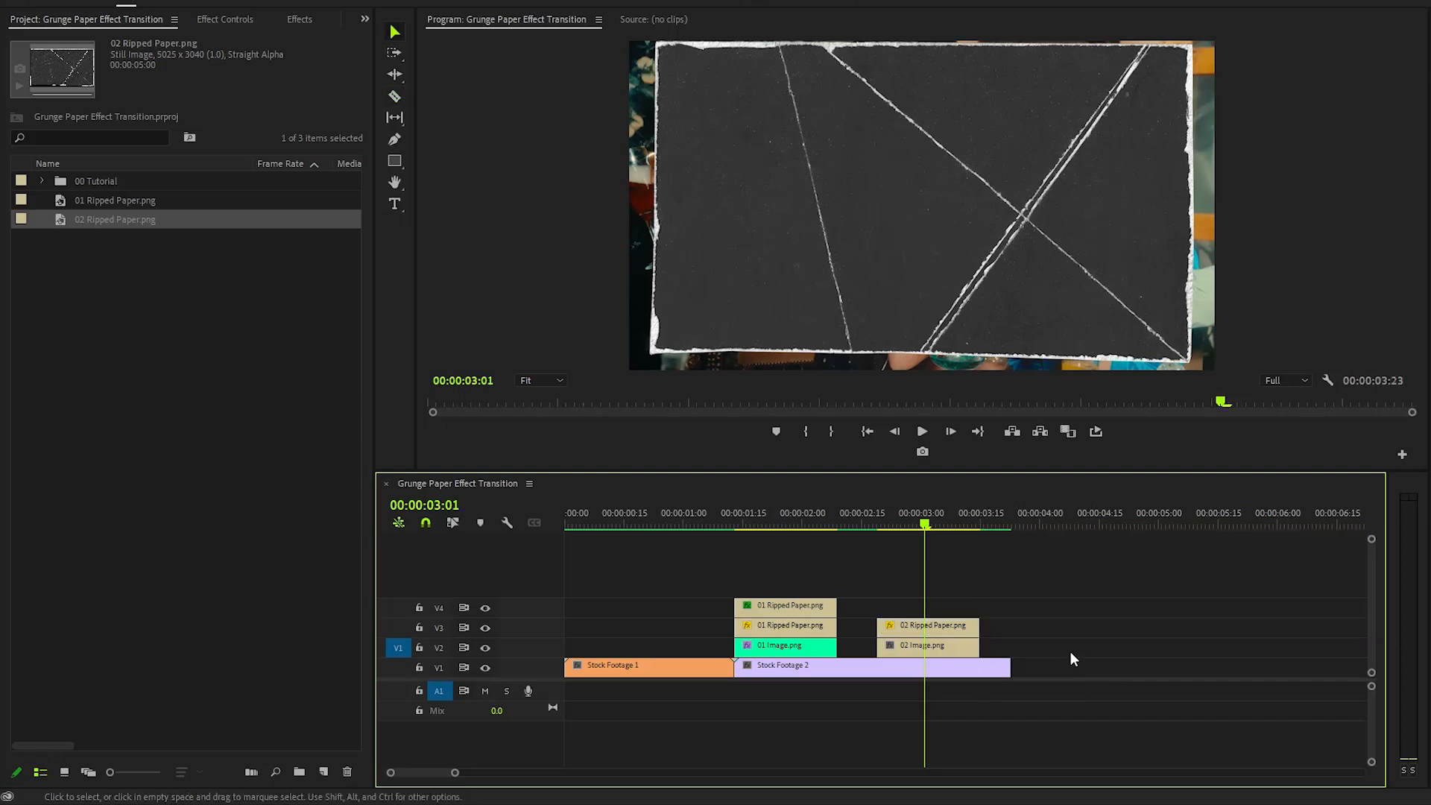
click(948, 627)
click(238, 19)
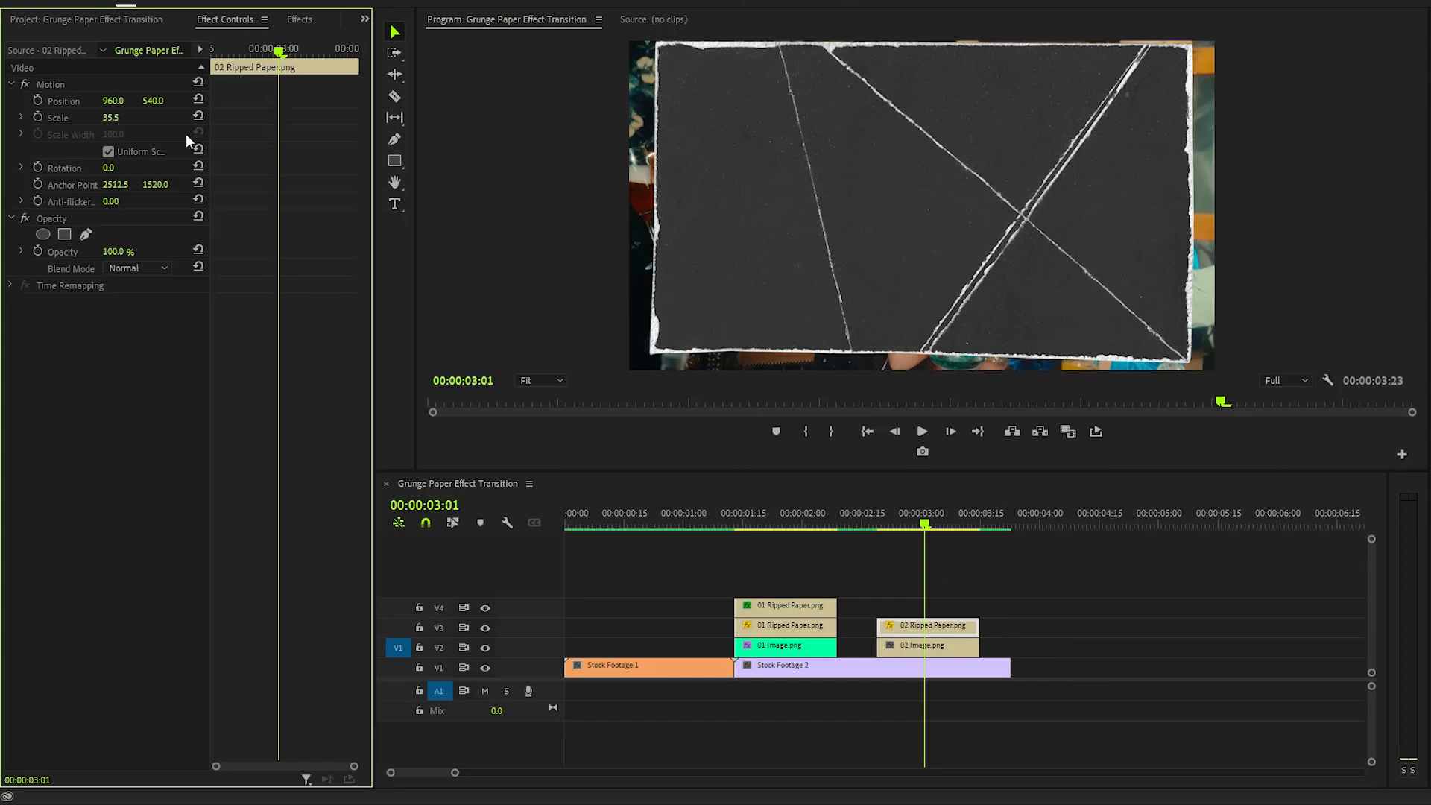
click(60, 217)
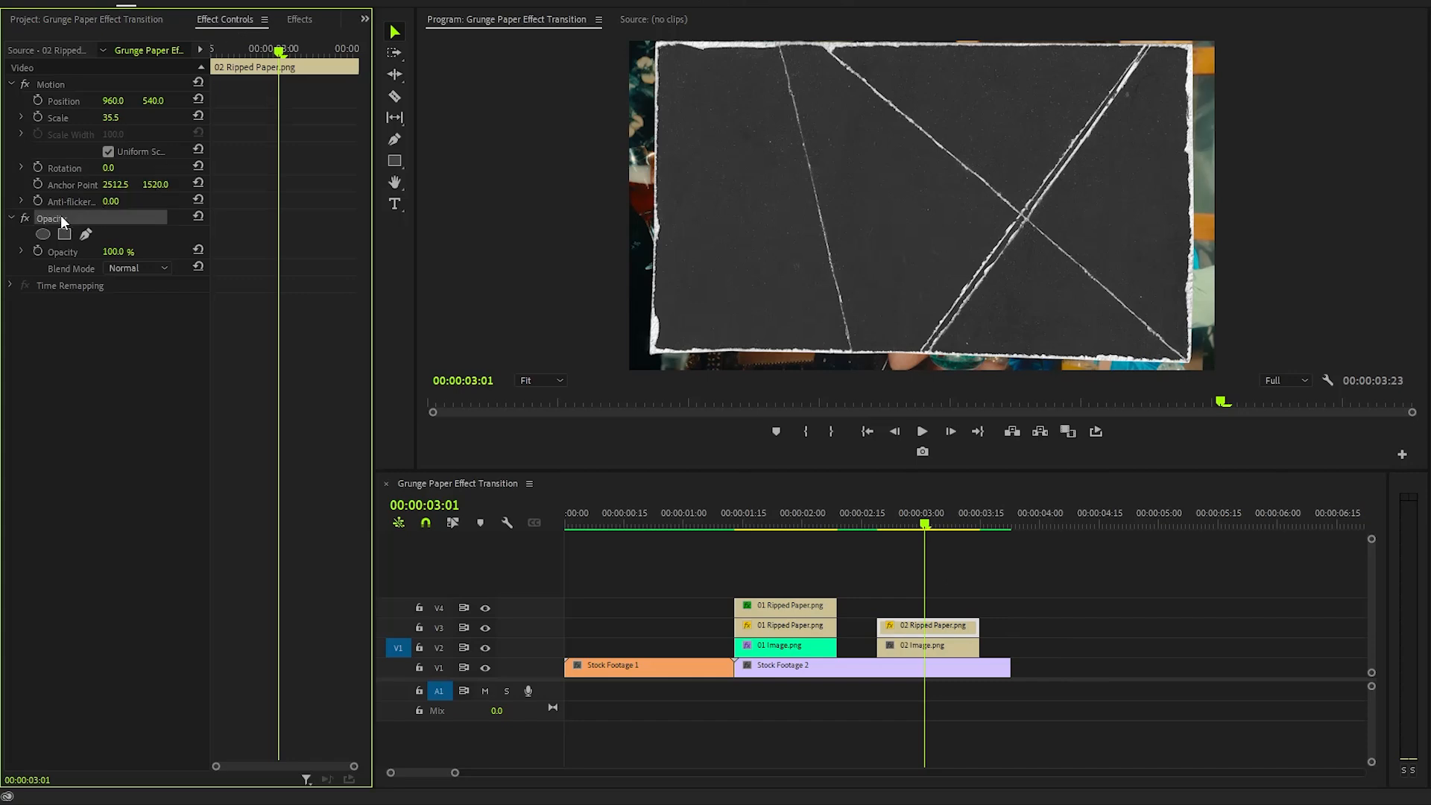
click(73, 267)
click(155, 270)
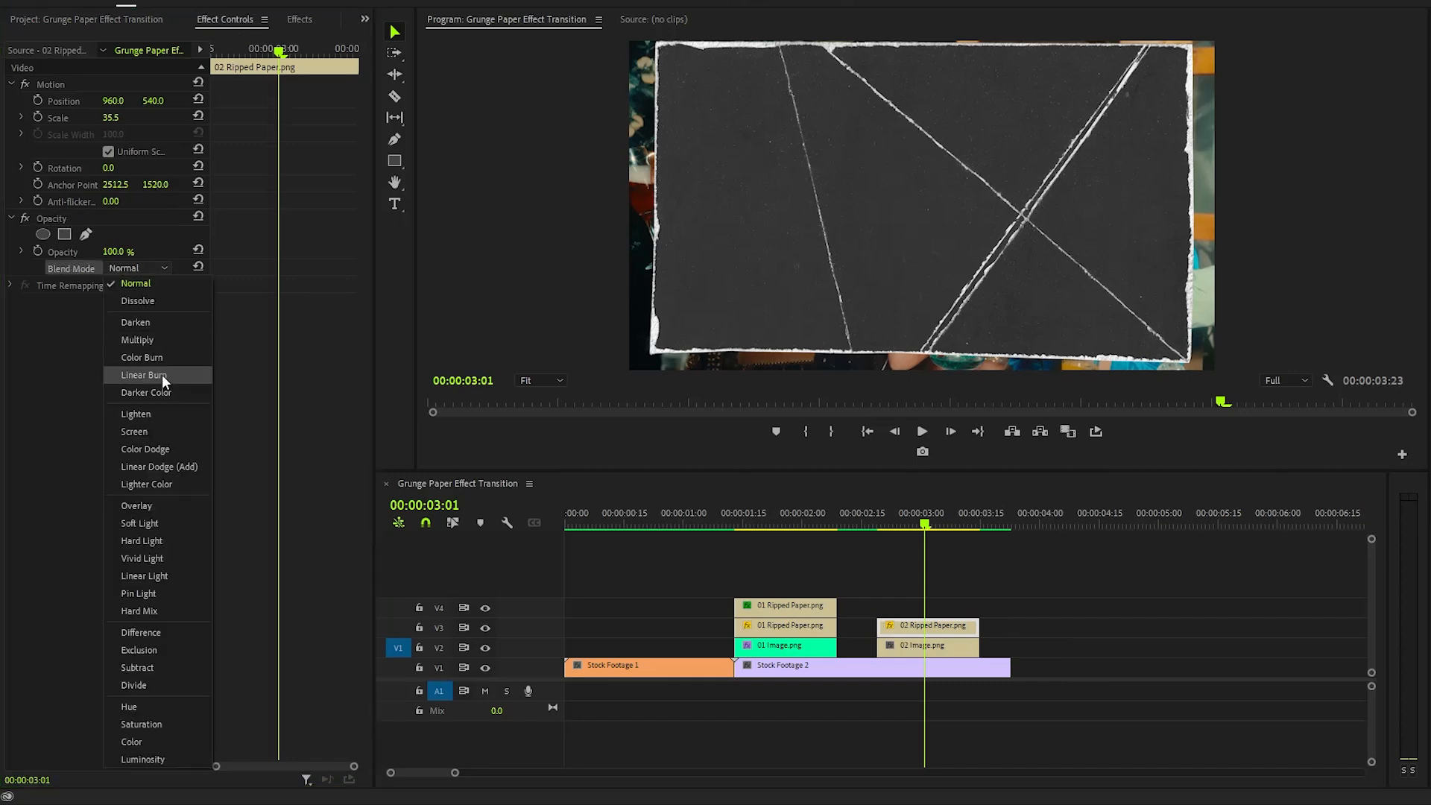
click(149, 429)
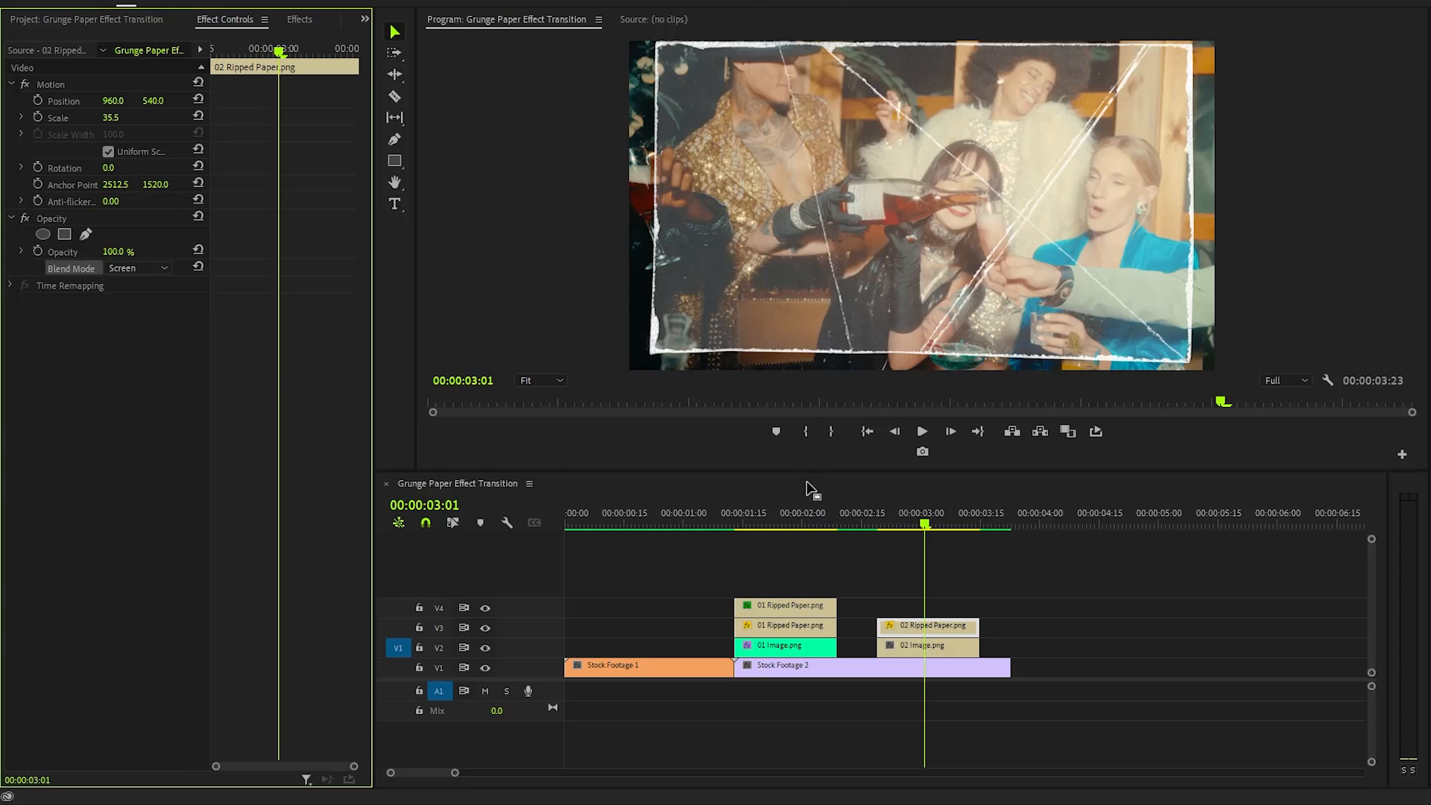
- Copy the Lumetri Color effect from the V4 01 Ripped Paper.png and paste it onto 02 Ripped Paper.png
click(802, 606)
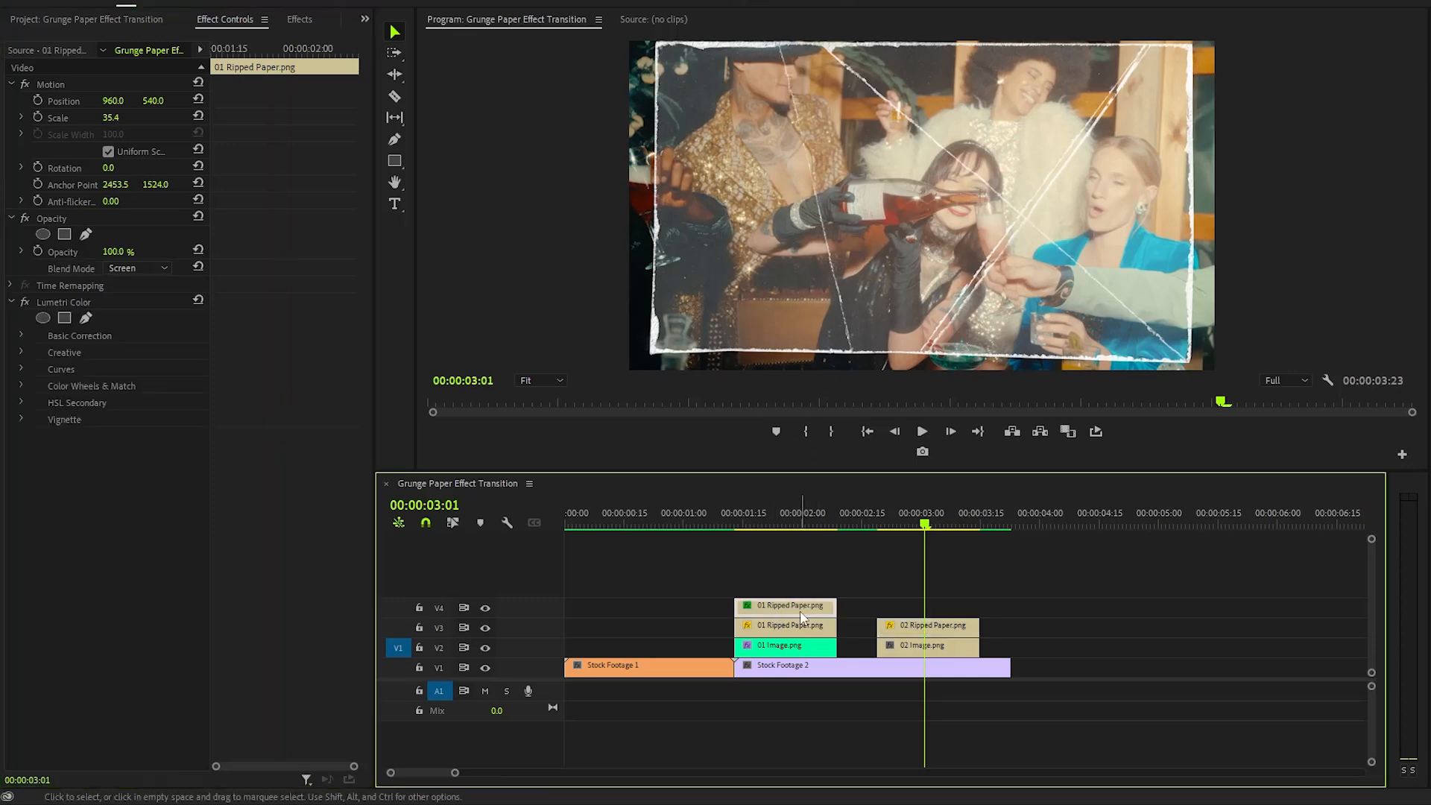
click(91, 301)
right_click(131, 301)
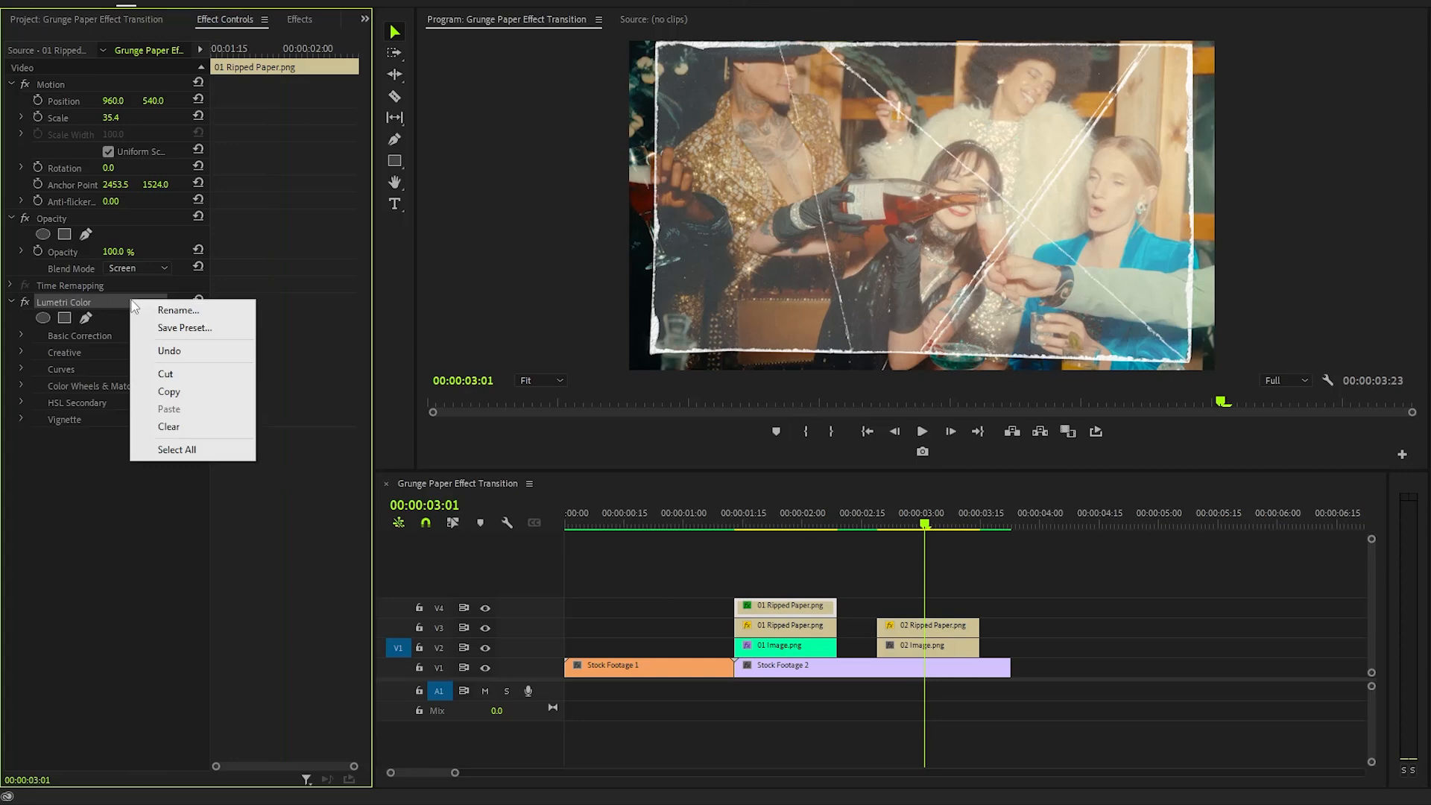
click(168, 391)
click(904, 628)
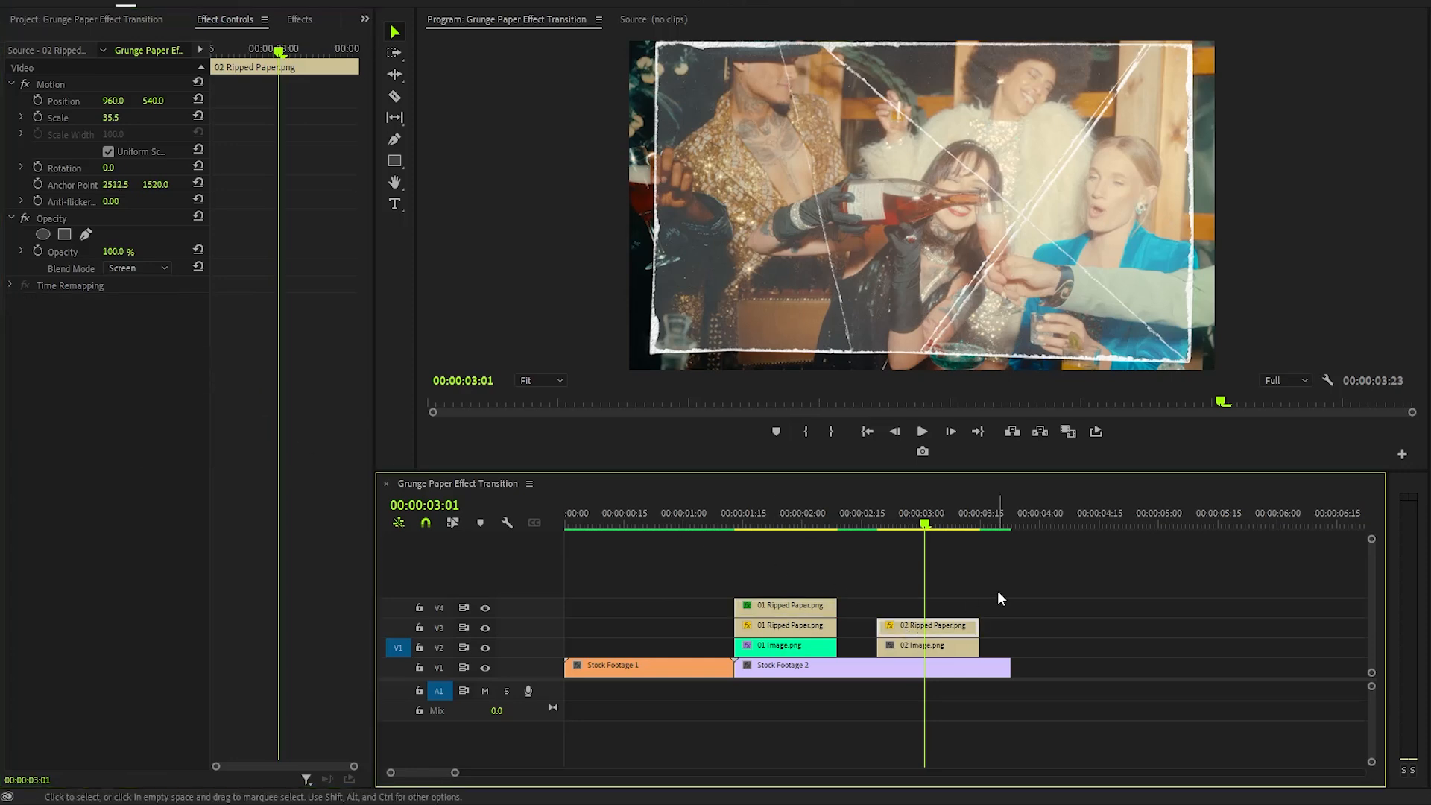
key(ctrl+v)
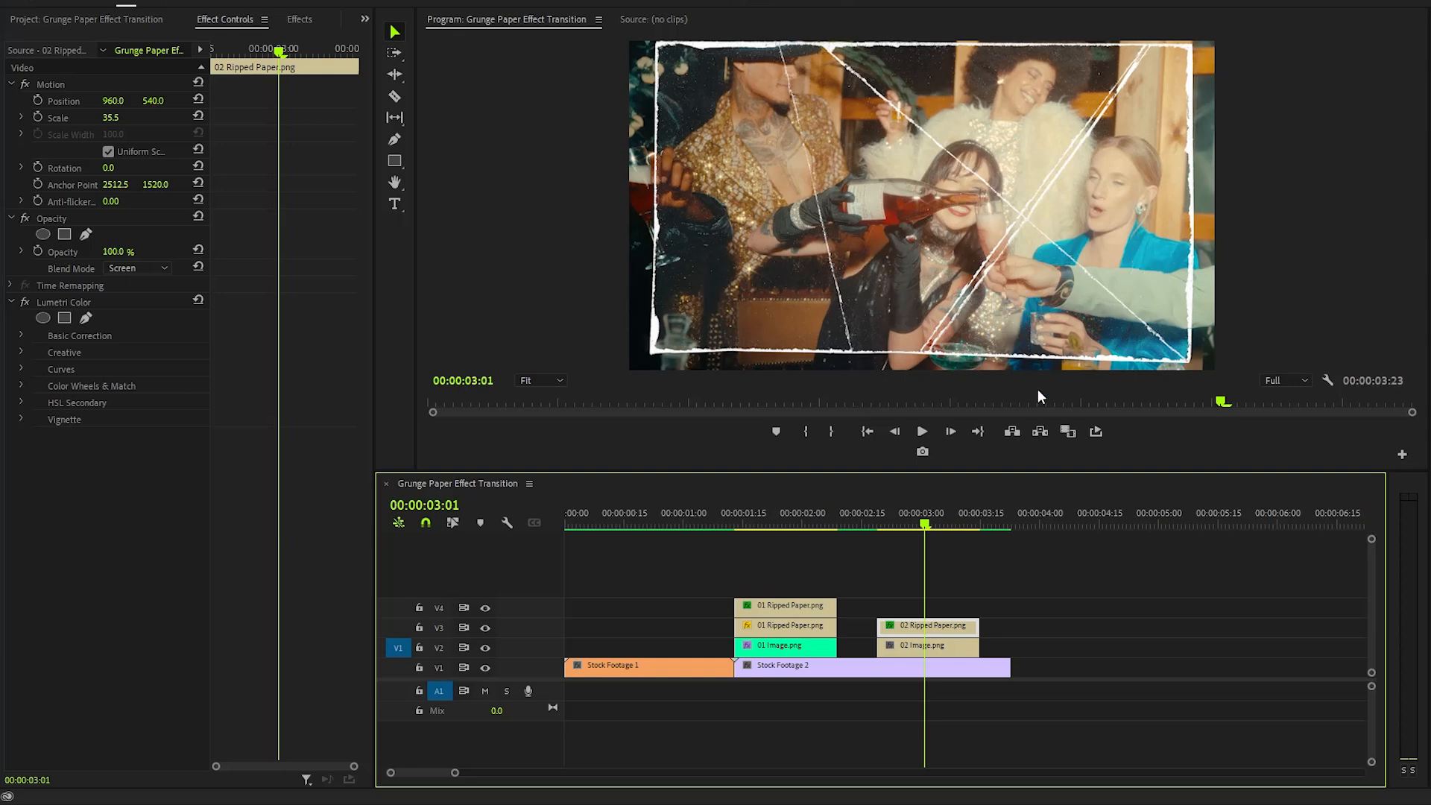
- Duplicate the 02 Image.png and 02 Ripped Paper.png pair three more times along the timeline
drag(1022, 611, 1182, 648)
click(824, 731)
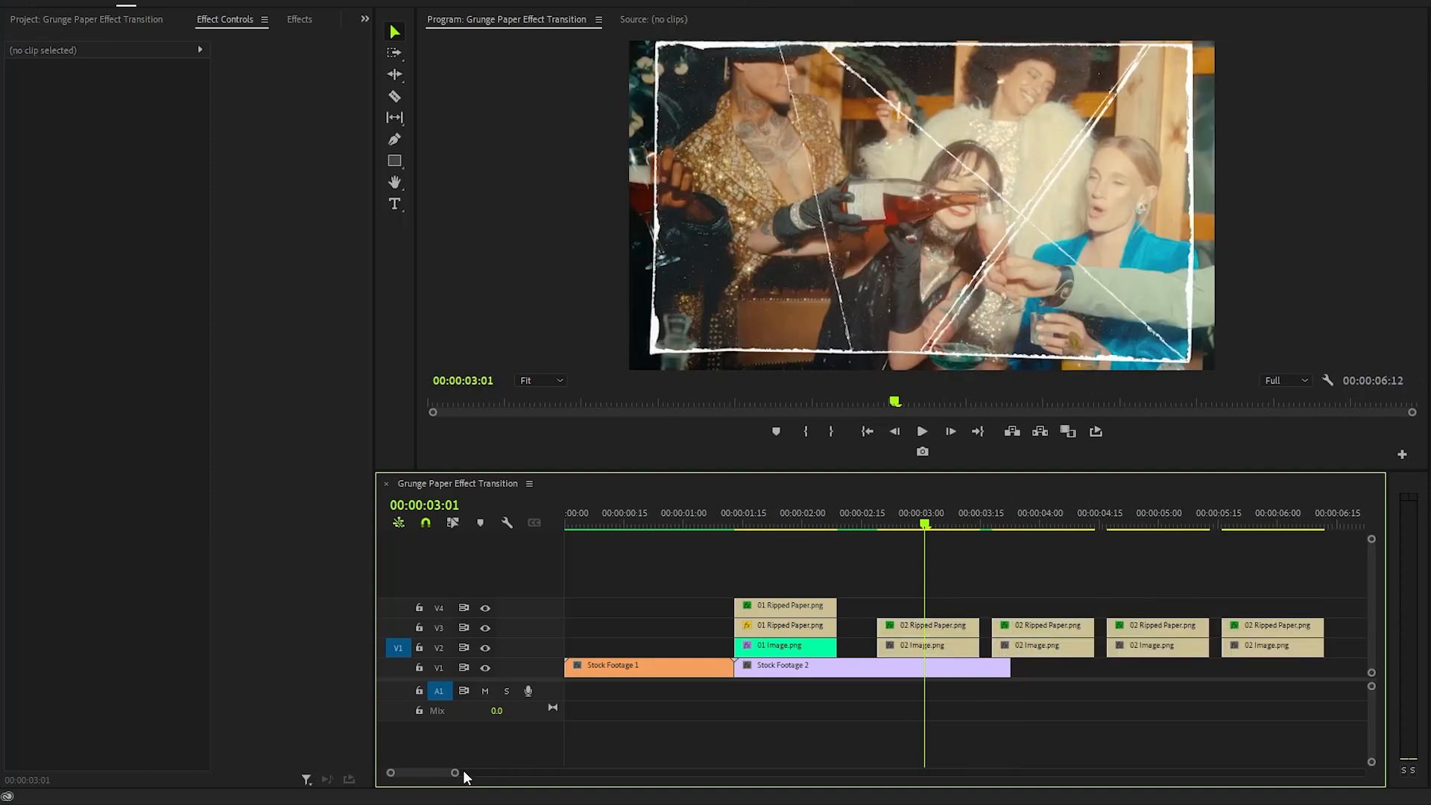
- Nest the two 01 Ripped Paper.png clips and 01 Image.png into a nested sequence named SHOT 1
drag(455, 773, 470, 773)
drag(1160, 601, 1175, 631)
click(1147, 579)
click(898, 525)
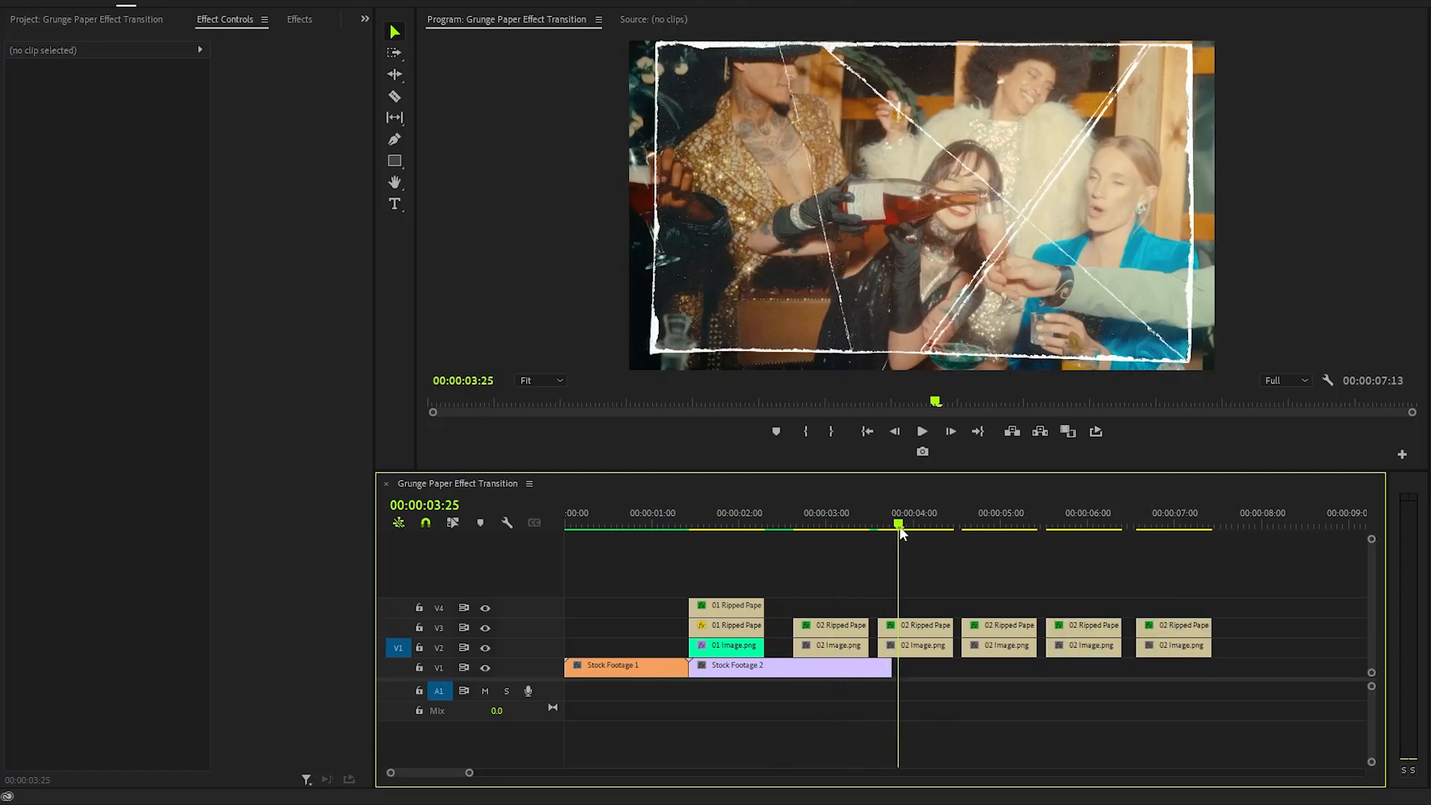
drag(900, 527, 832, 553)
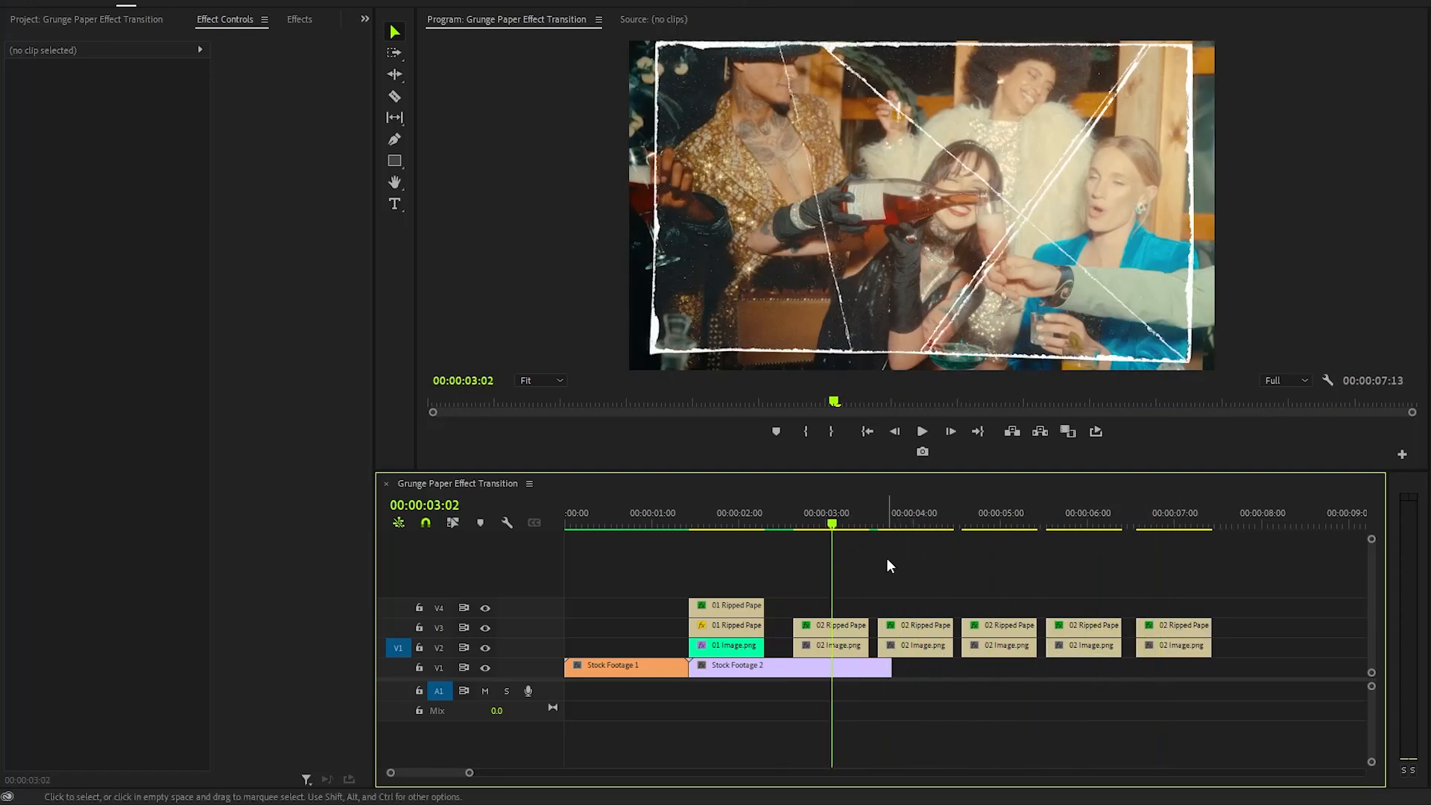
click(727, 526)
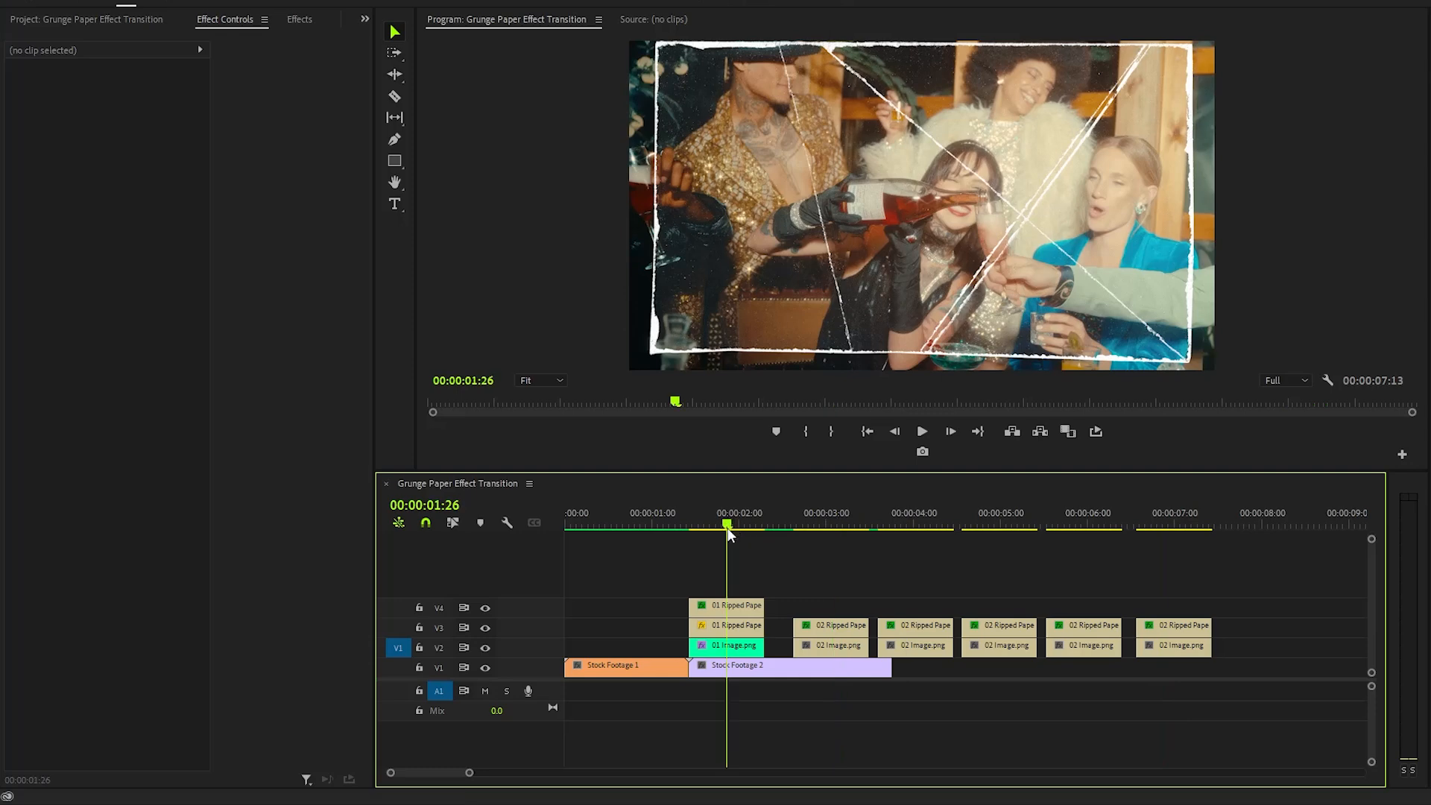
drag(744, 565, 729, 647)
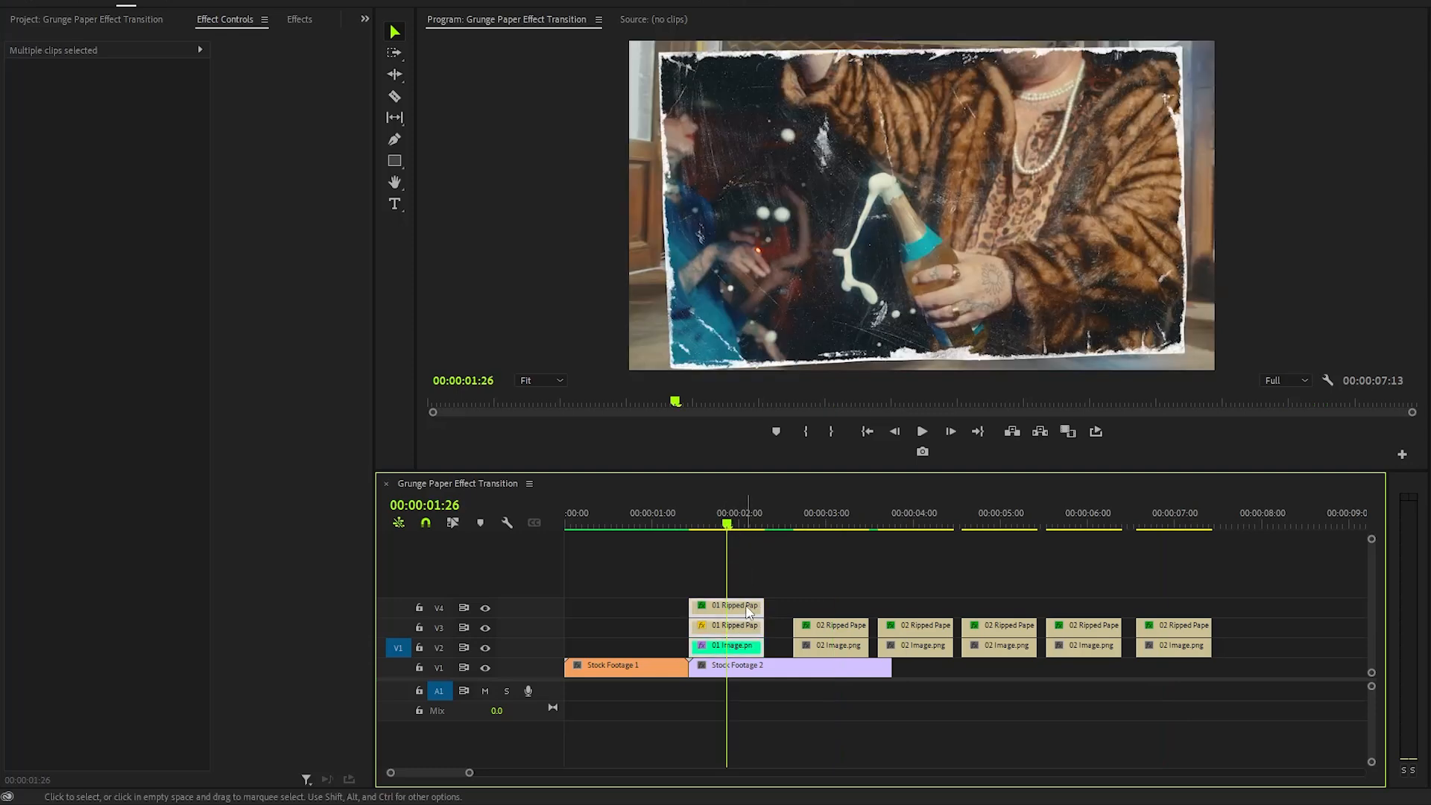
right_click(749, 611)
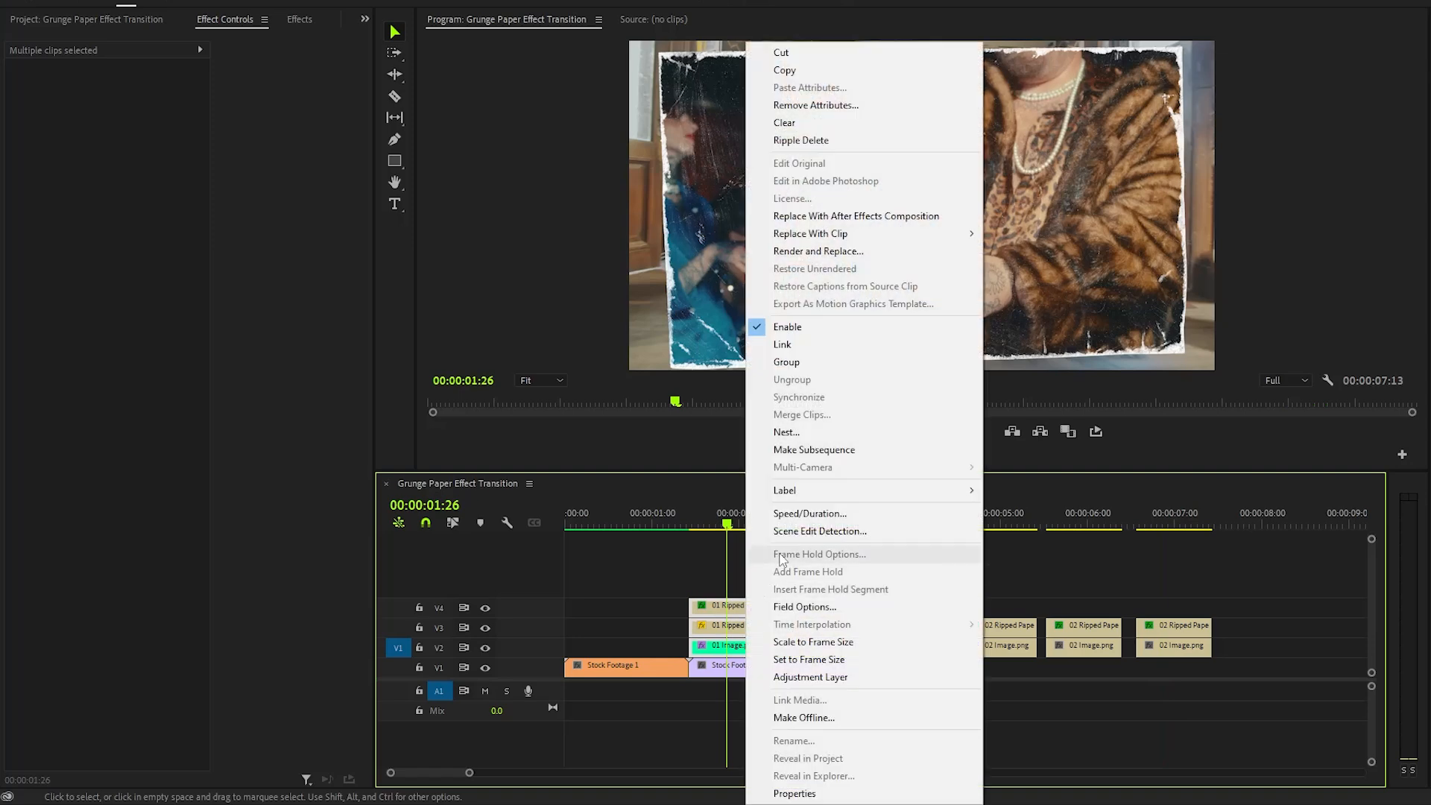
click(803, 435)
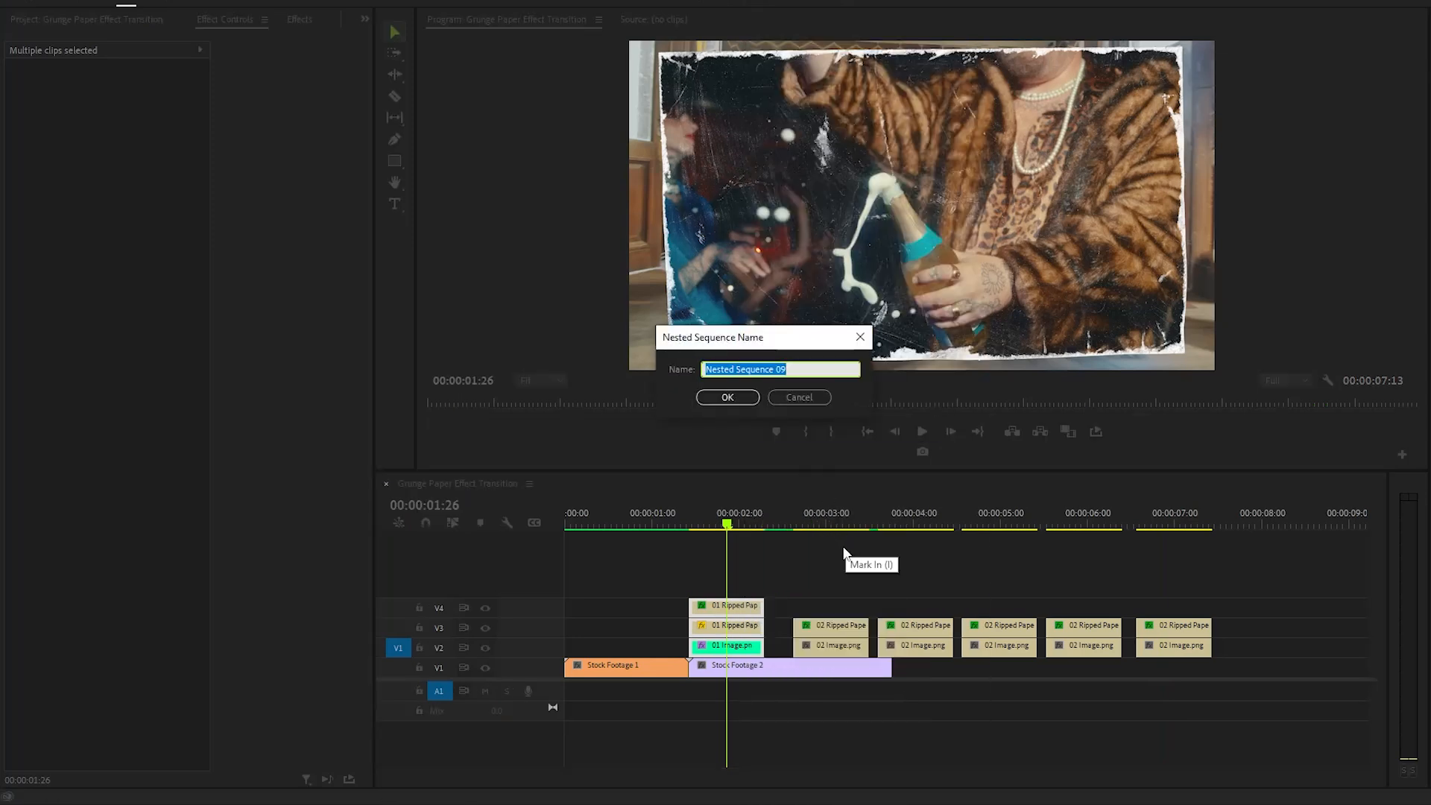
text(SHOT 1)
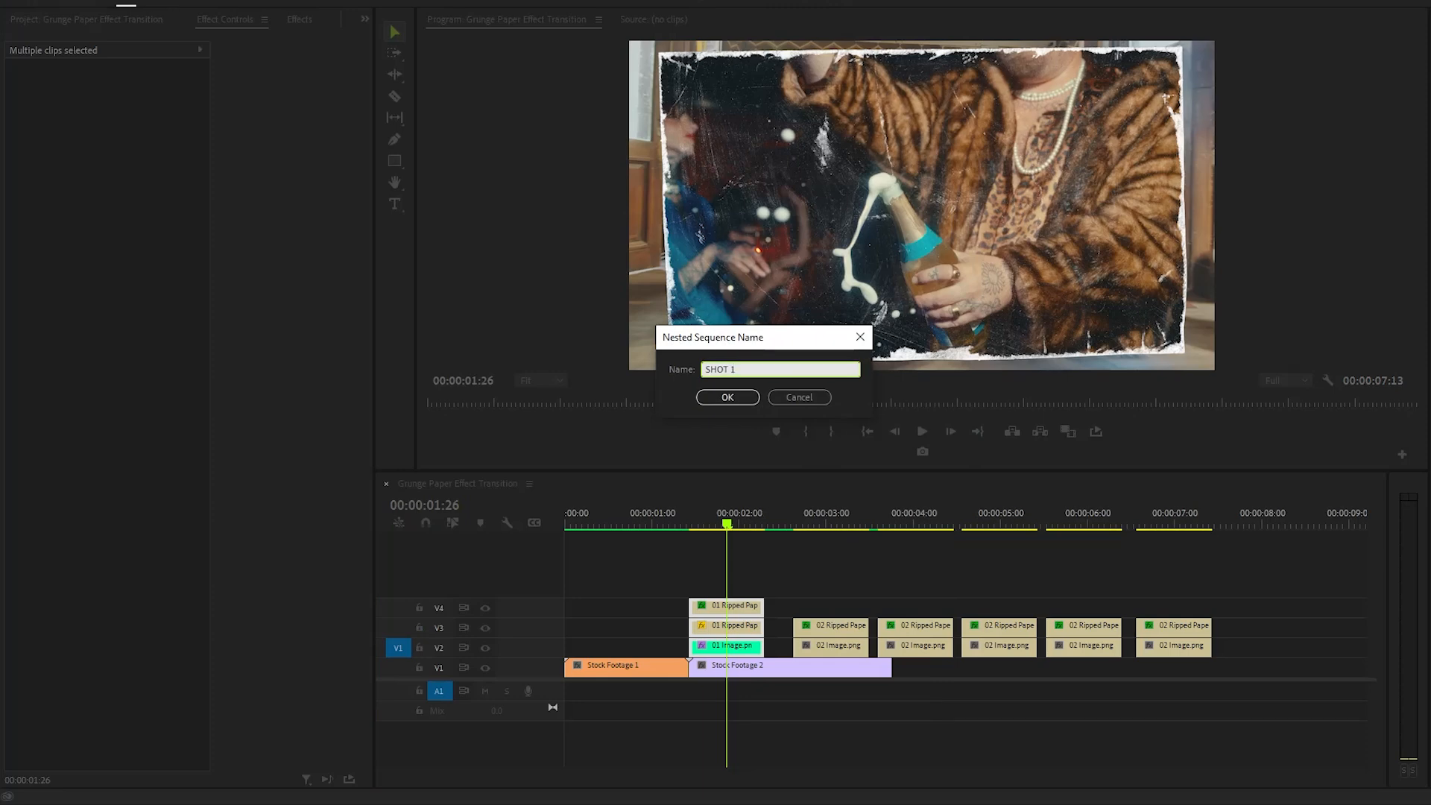
click(731, 401)
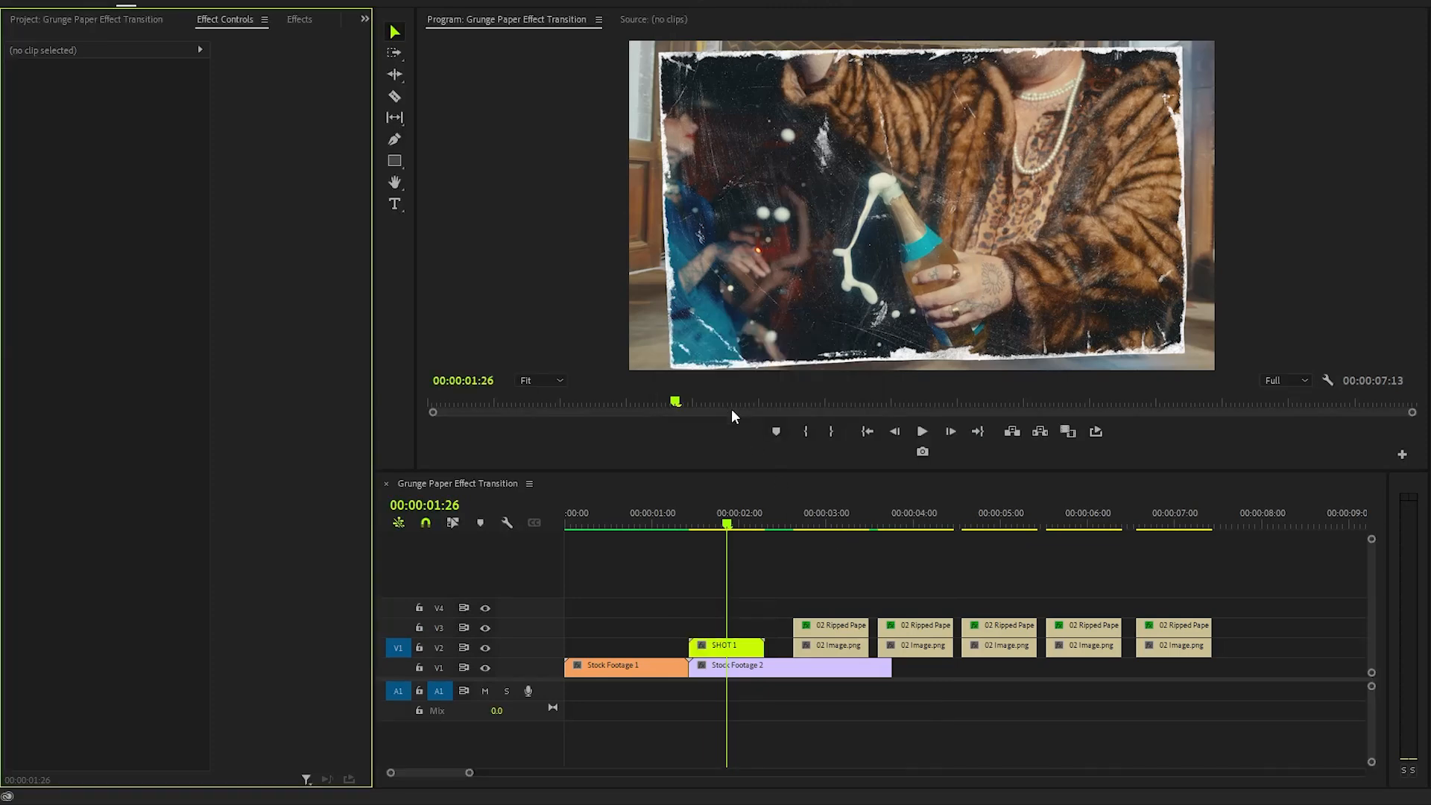
- Start a pen opacity mask on 02 Image.png at 100% zoom, placing points along the paper's top edge
drag(813, 525, 835, 526)
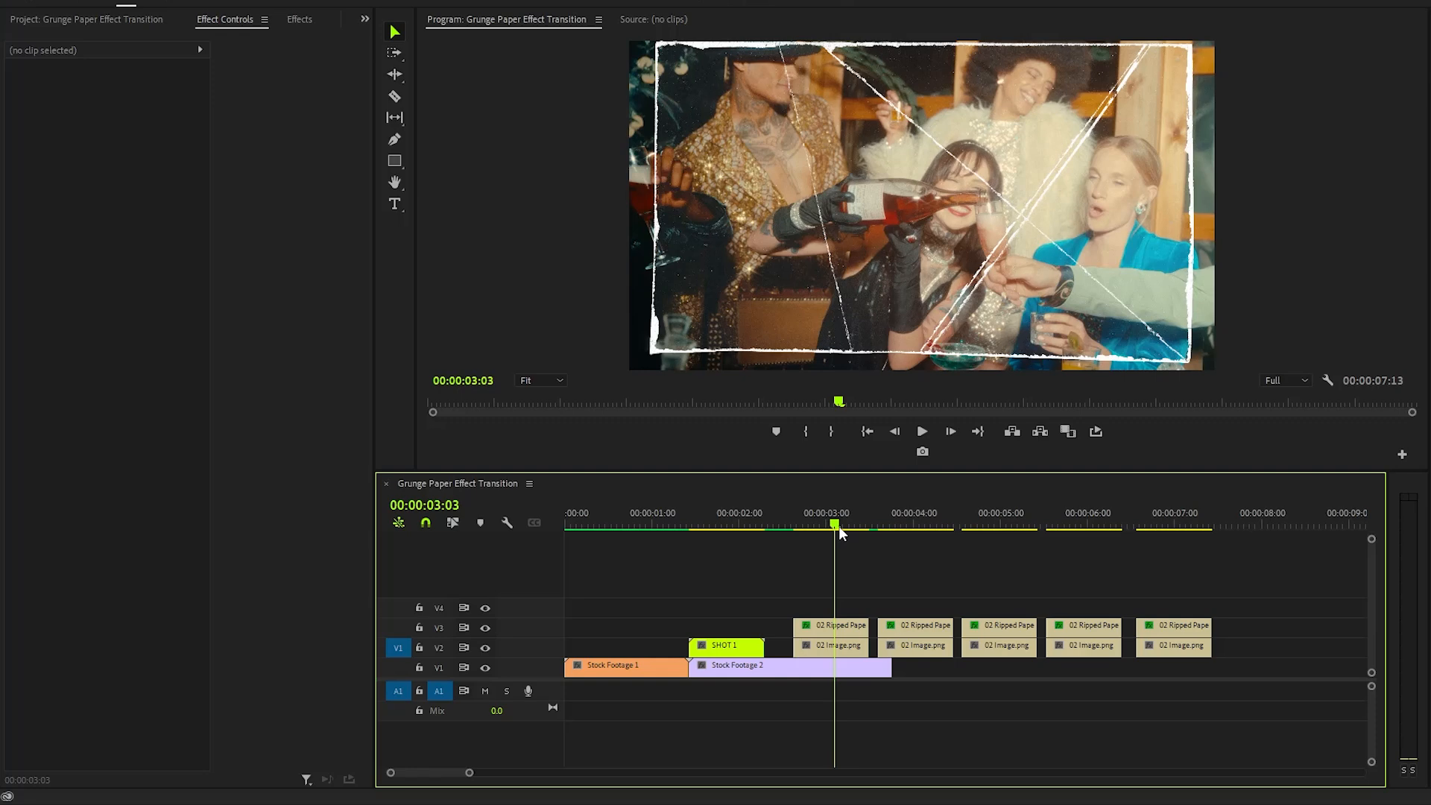
click(844, 653)
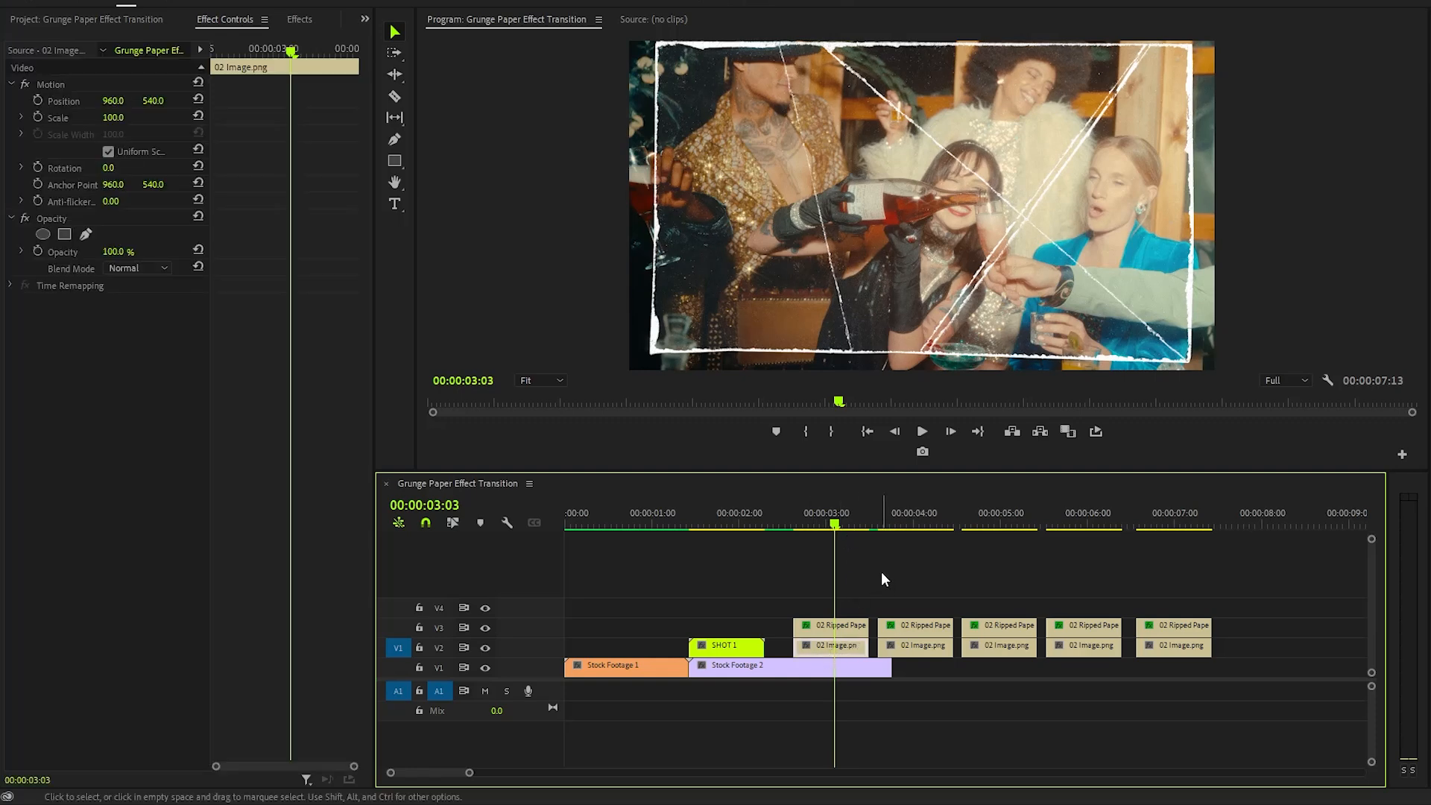
click(64, 217)
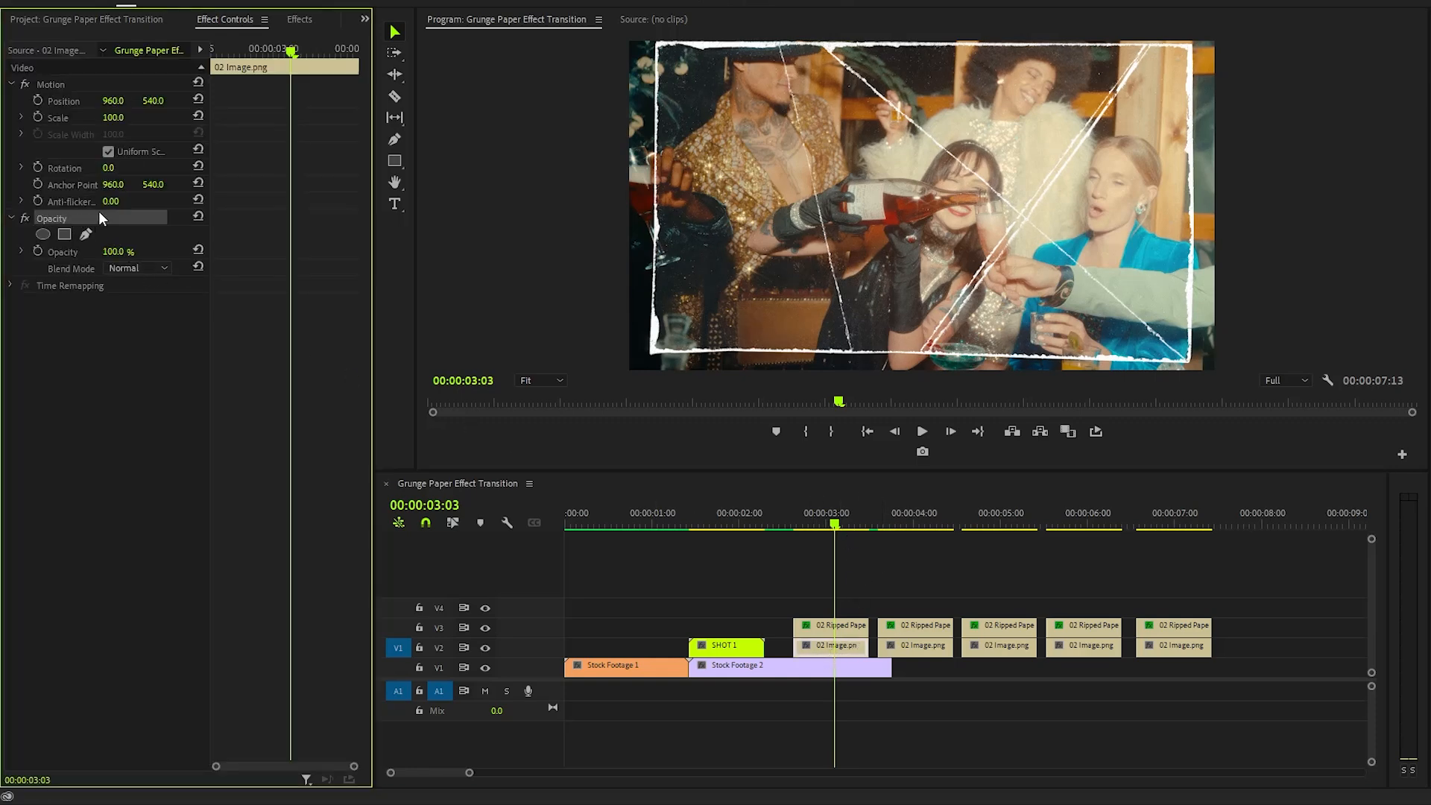
click(88, 235)
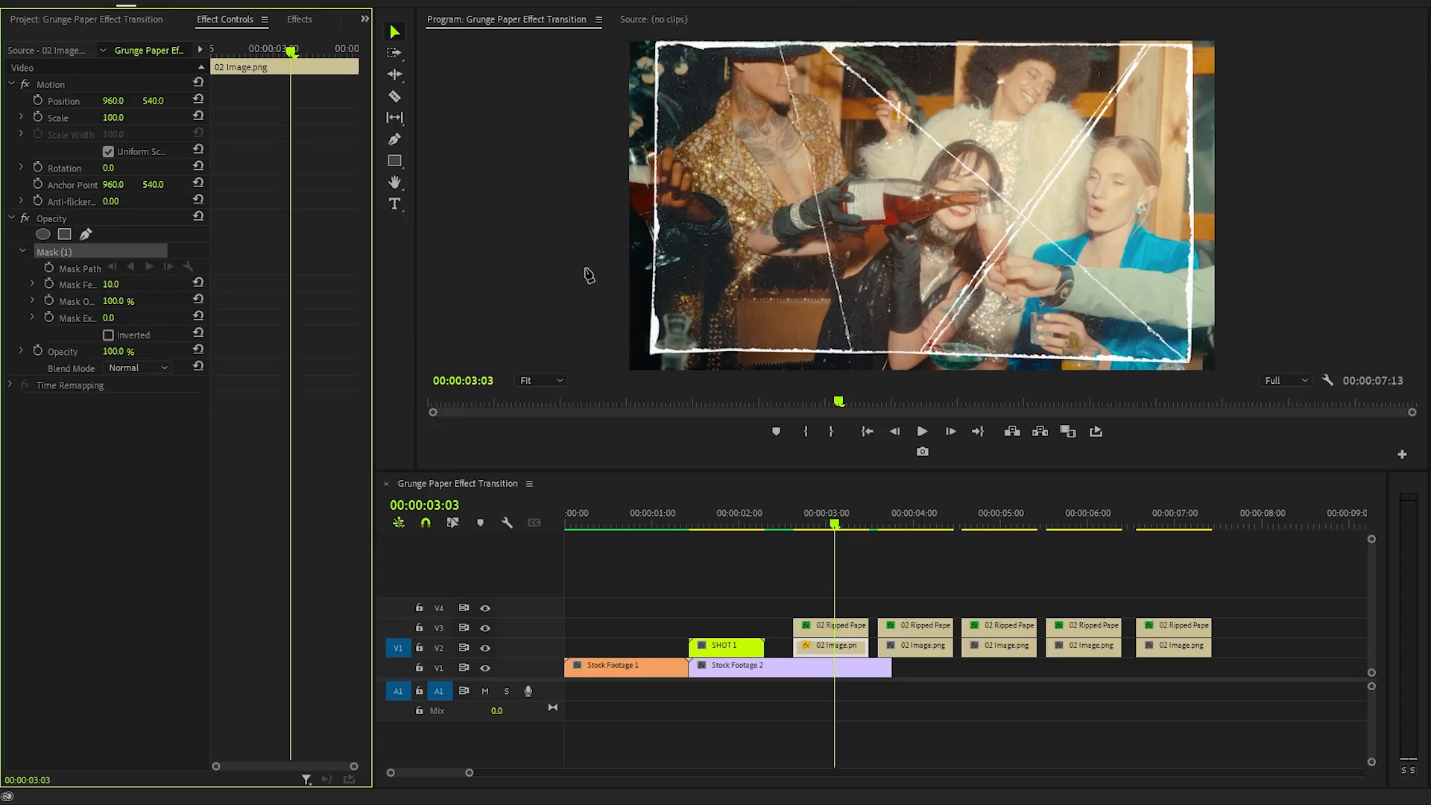
click(539, 380)
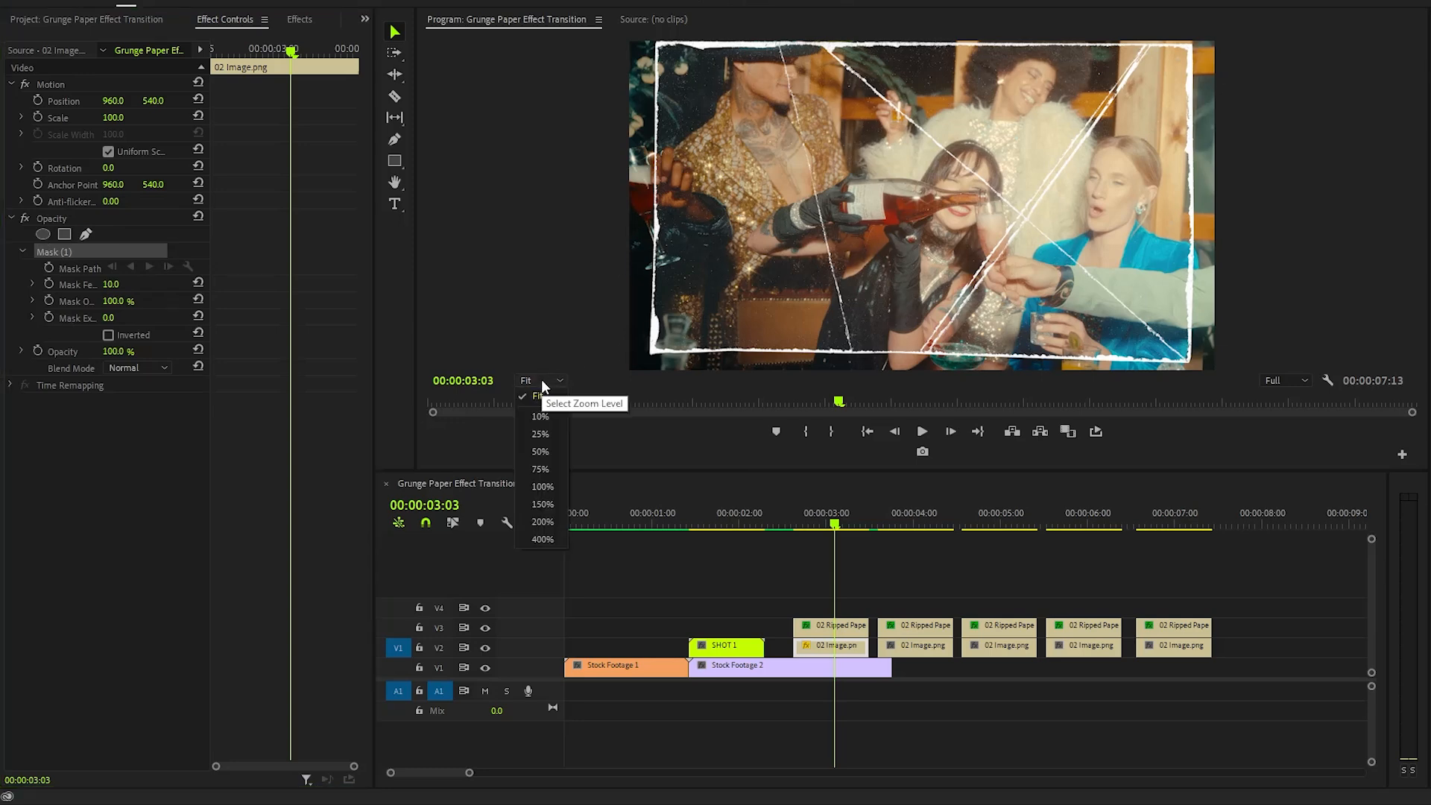
click(542, 487)
drag(753, 366, 494, 361)
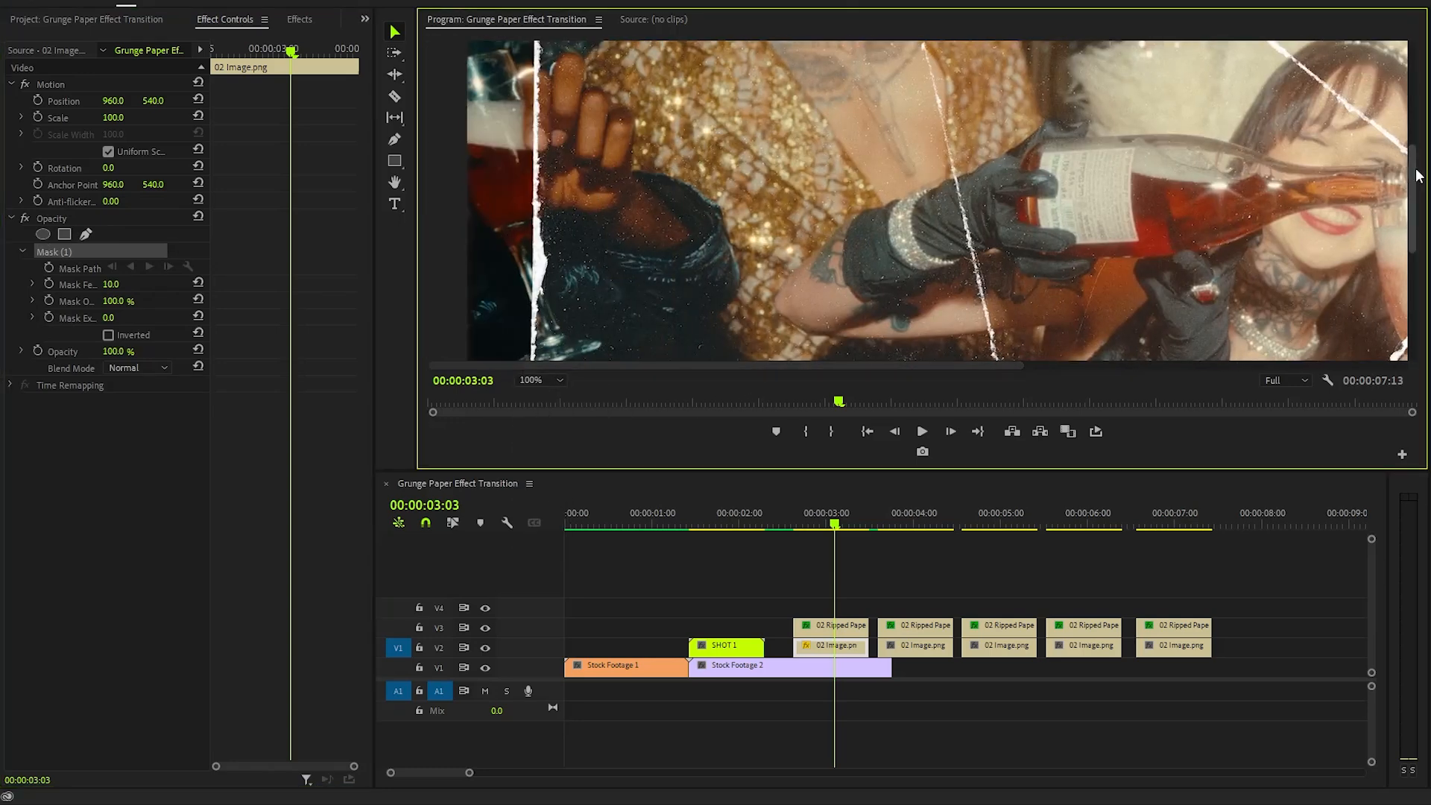
drag(1412, 199, 1425, 59)
click(538, 92)
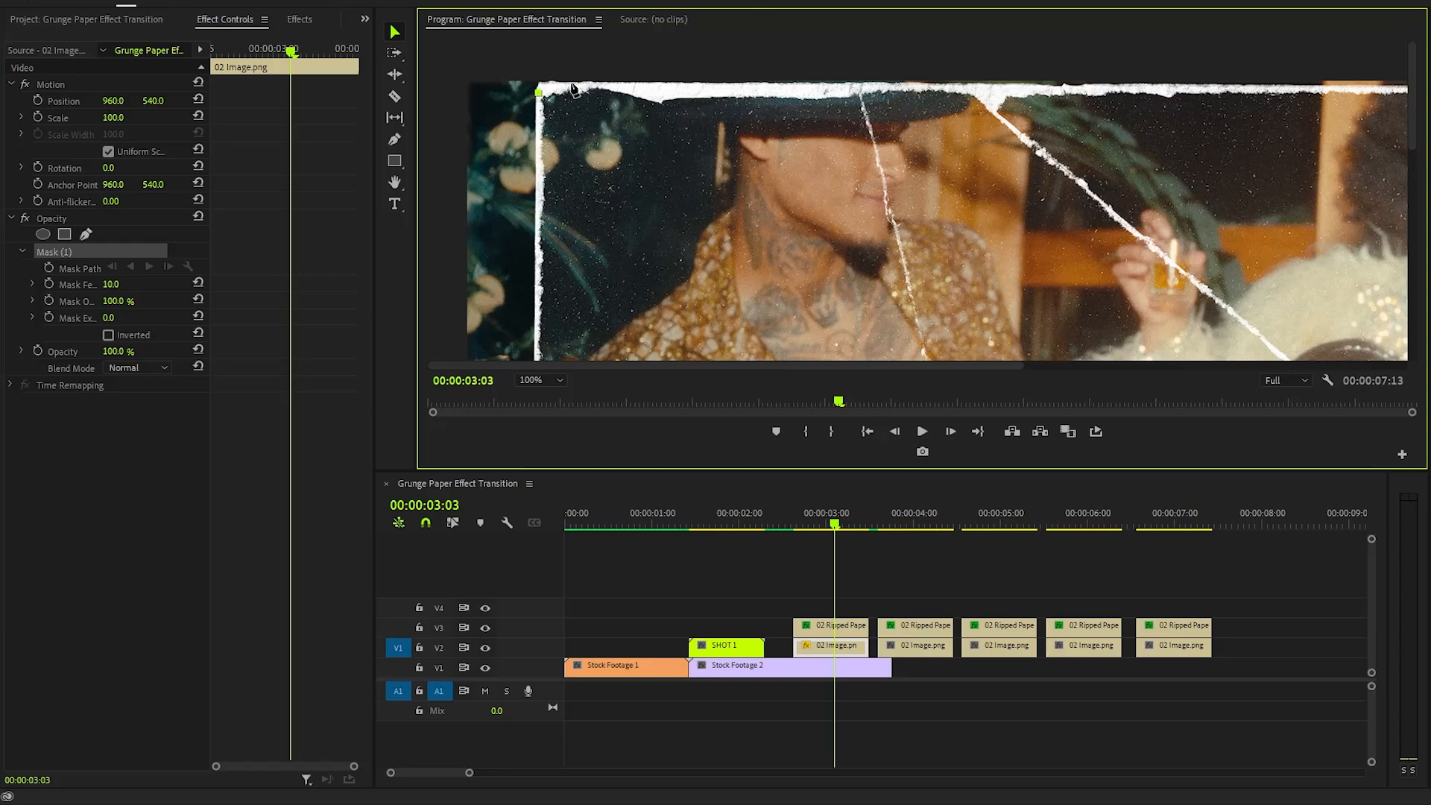
click(570, 84)
click(630, 84)
click(703, 93)
click(772, 91)
click(817, 89)
click(854, 87)
drag(835, 365, 960, 365)
click(690, 229)
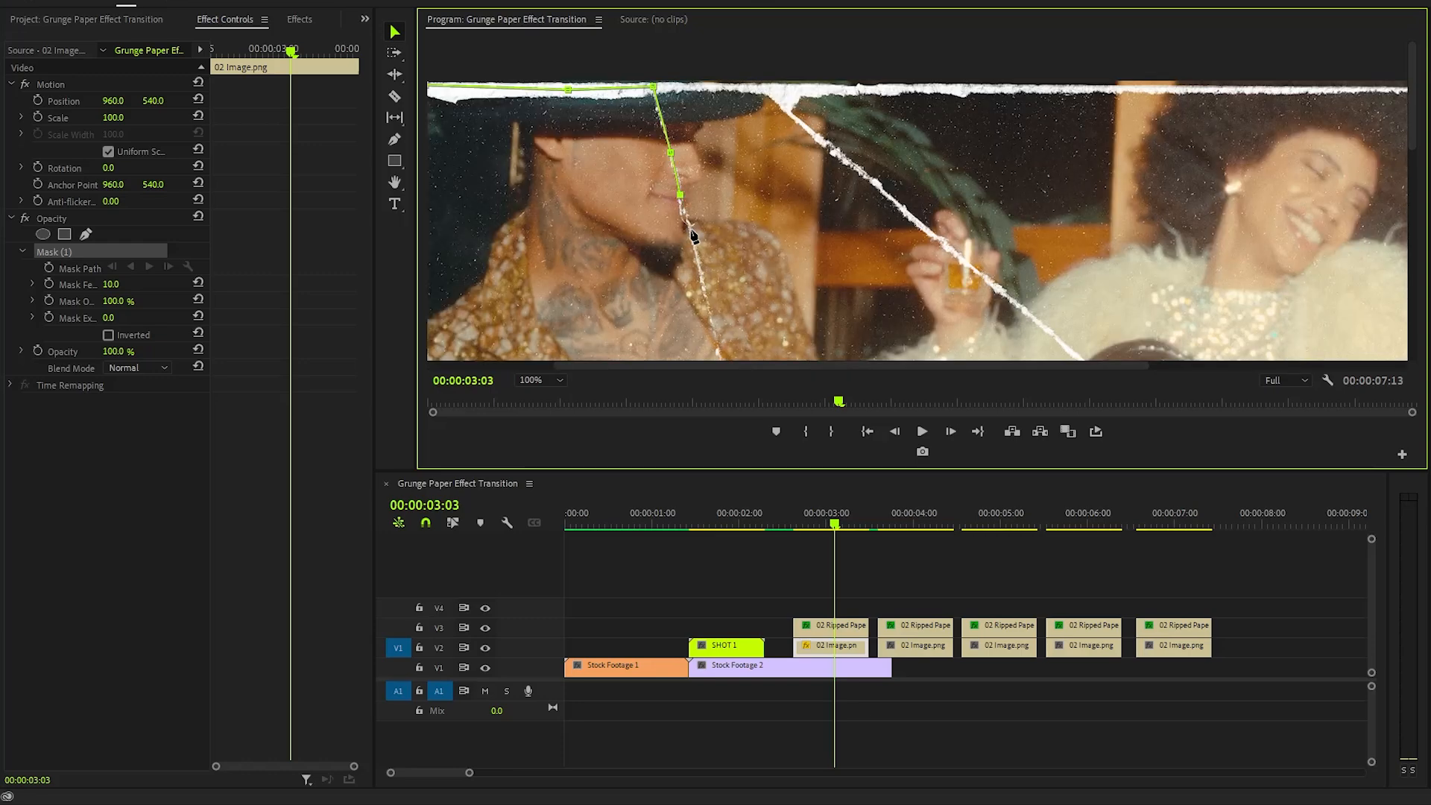
- Continue the mask points down the diagonal tear and back along the bottom edge, closing it at the left corner
click(719, 163)
drag(1412, 127, 1412, 305)
click(729, 208)
click(751, 286)
click(787, 173)
click(805, 247)
drag(1412, 252, 1410, 289)
click(840, 308)
click(639, 307)
click(541, 303)
drag(633, 365, 507, 365)
click(706, 302)
click(658, 306)
click(582, 308)
click(526, 308)
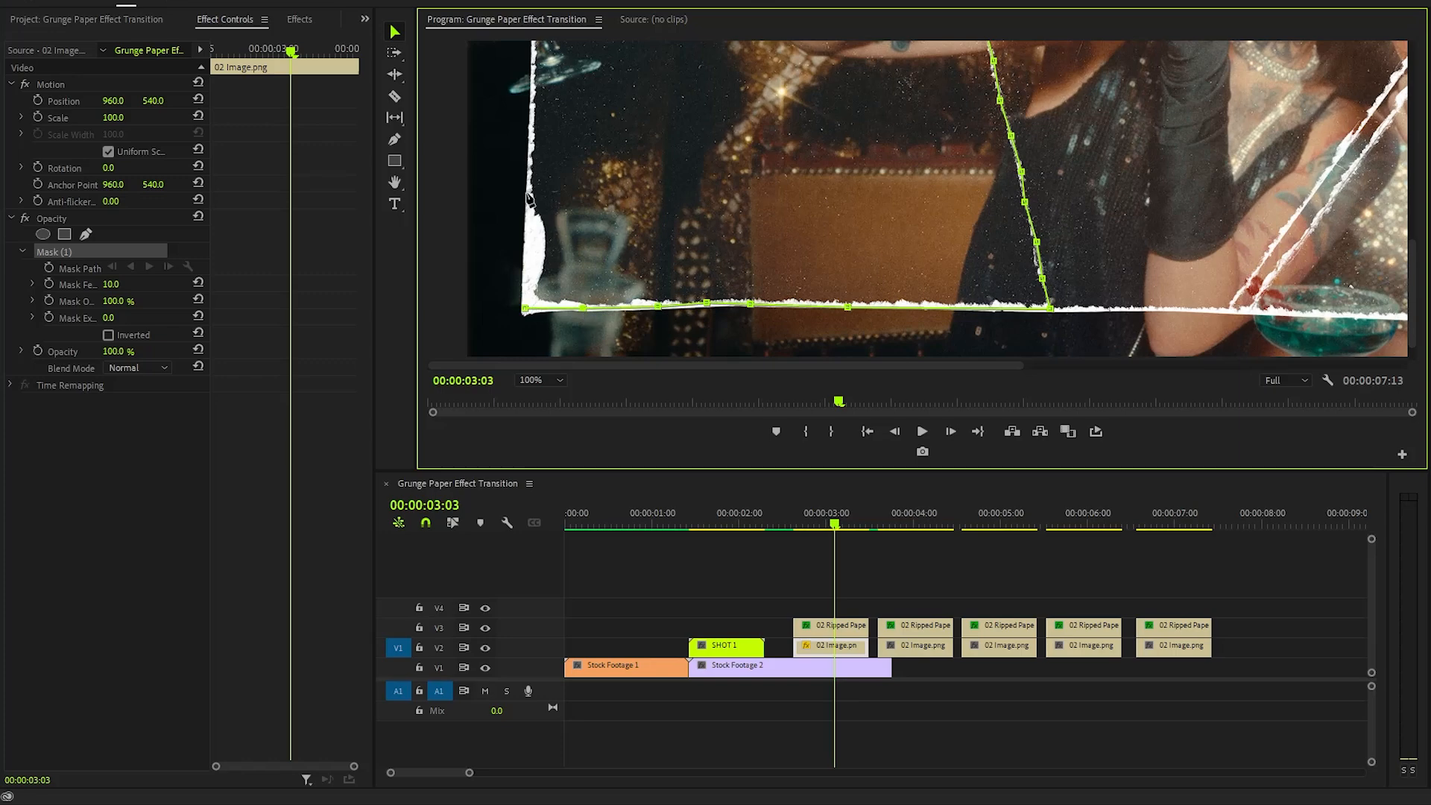
click(527, 186)
drag(1414, 265, 1416, 208)
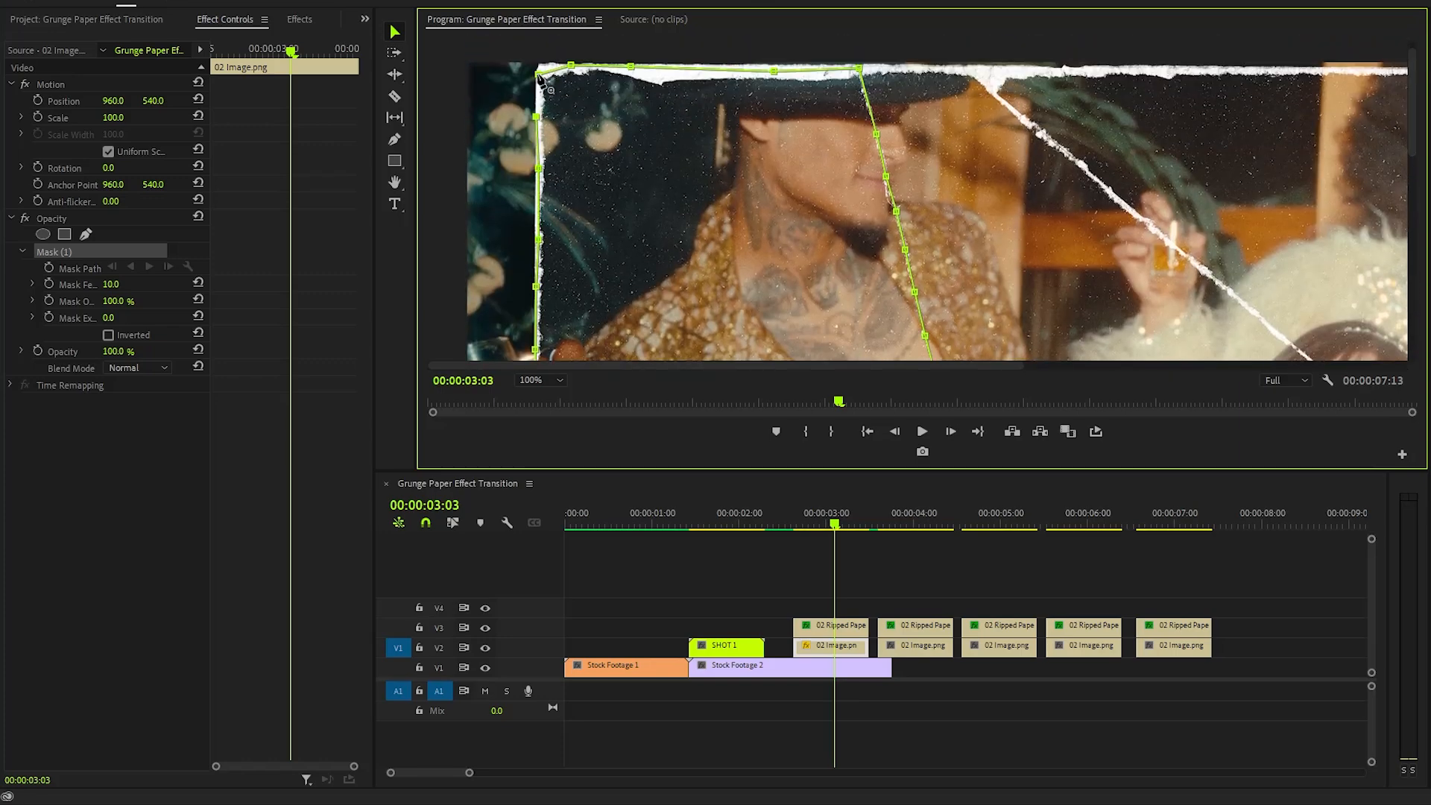
- Set the 02 Image.png mask feather to 0
click(553, 381)
click(538, 396)
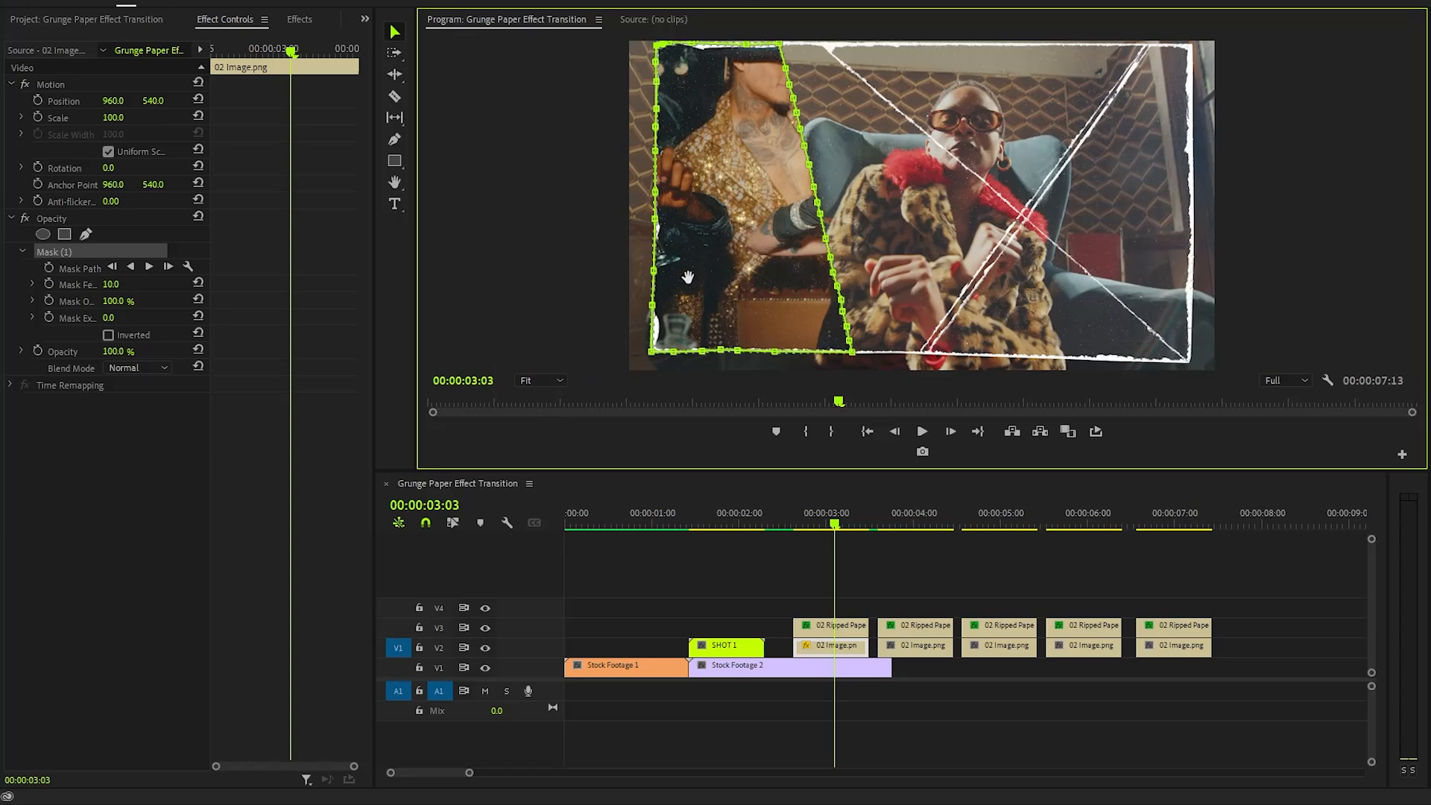
click(121, 290)
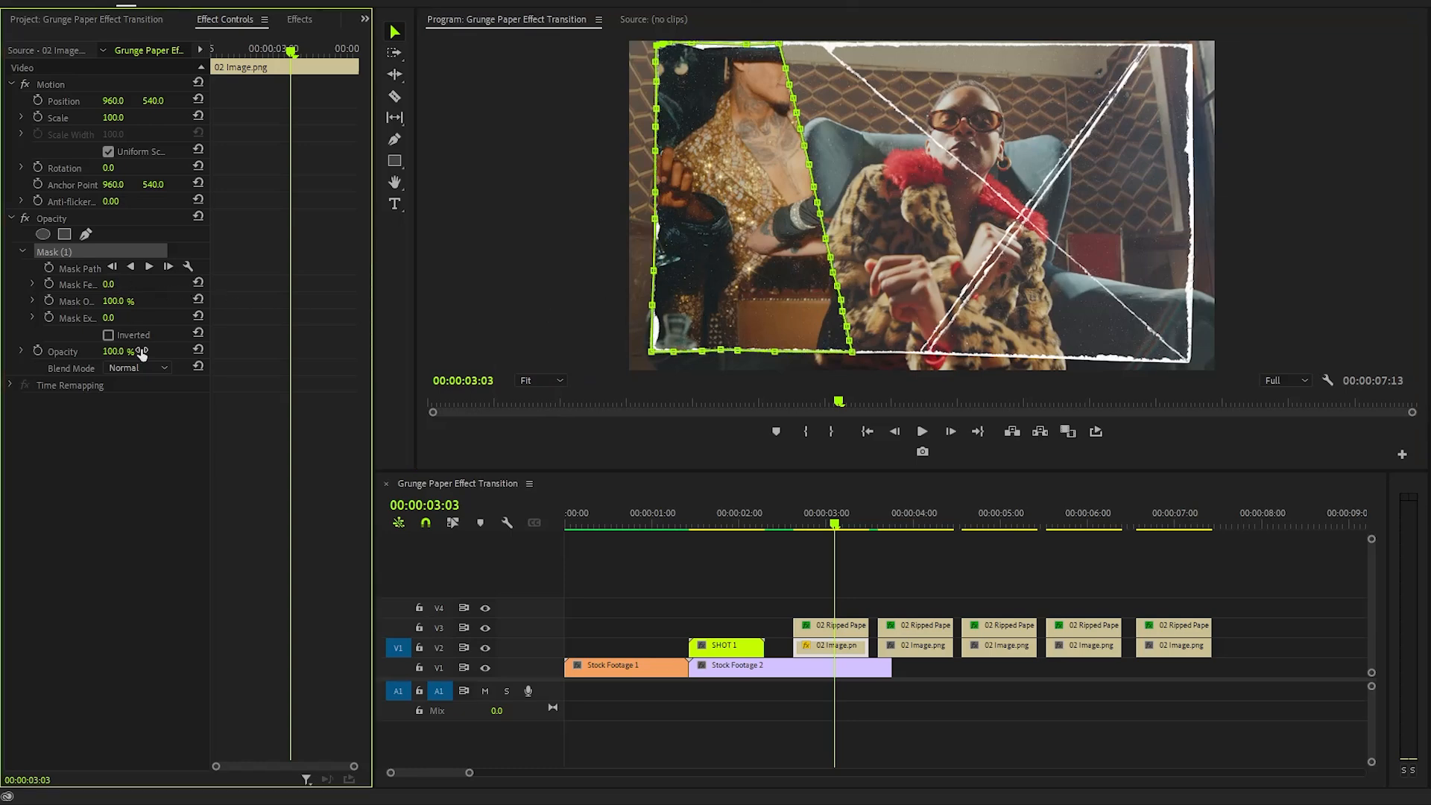
click(149, 426)
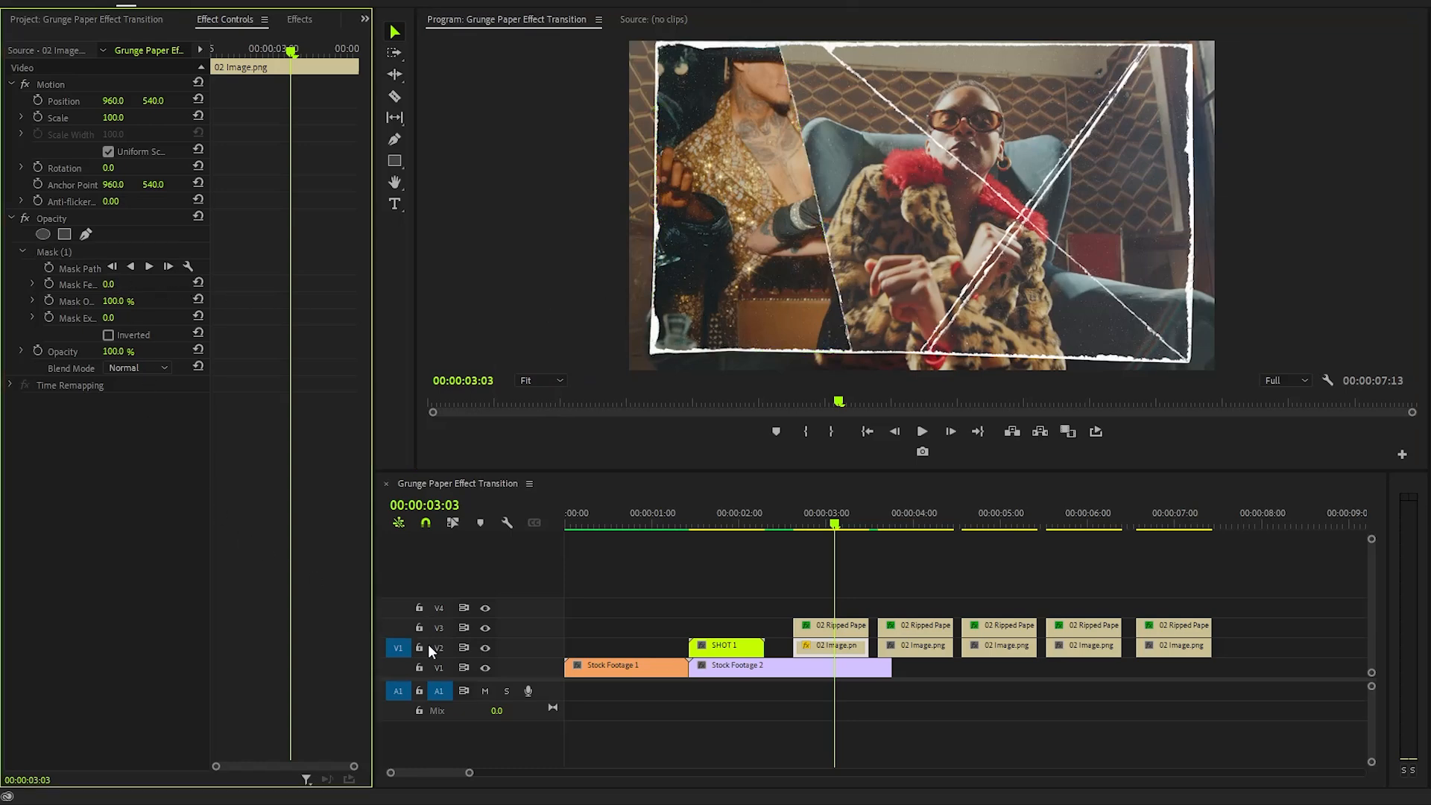
- Hide the stock footage track and start a pen opacity mask on 02 Ripped Paper.png at 100% zoom along its top edge
click(485, 668)
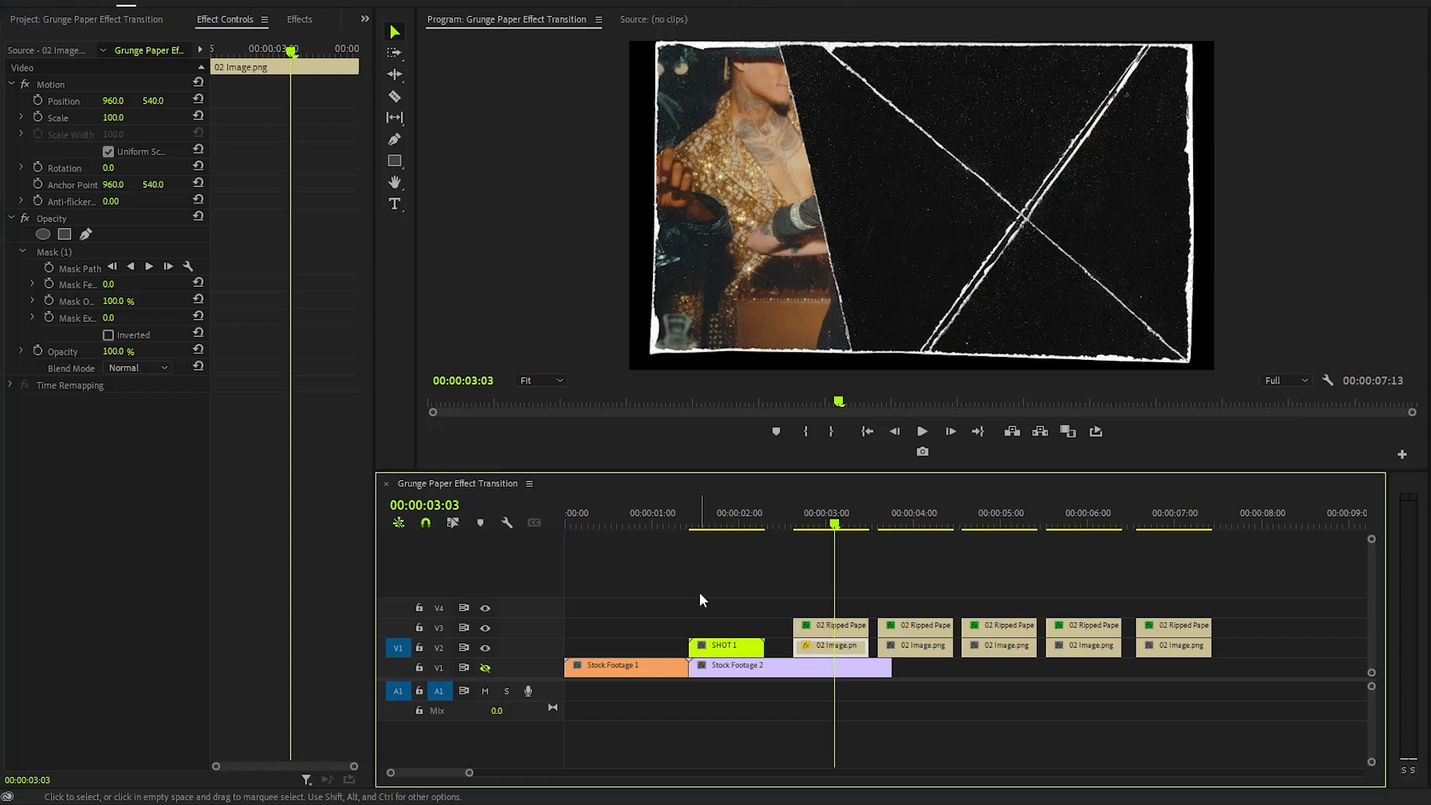
click(825, 628)
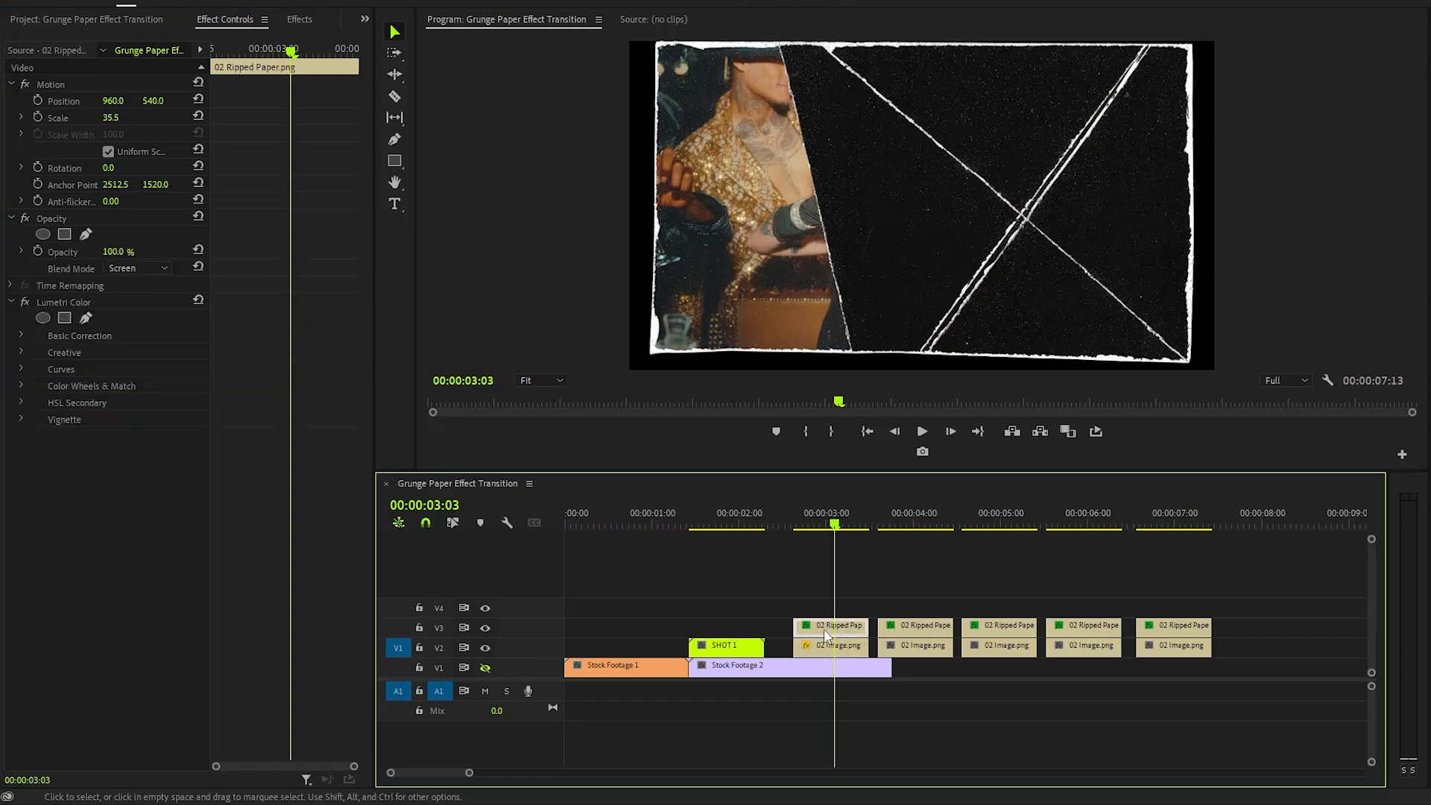
click(59, 221)
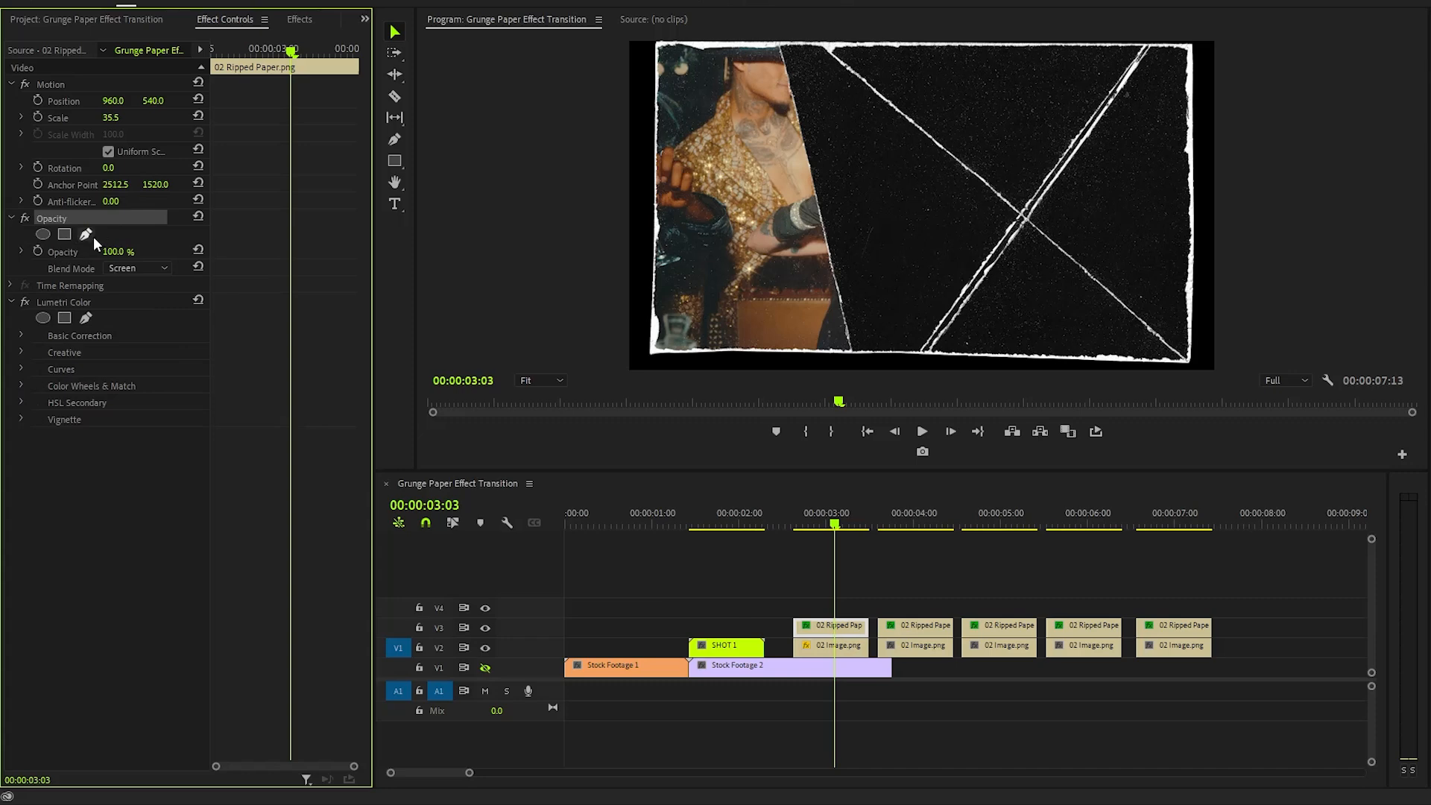
click(86, 235)
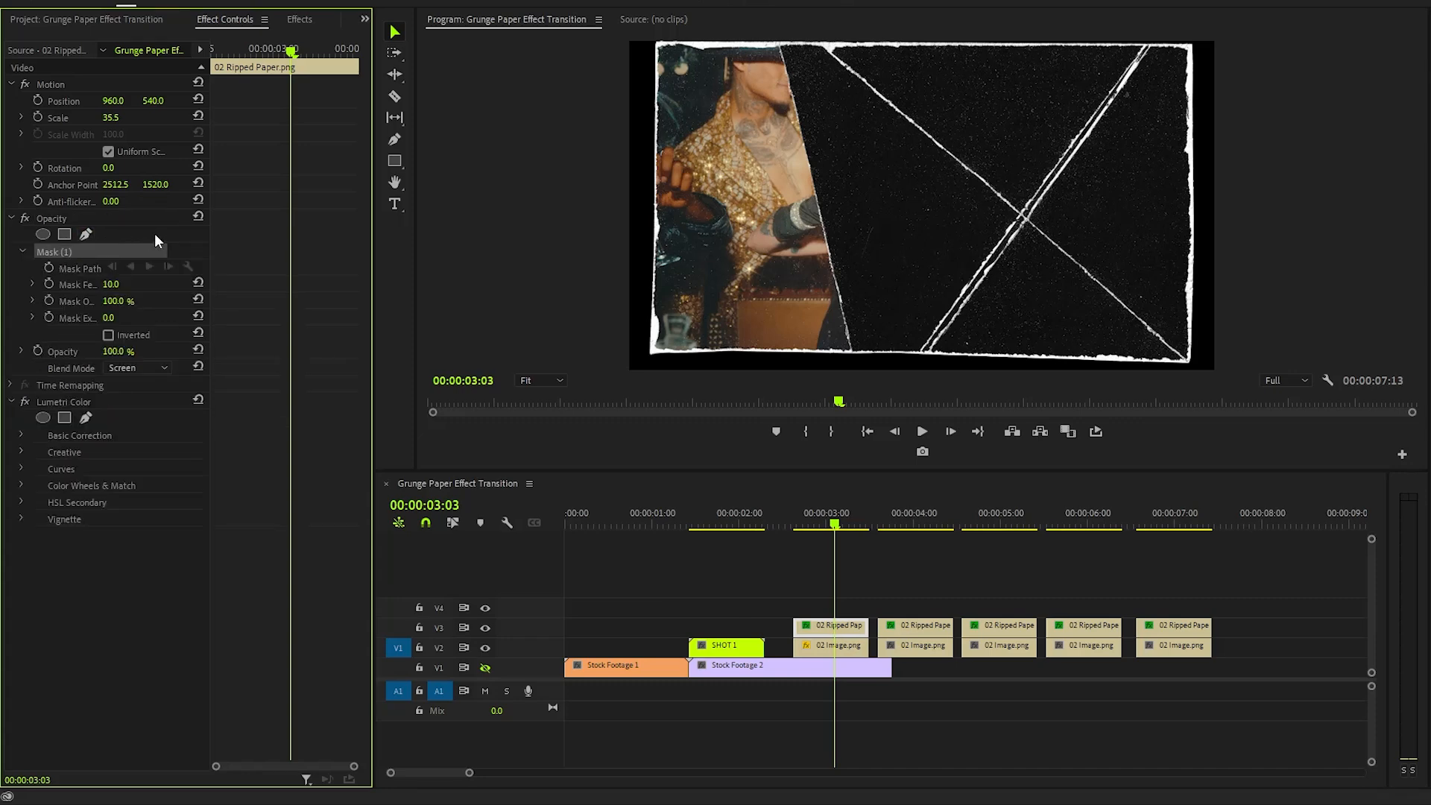
click(540, 380)
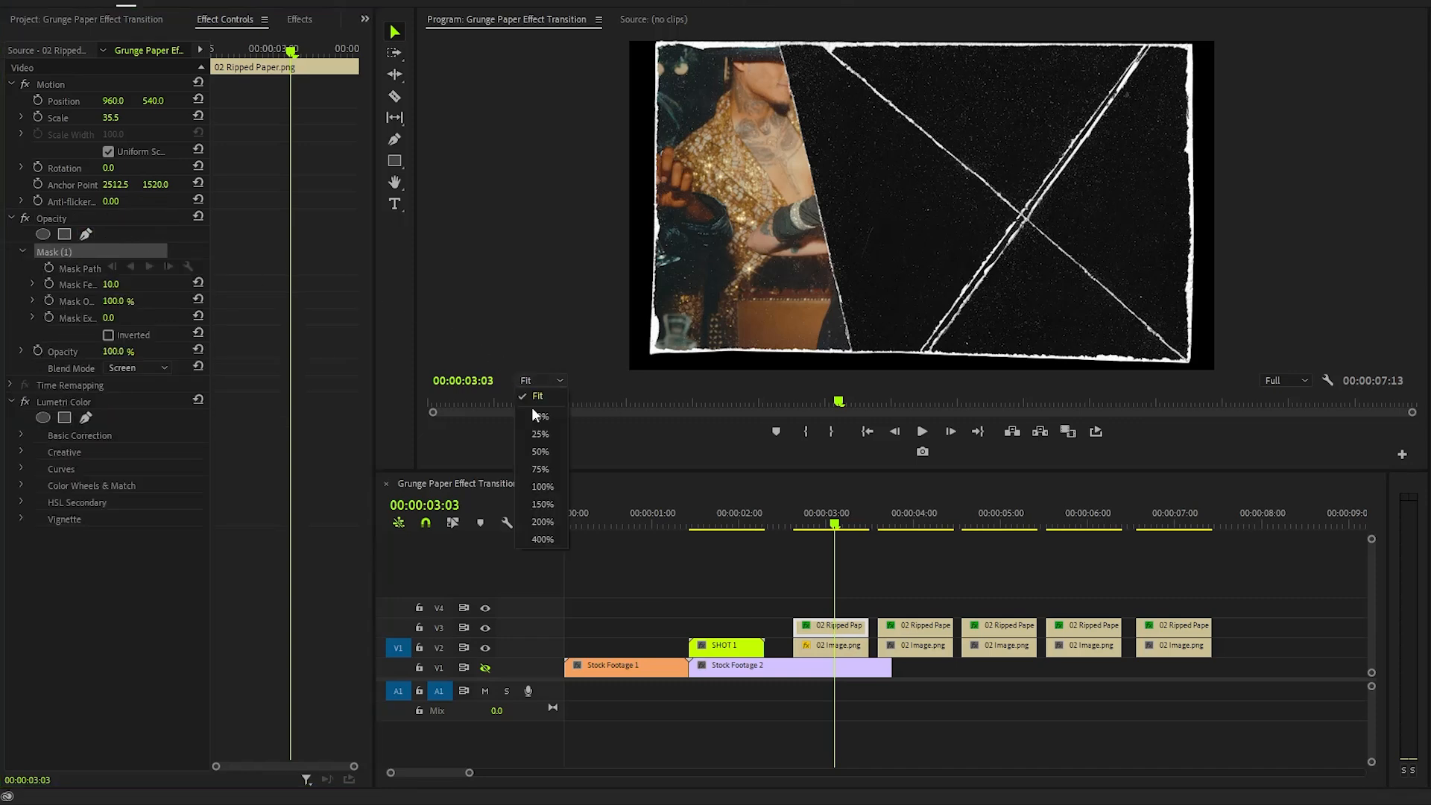
click(540, 489)
drag(726, 368, 558, 365)
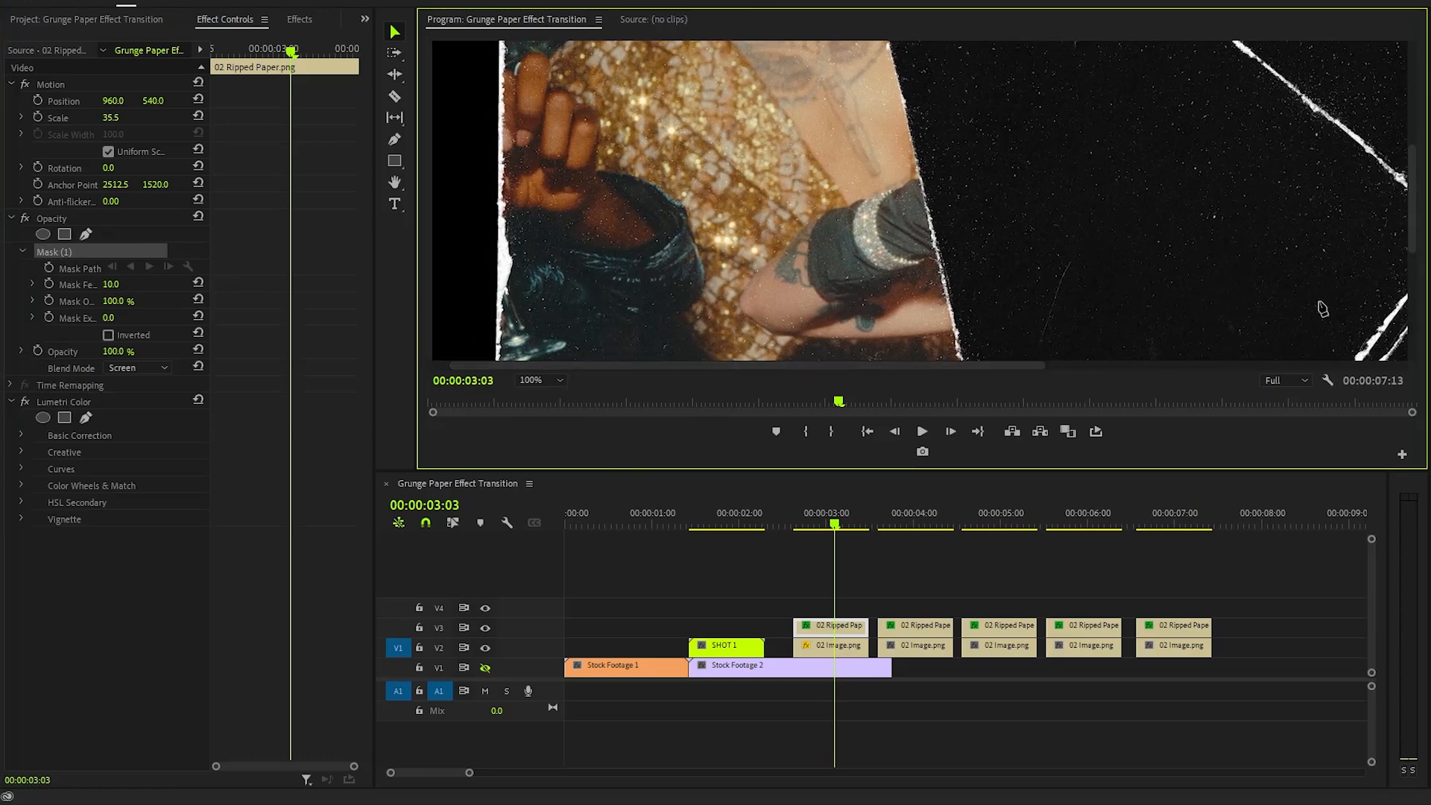
drag(1418, 219, 1422, 91)
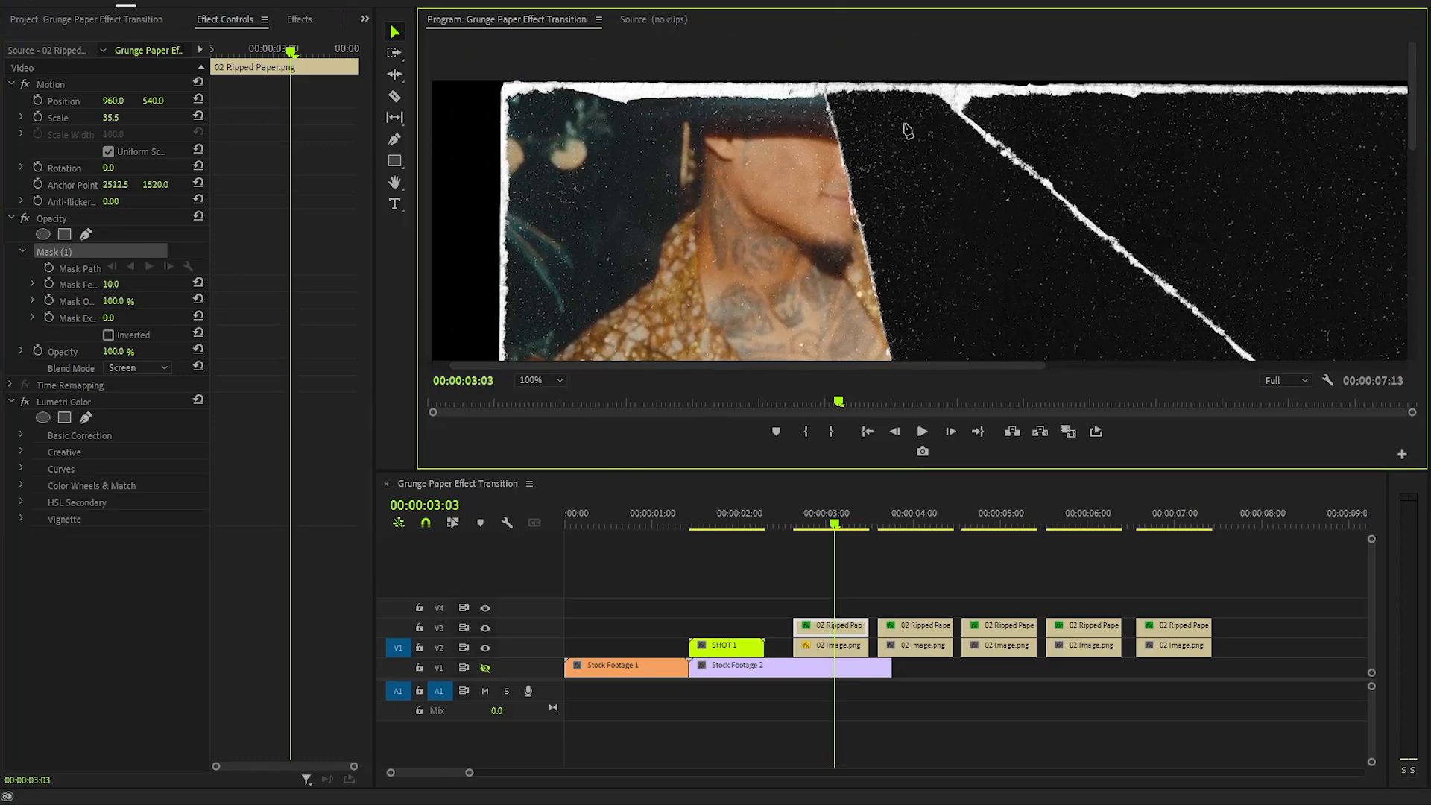
click(756, 79)
click(822, 80)
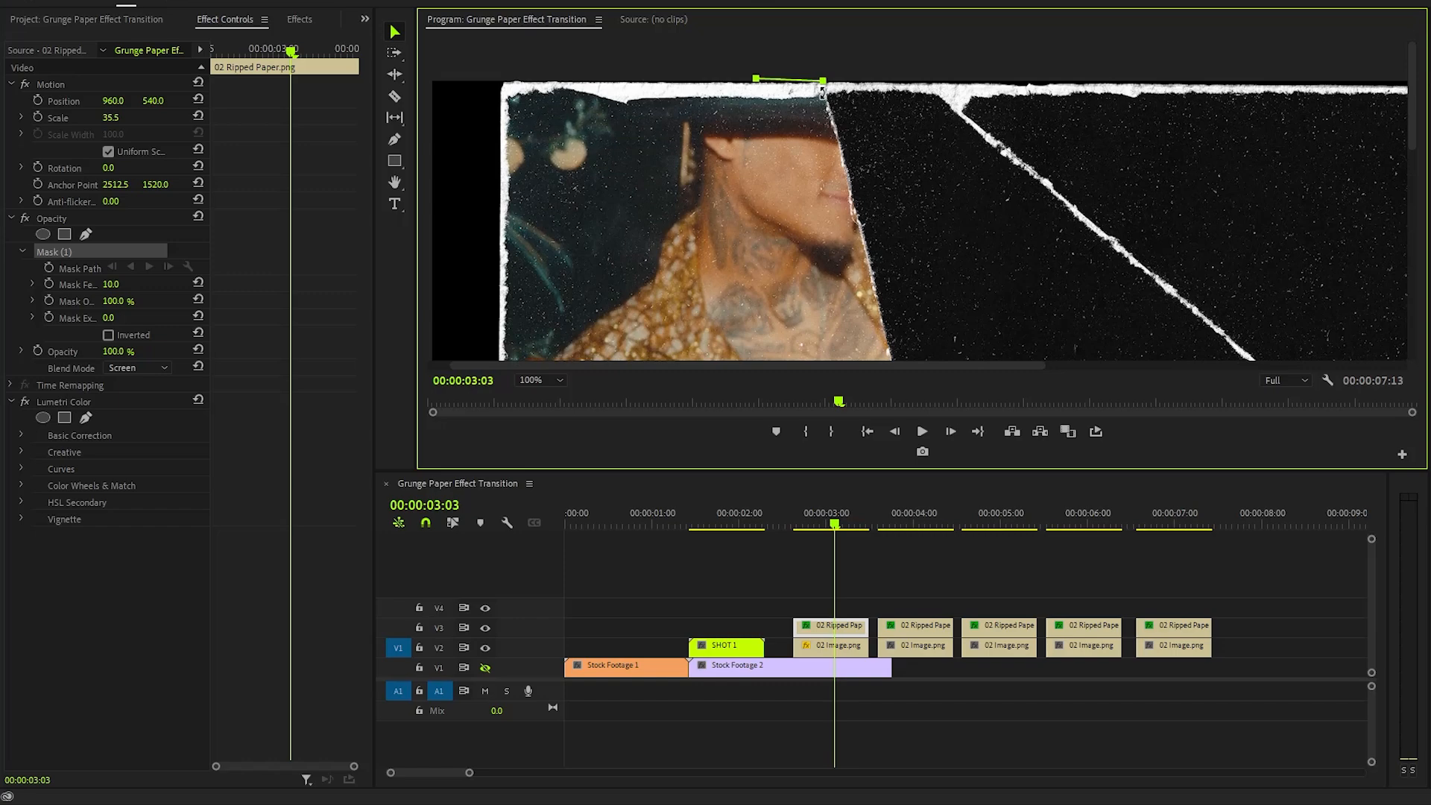
click(836, 133)
click(846, 167)
click(858, 213)
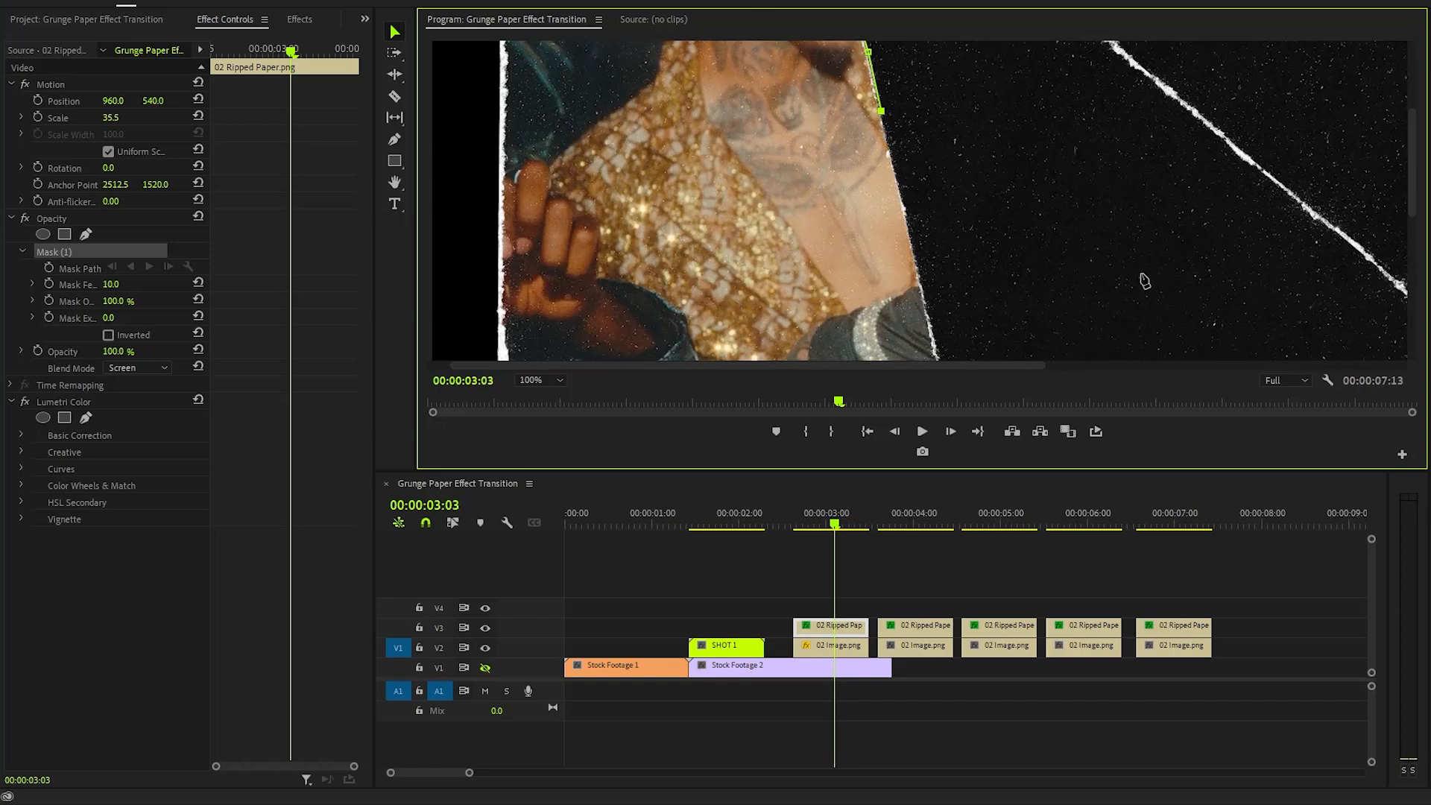
- Continue the mask points down the diagonal tear and back along the bottom edge, closing it at the top-left corner
click(905, 209)
click(938, 344)
click(956, 196)
click(970, 251)
mouse_move(1412, 164)
mouse_down()
mouse_move(1411, 291)
mouse_move(1412, 95)
mouse_up()
click(984, 310)
click(989, 333)
click(1007, 287)
click(1015, 328)
click(914, 340)
click(479, 337)
click(493, 71)
click(707, 64)
click(755, 79)
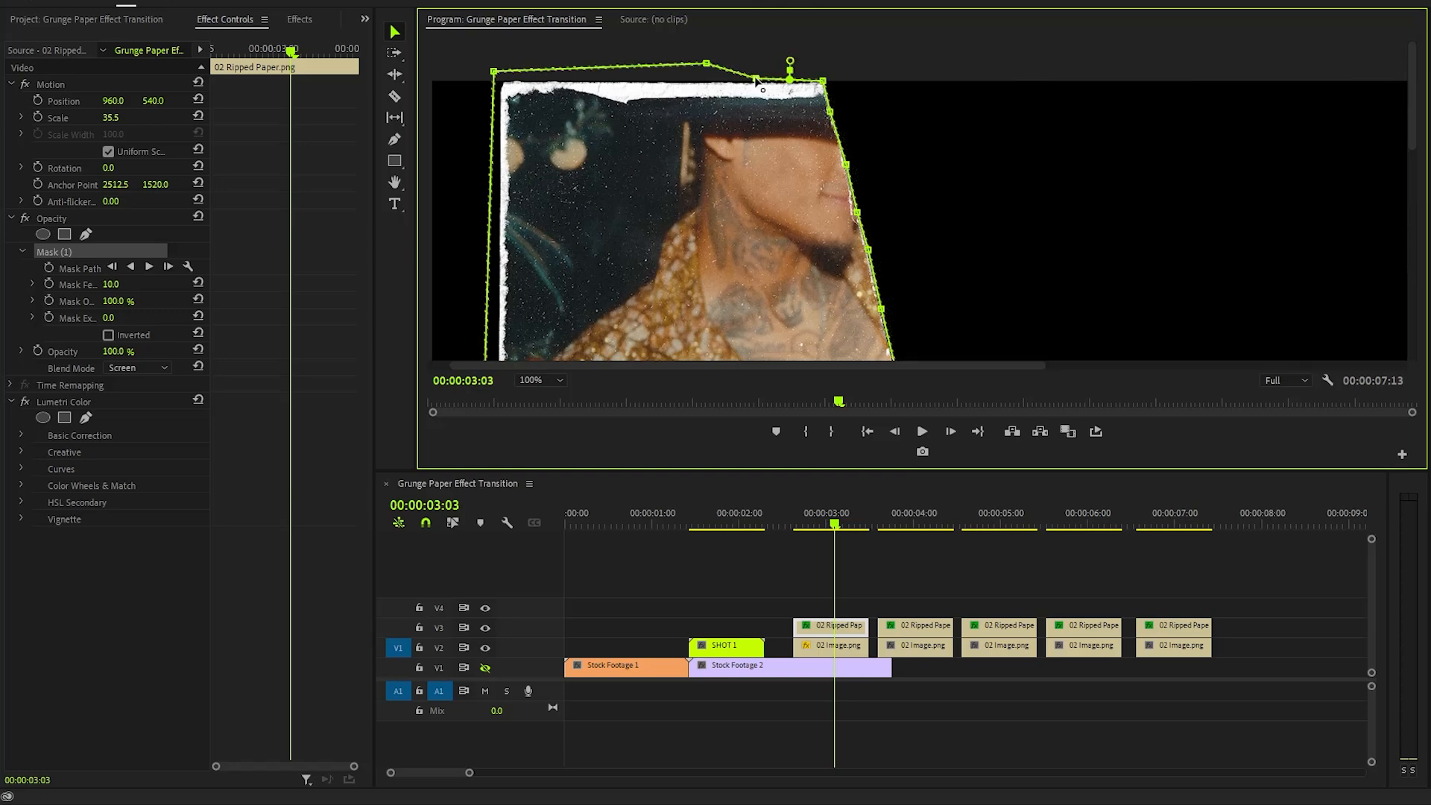
- Return the view to Fit and set the 02 Ripped Paper.png mask feather to 0
click(535, 380)
click(539, 389)
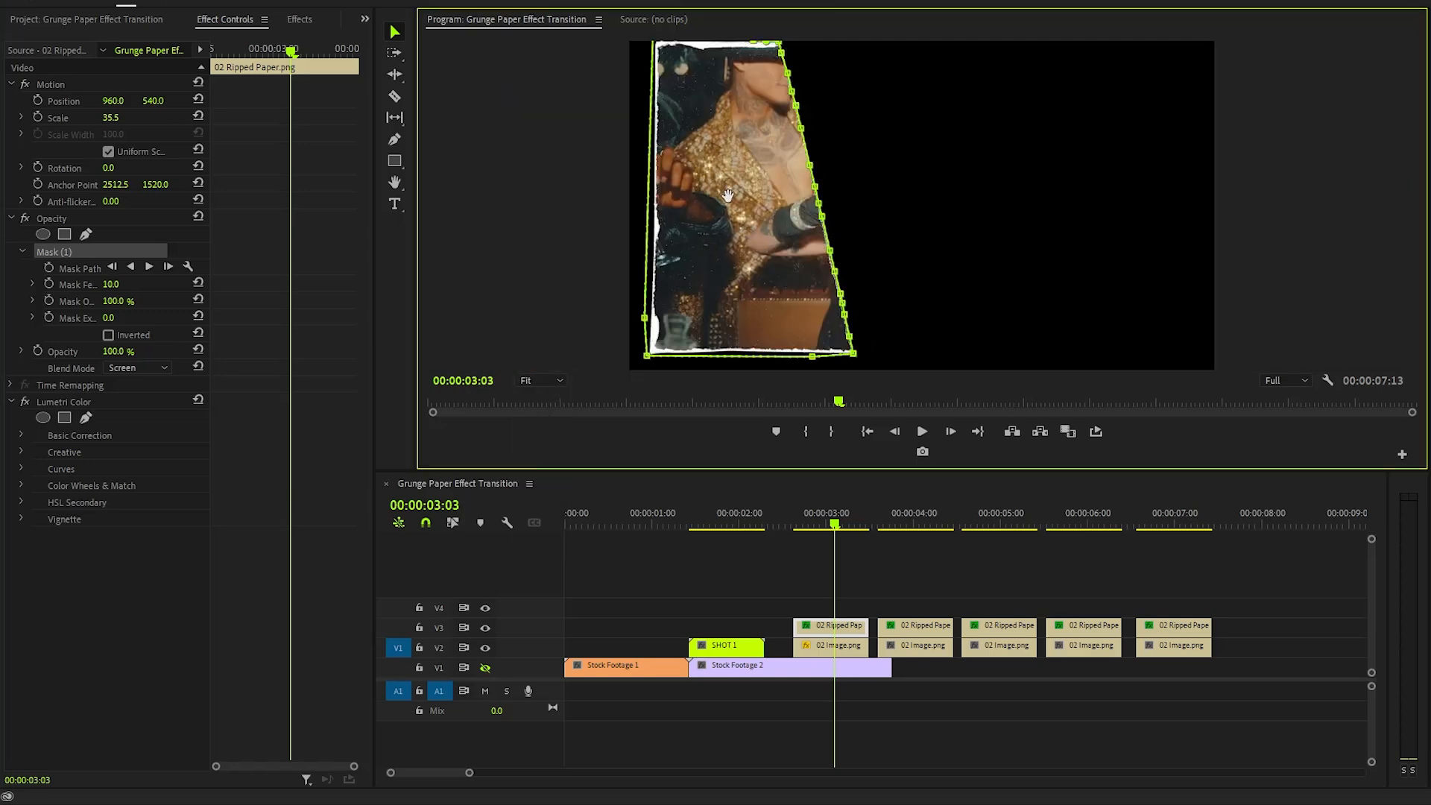
click(133, 301)
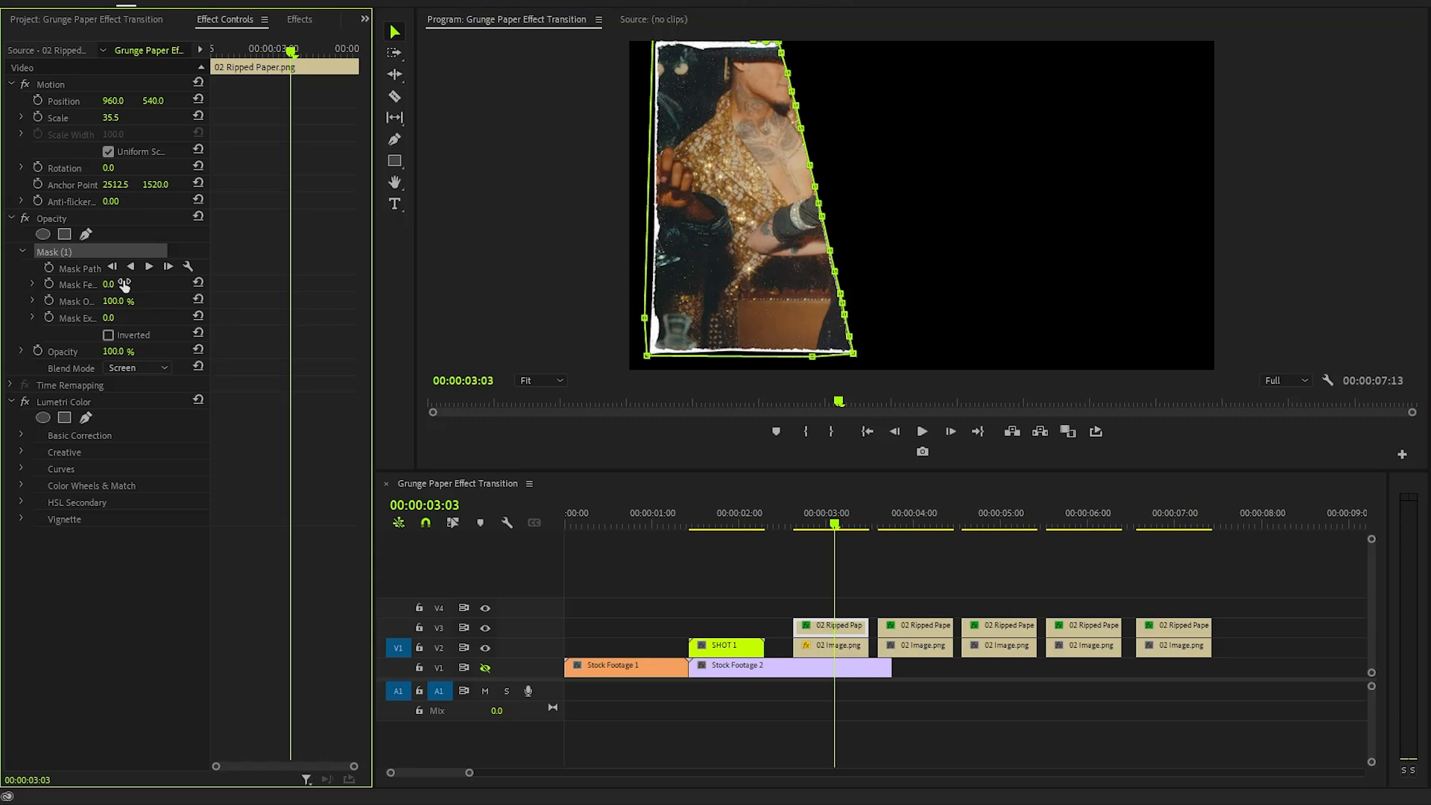
click(125, 574)
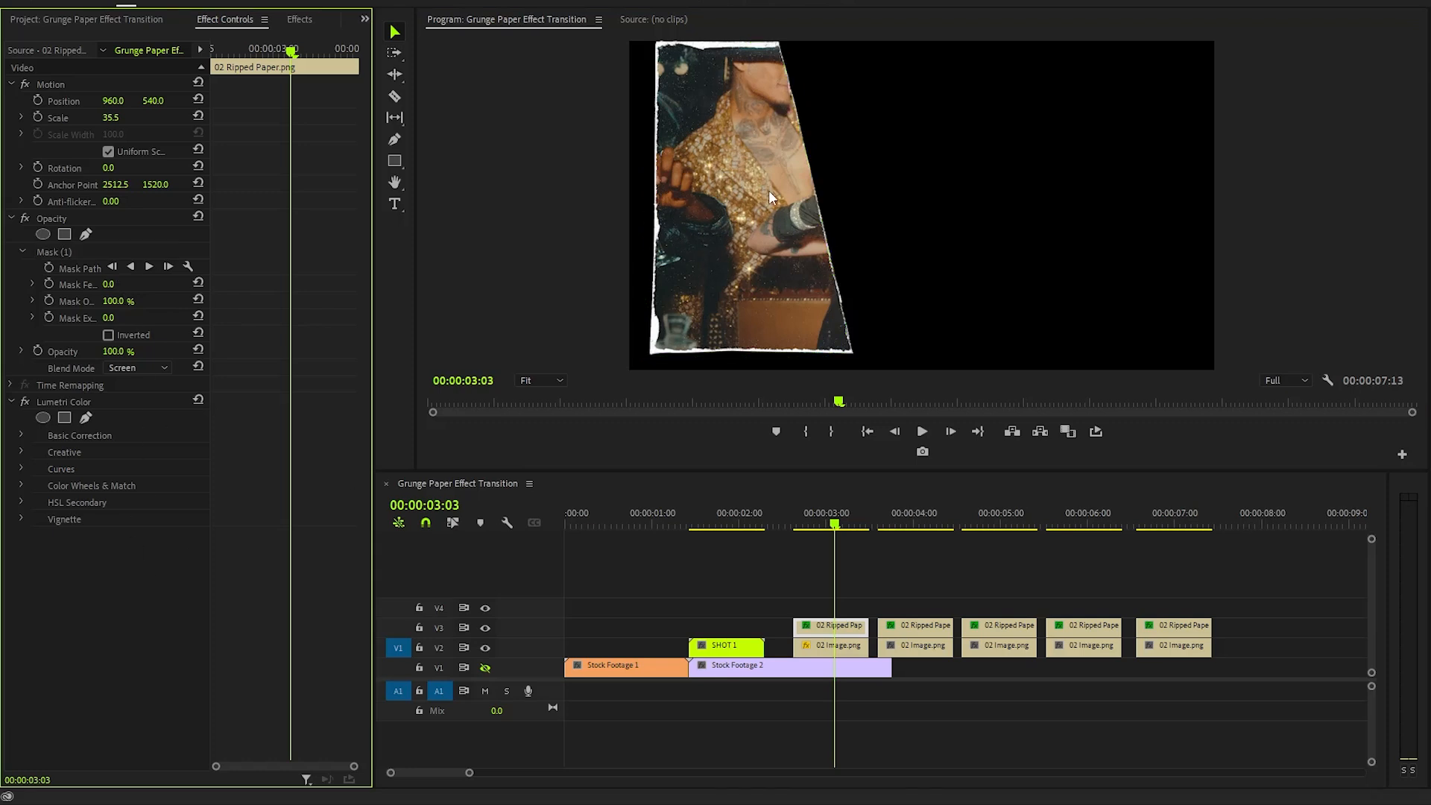
- Nest the 02 Ripped Paper.png and 02 Image.png clips into a nested sequence named SHOT 2
click(825, 596)
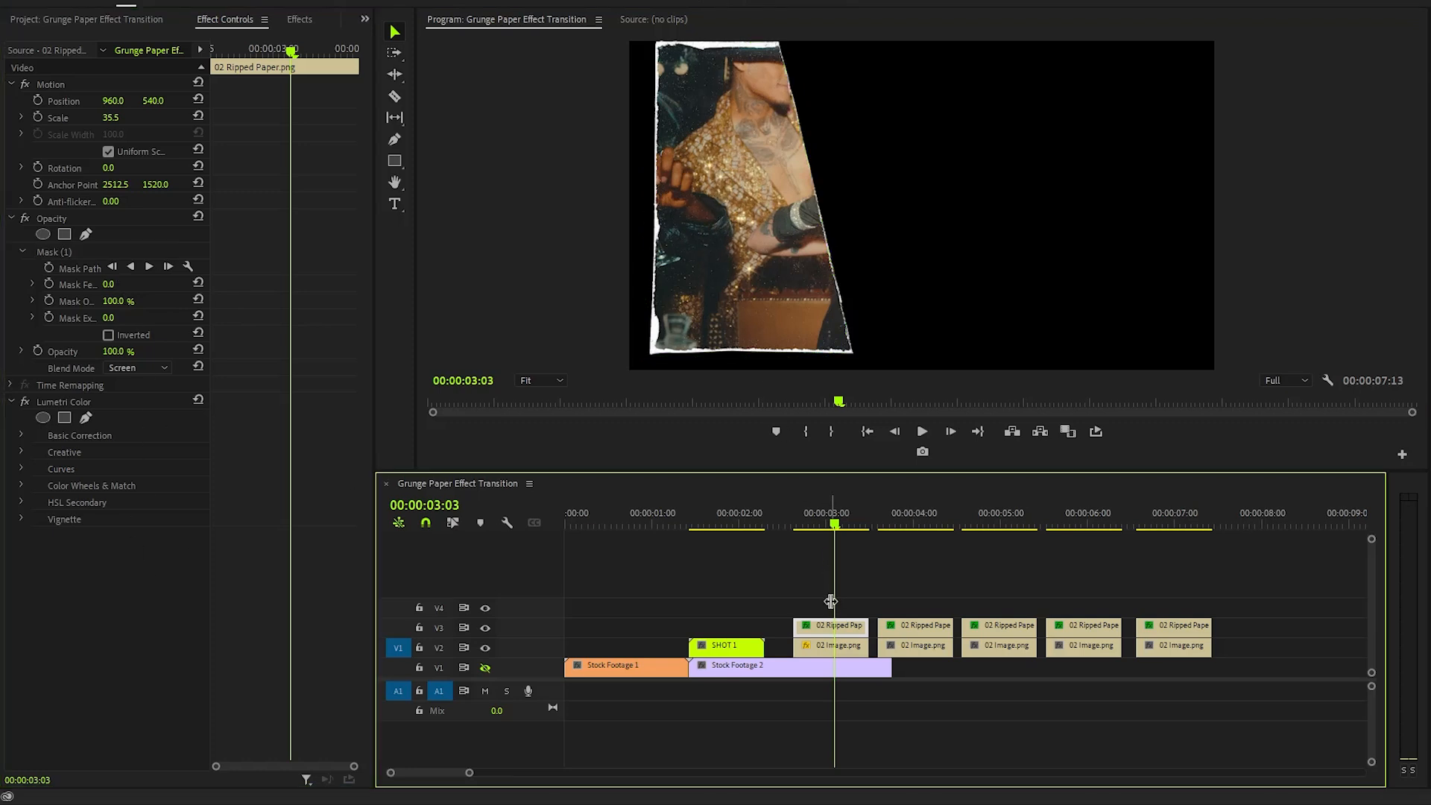
key(shift+Left)
drag(846, 605, 848, 641)
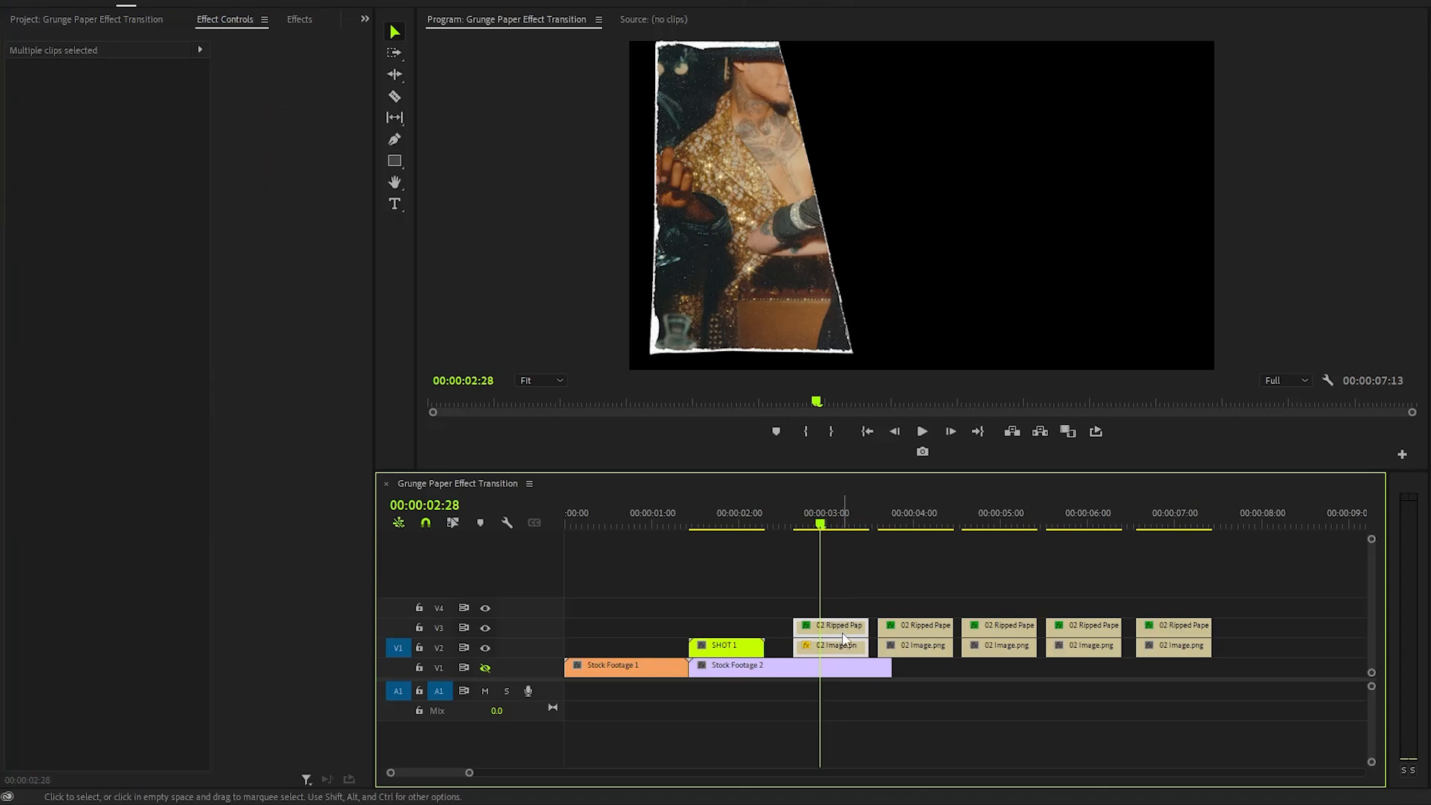
right_click(848, 631)
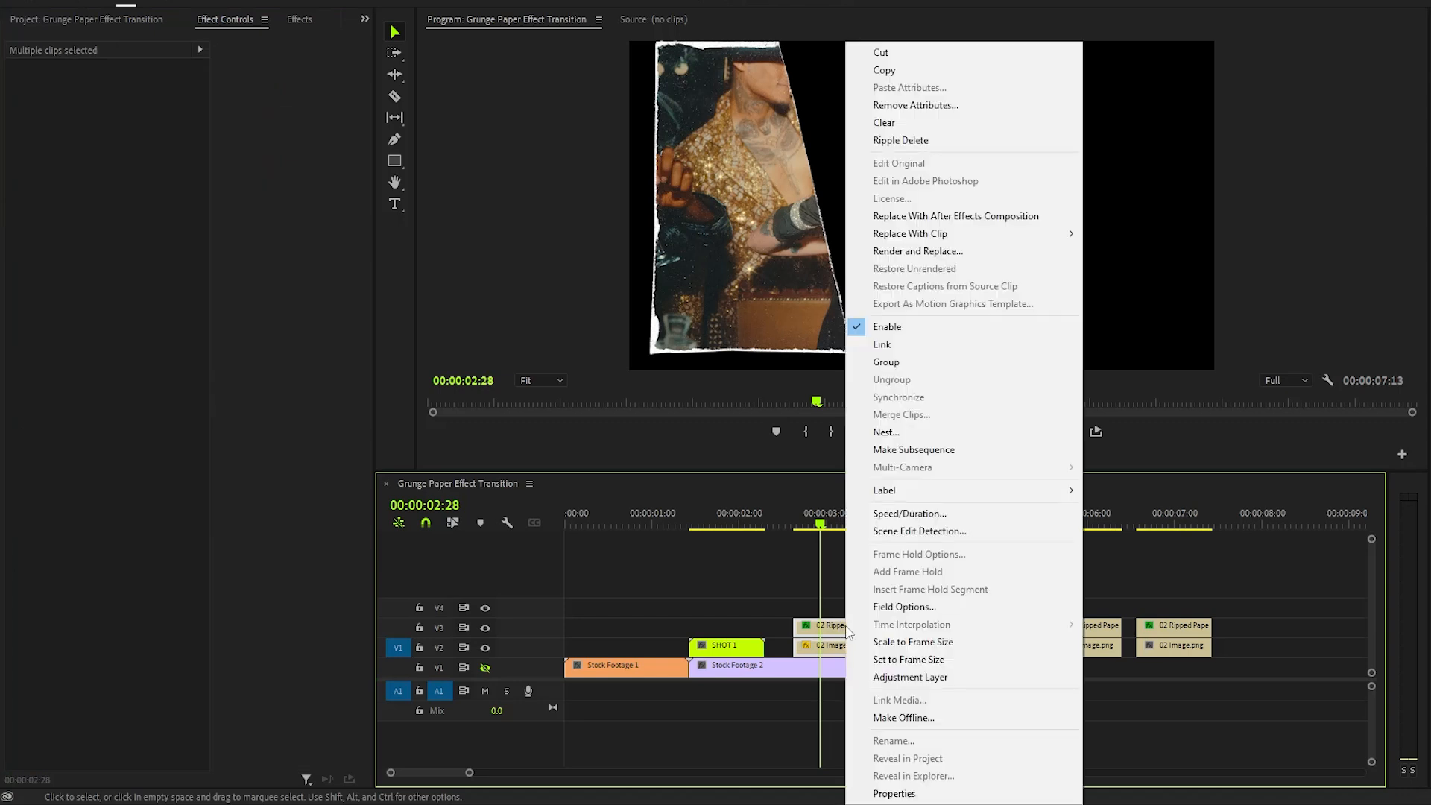
click(887, 432)
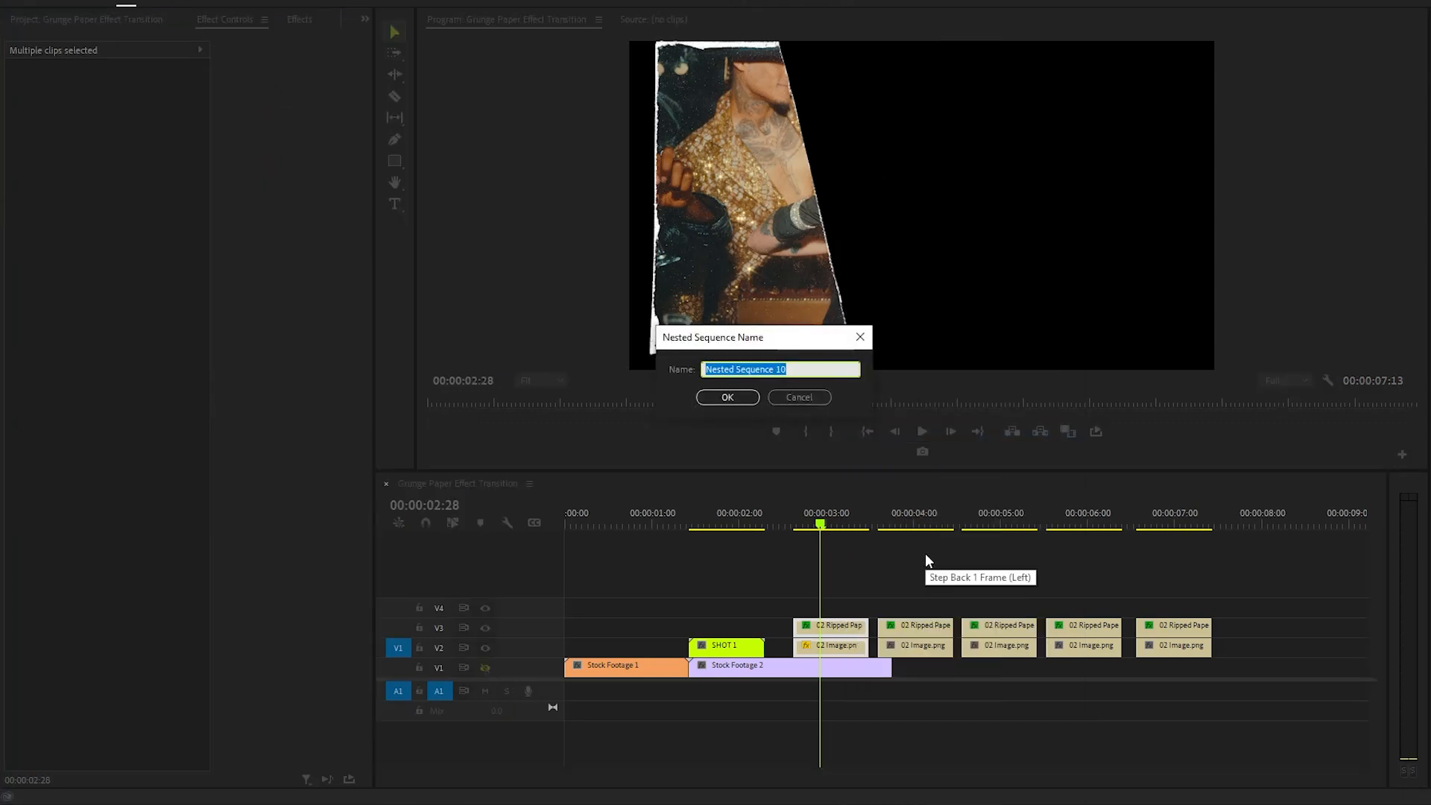
text(SHOT 2)
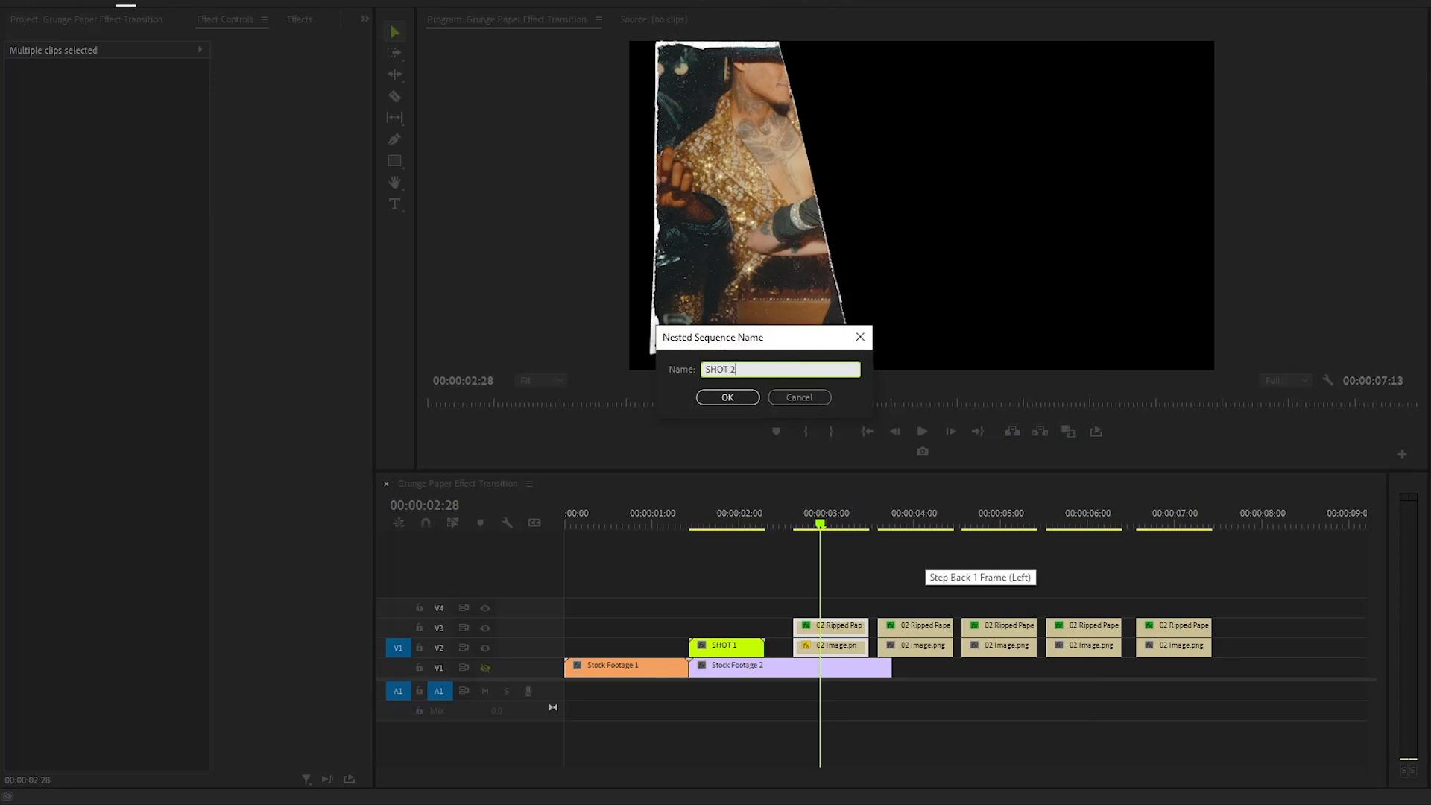
click(727, 397)
- Scrub through the SHOT 3 to SHOT 6 nested clips to review their masked images
click(890, 597)
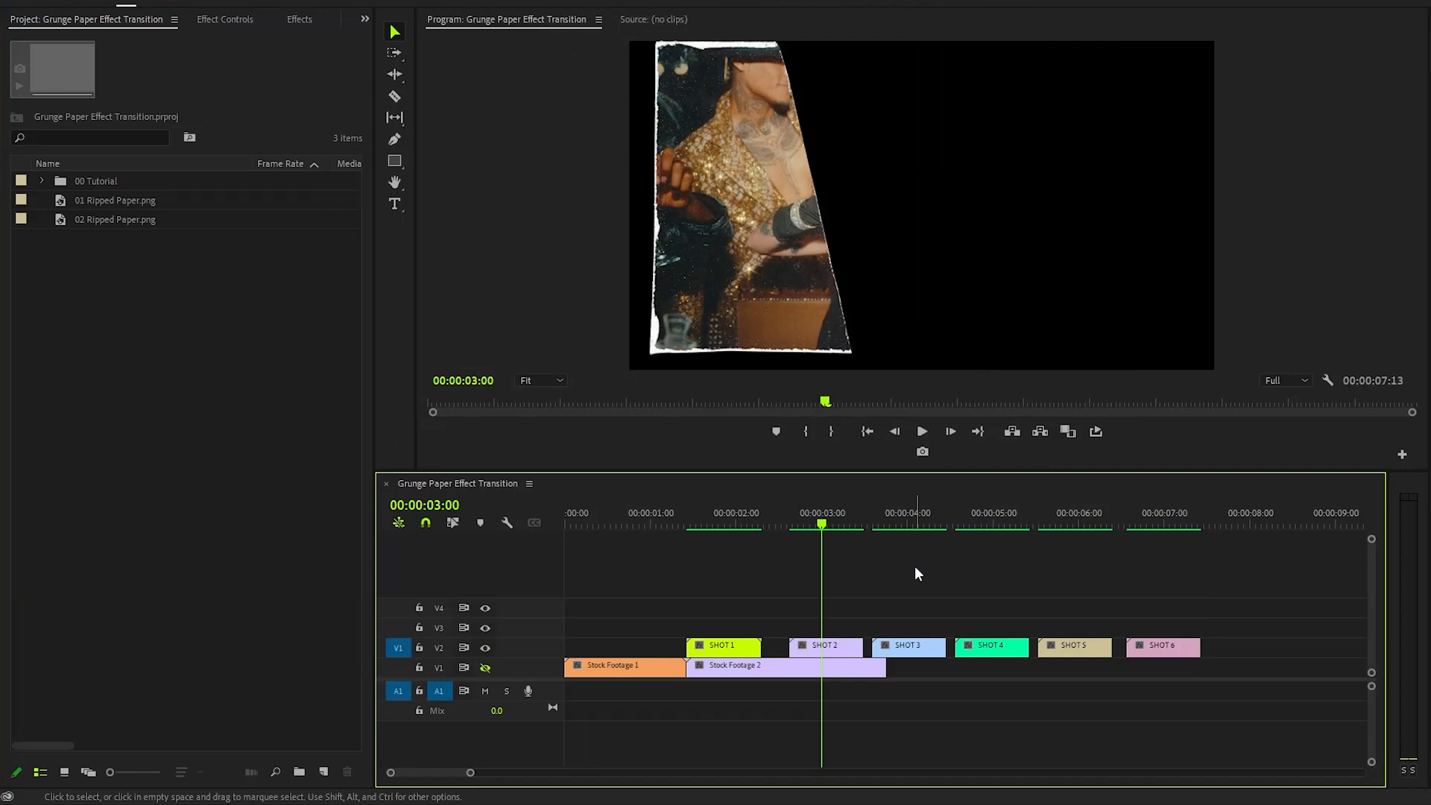
click(907, 525)
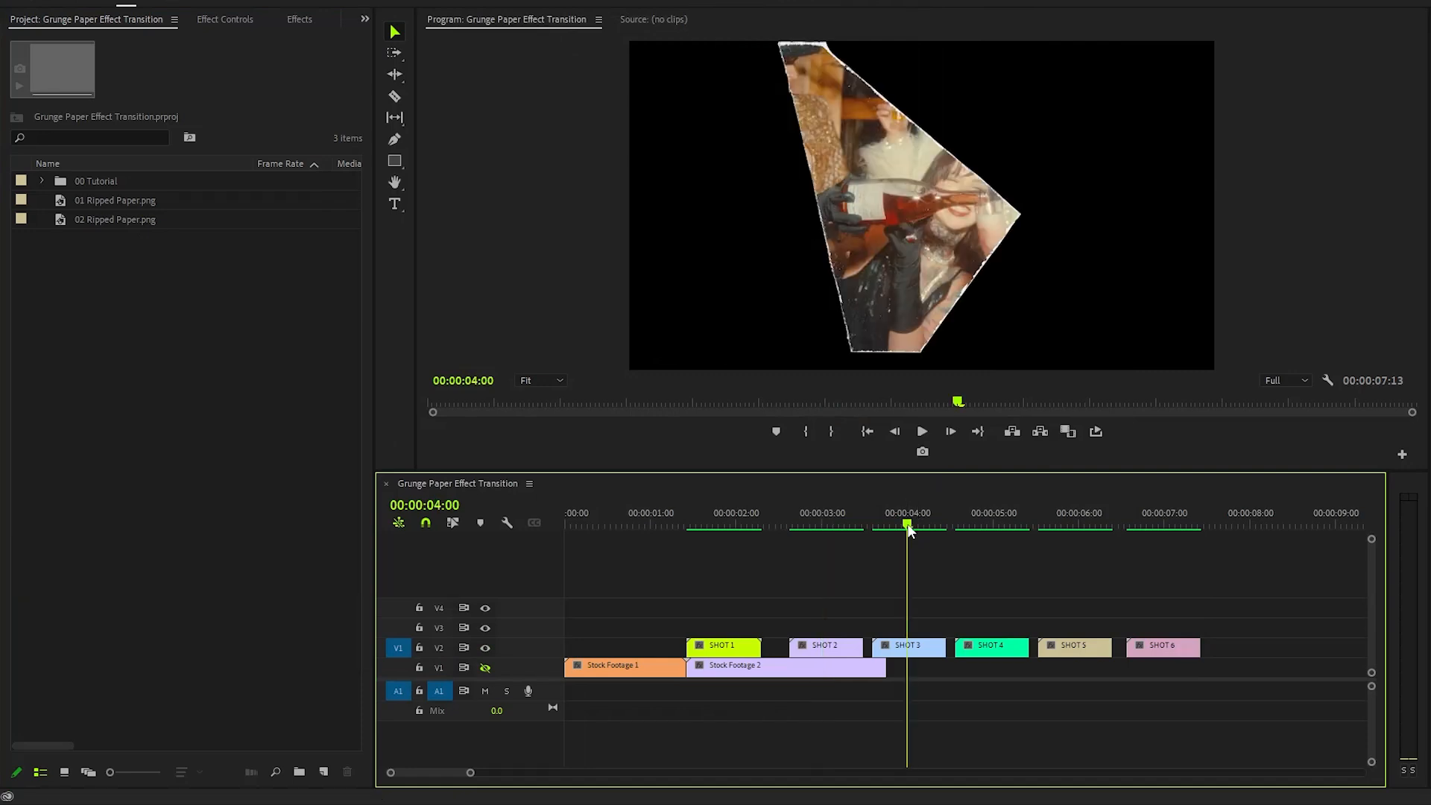
click(993, 525)
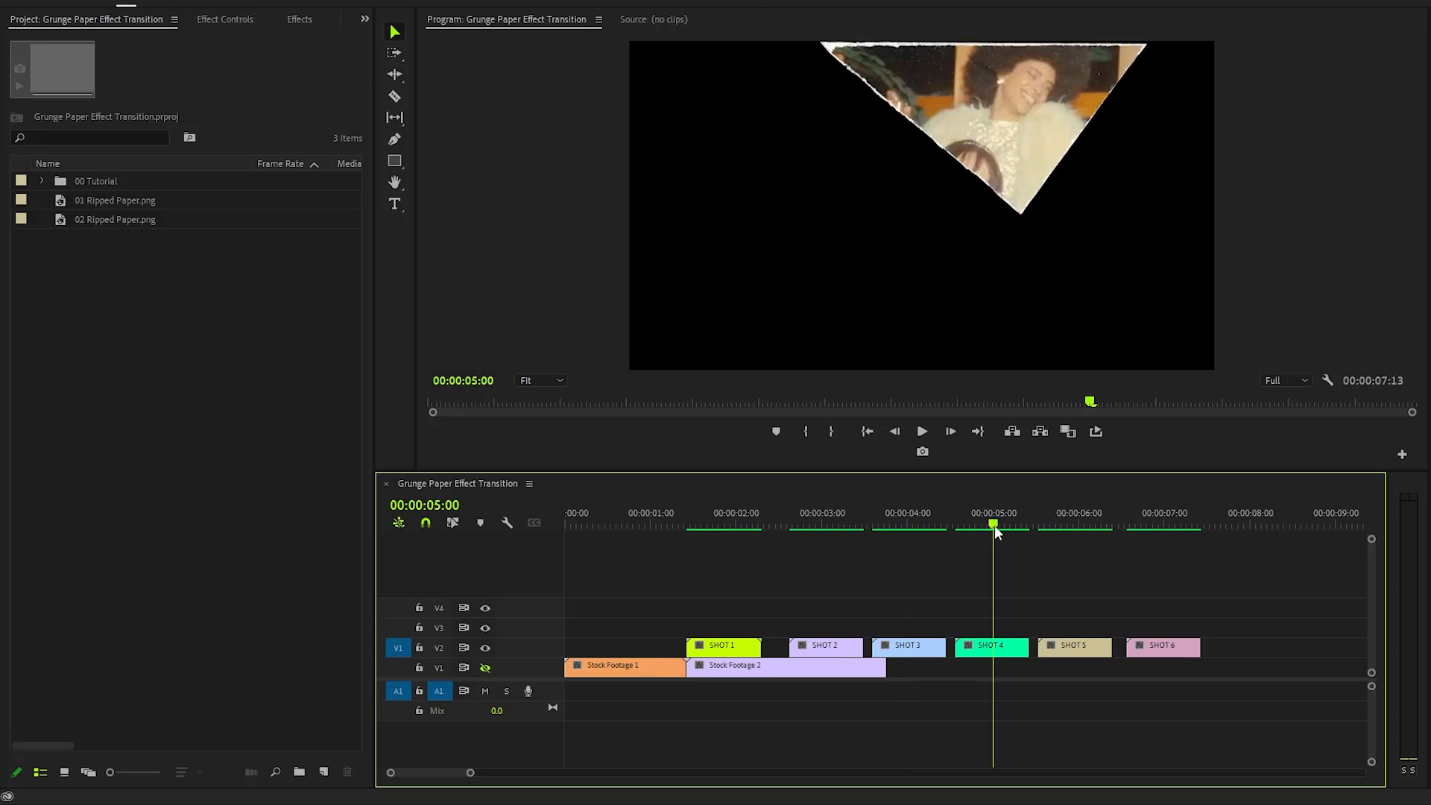
click(1088, 526)
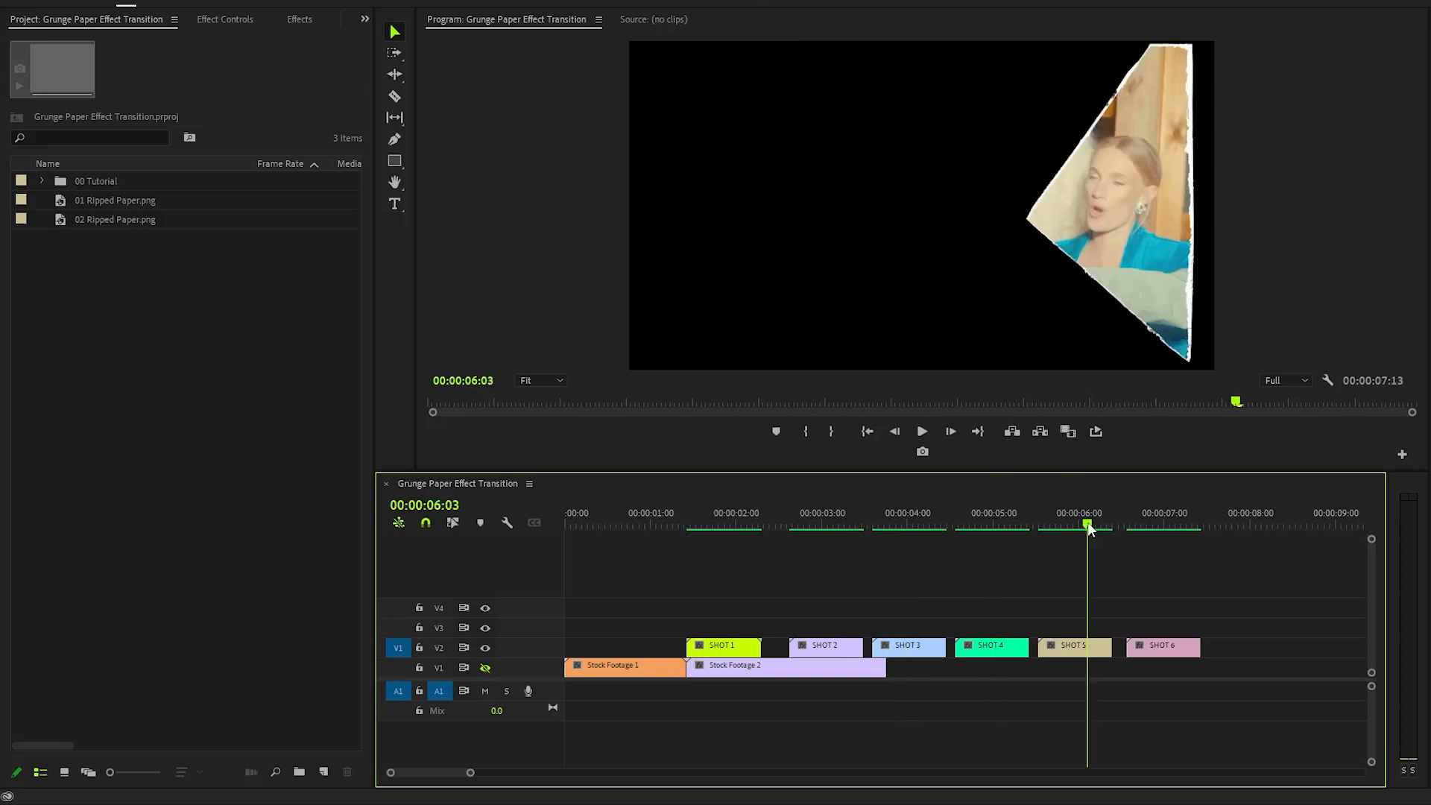
click(1156, 527)
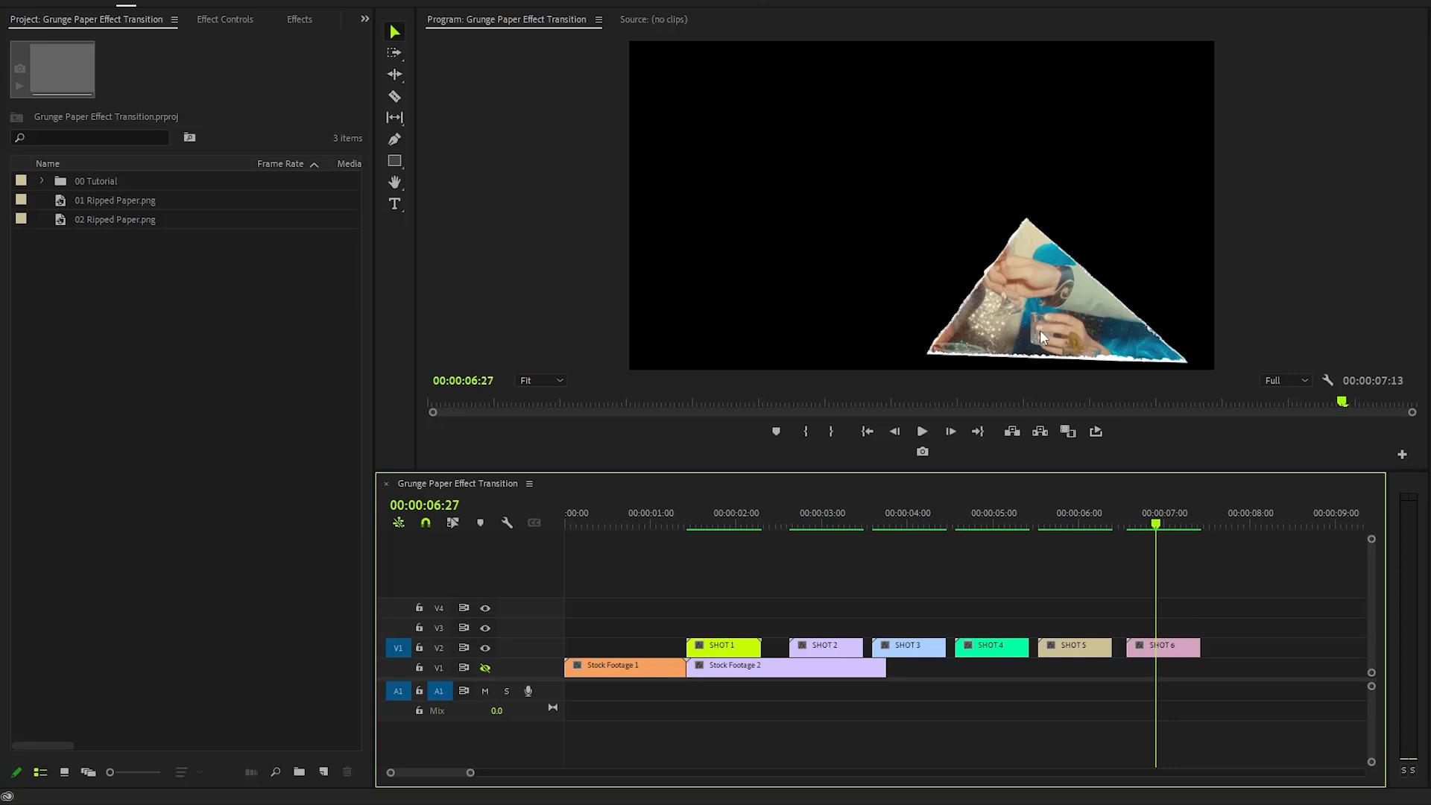
- Stack SHOT 2 on the track above SHOT 1, starting three frames after SHOT 1 begins
drag(713, 525, 689, 535)
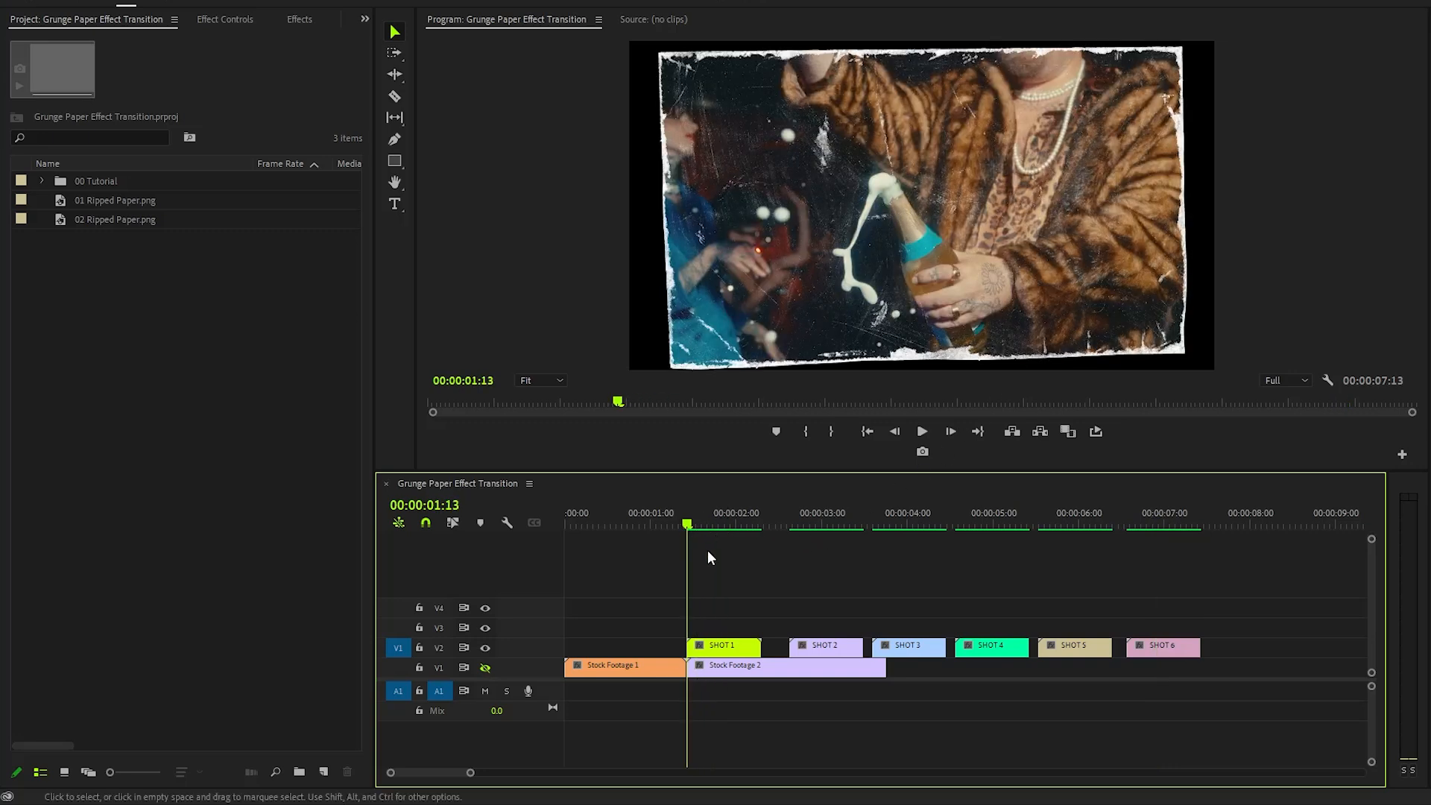
drag(470, 773, 440, 775)
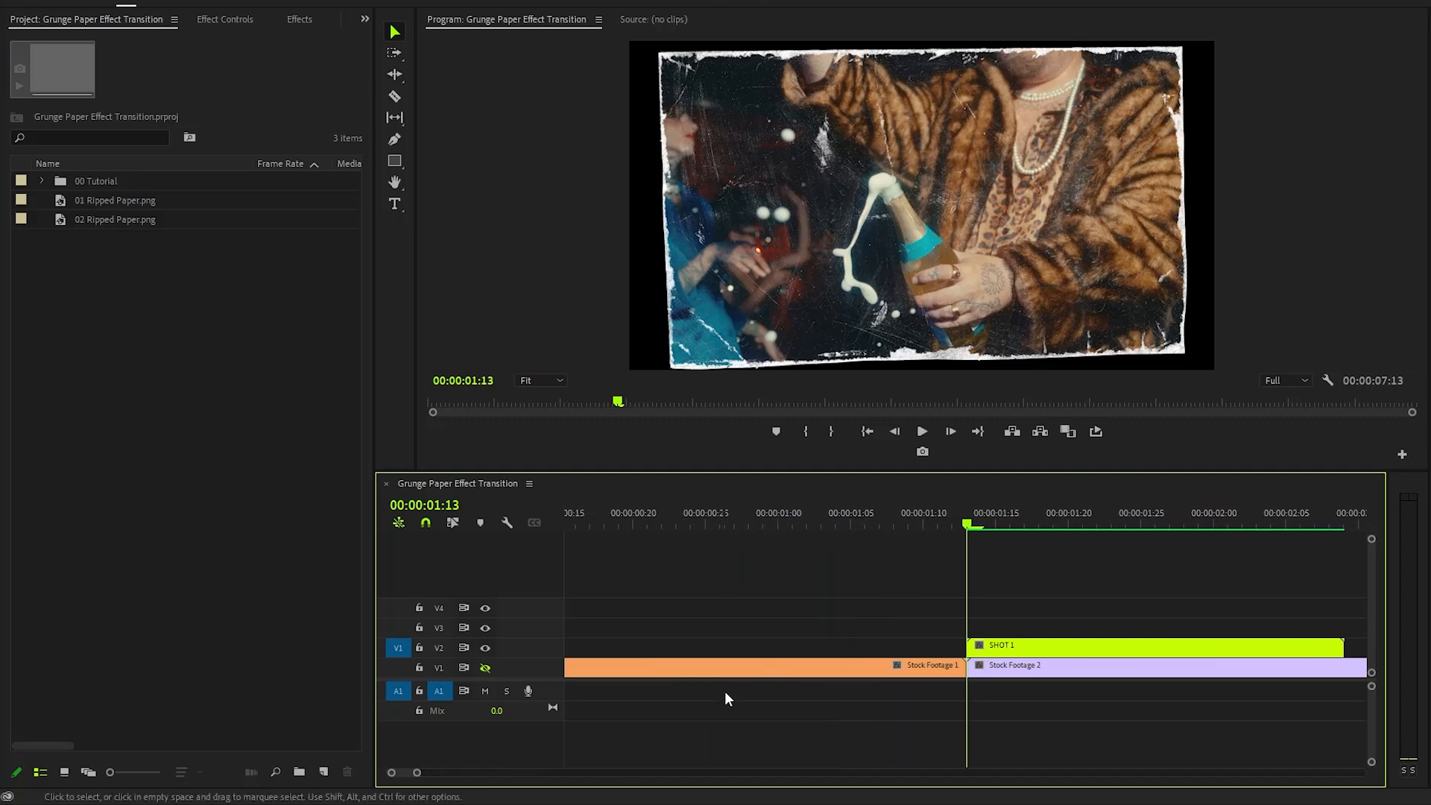
scroll(763, 753, down, 16)
scroll(765, 753, up, 1)
key(Right)
key(Right)
key(Right)
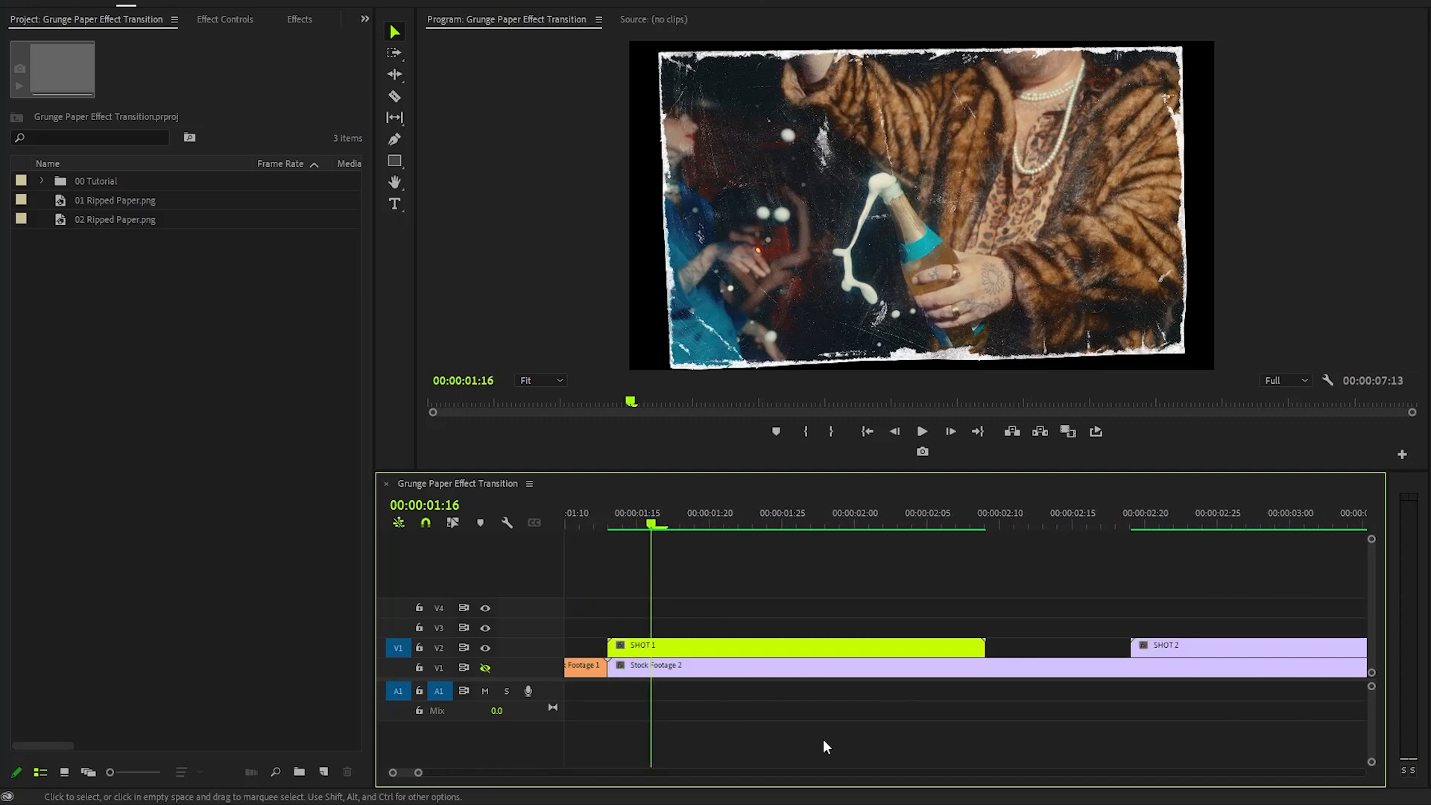
drag(1175, 645, 708, 621)
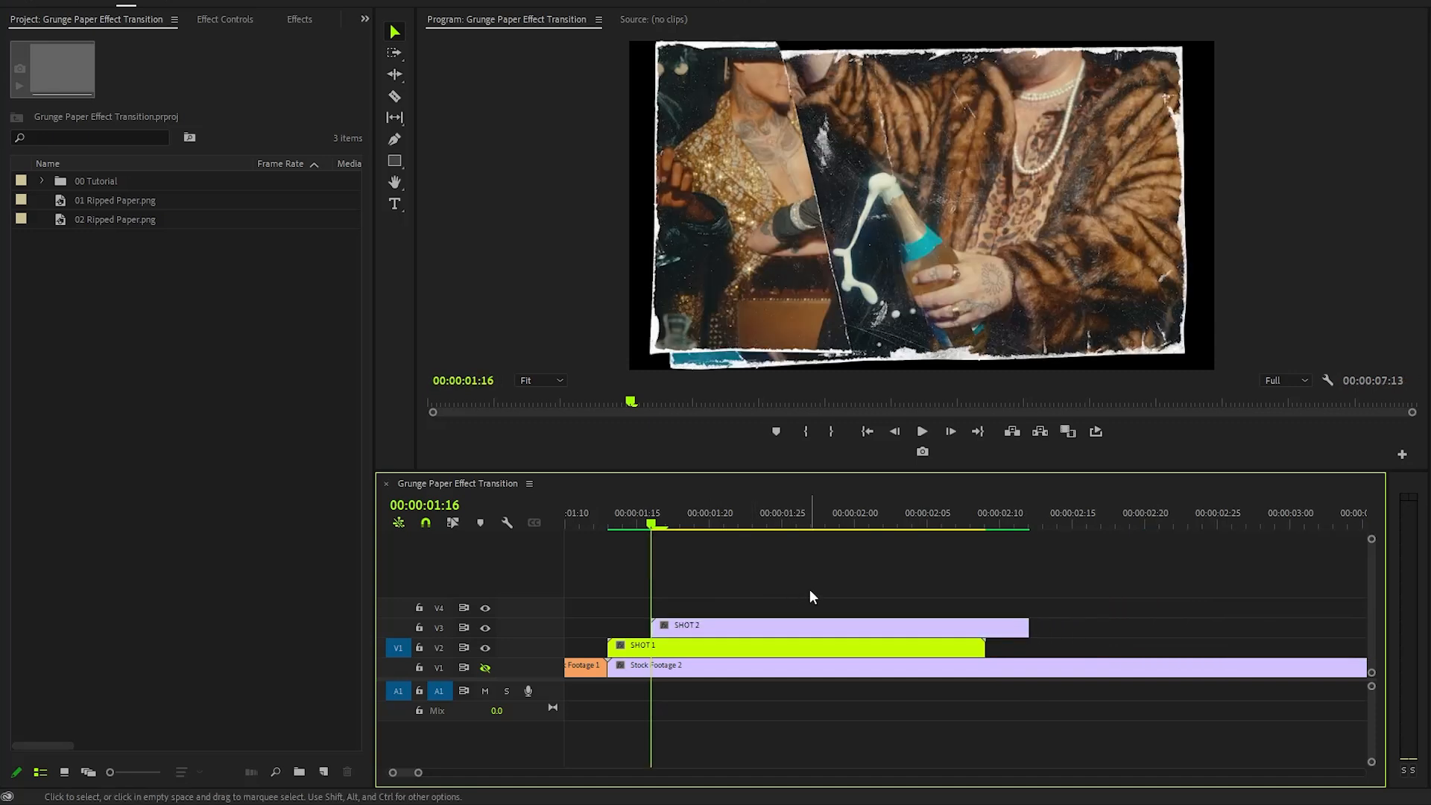
- Stack SHOT 3 on the next track up, starting three frames after SHOT 2
key(Right)
key(Right)
key(Right)
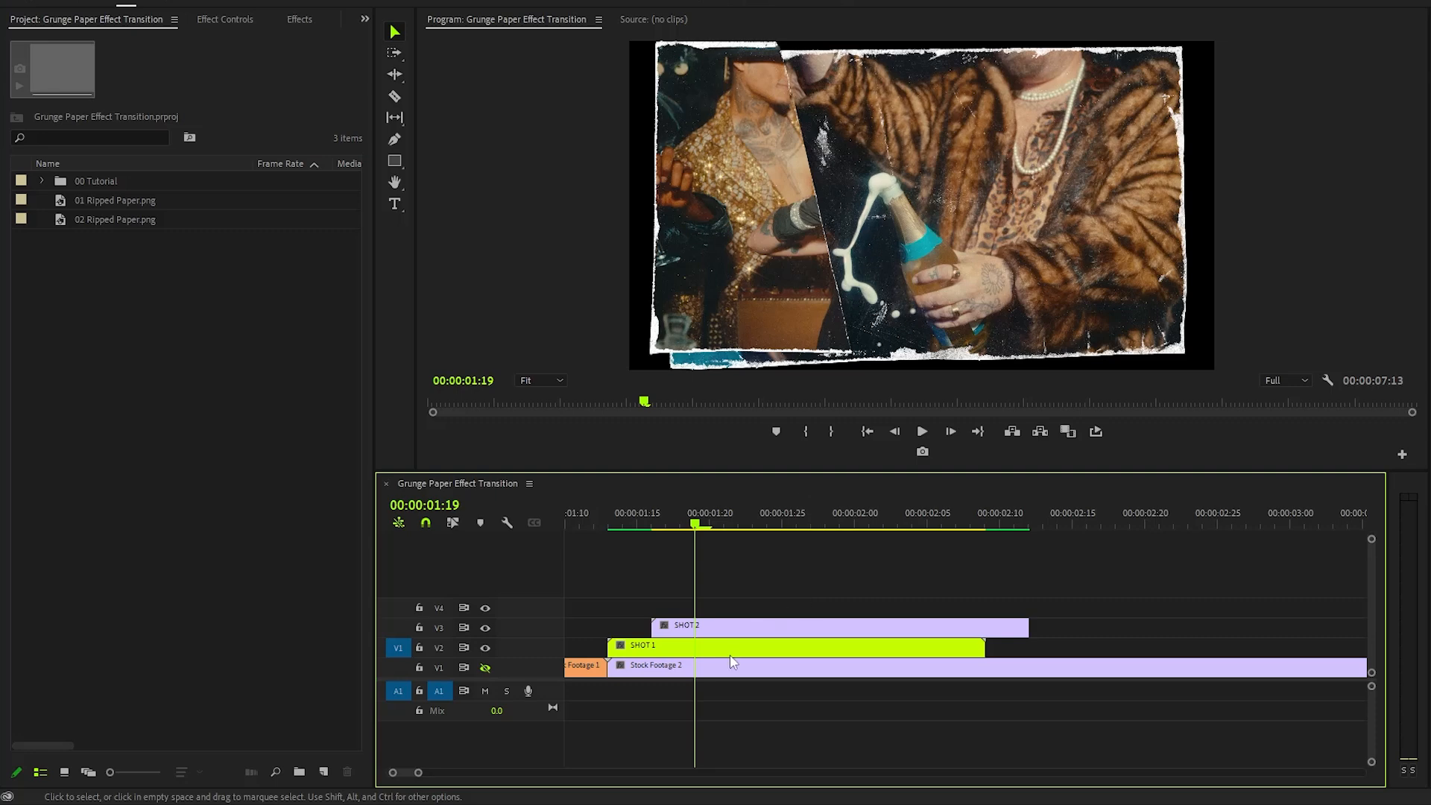
drag(418, 772, 437, 775)
scroll(937, 735, down, 5)
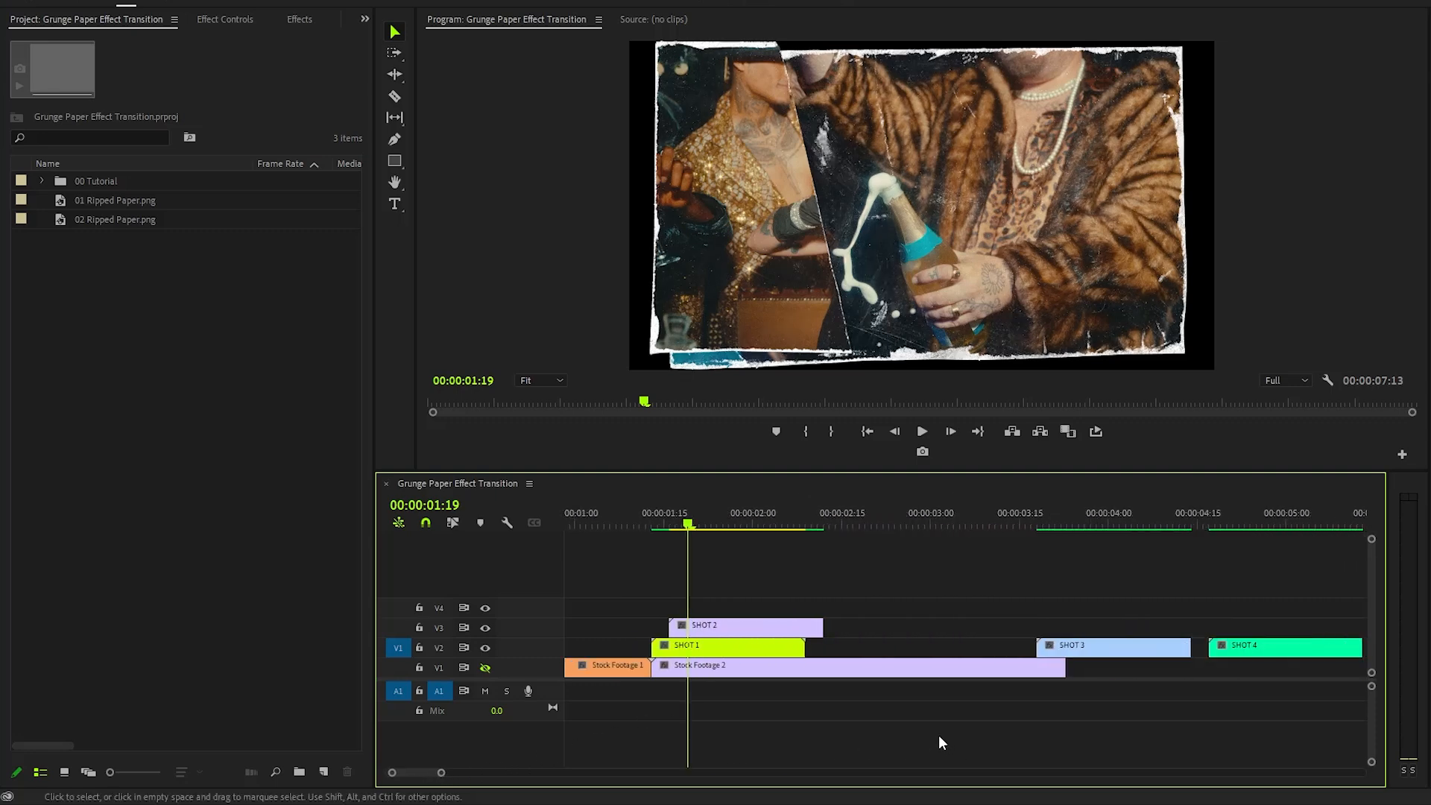
scroll(925, 742, up, 1)
drag(1046, 648, 697, 608)
- Stack SHOT 4 on the next track up, starting three frames after SHOT 3
key(Right)
key(Right)
key(Right)
drag(1171, 645, 668, 588)
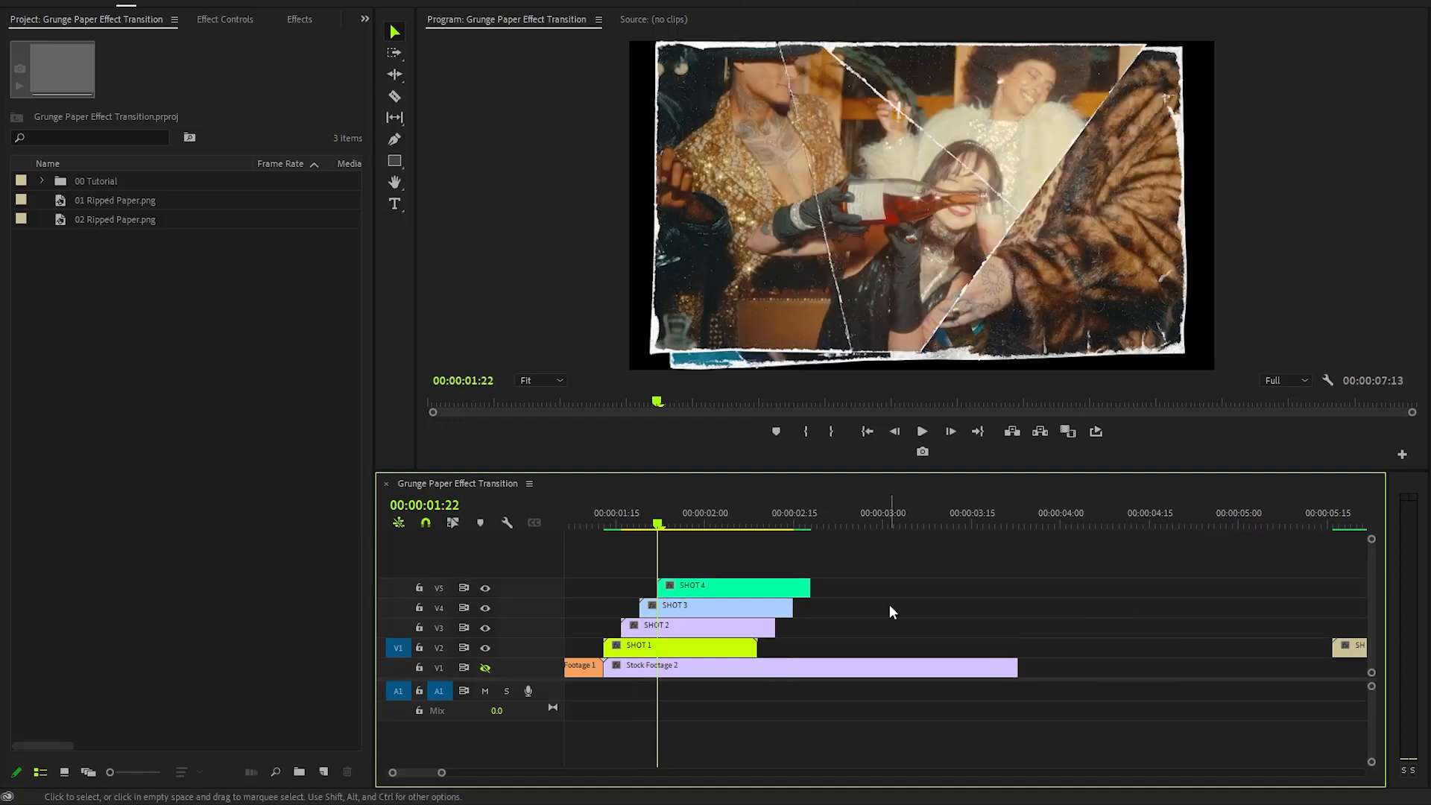
- Stack SHOT 5 on the next track up, starting three frames after SHOT 4
key(Right)
key(Right)
key(Right)
drag(1345, 645, 687, 568)
- Stack SHOT 6 on the top track, starting three frames after SHOT 5
key(Right)
key(Right)
key(Right)
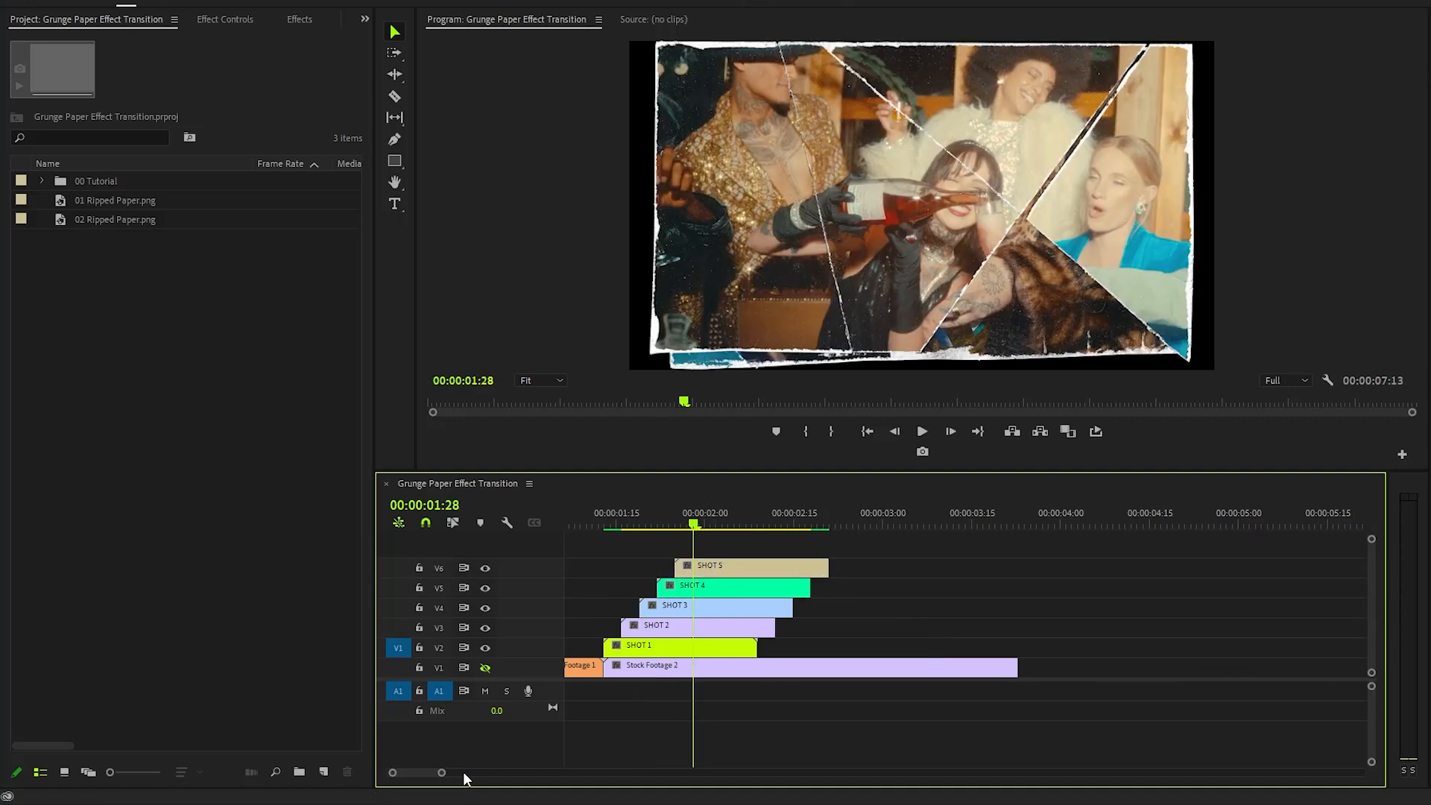
drag(441, 772, 462, 772)
drag(1257, 646, 818, 552)
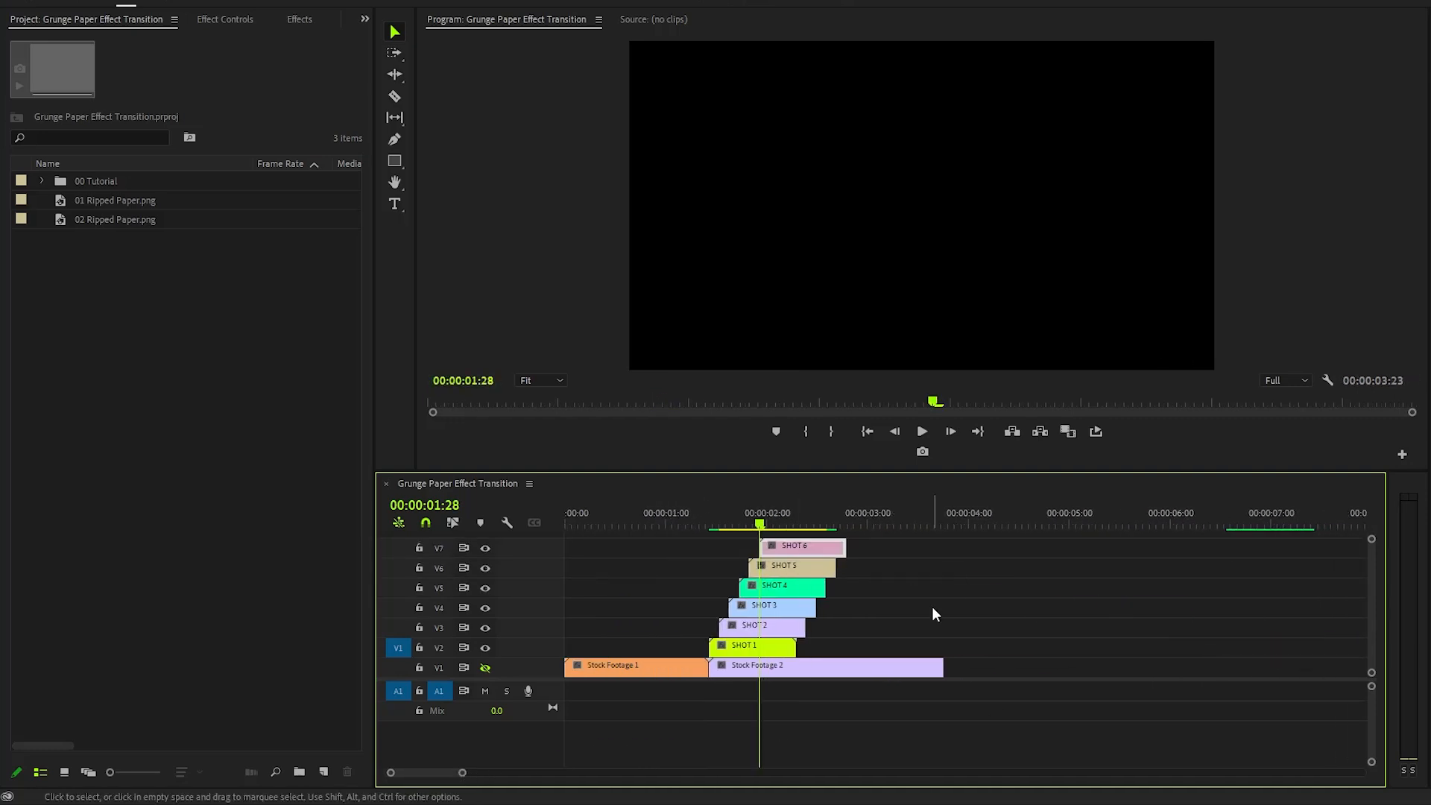
- Cut all six stacked shots at 00:00:02:04 and delete their tail ends so they finish together
drag(464, 772, 442, 772)
scroll(856, 719, down, 2)
scroll(854, 718, down, 1)
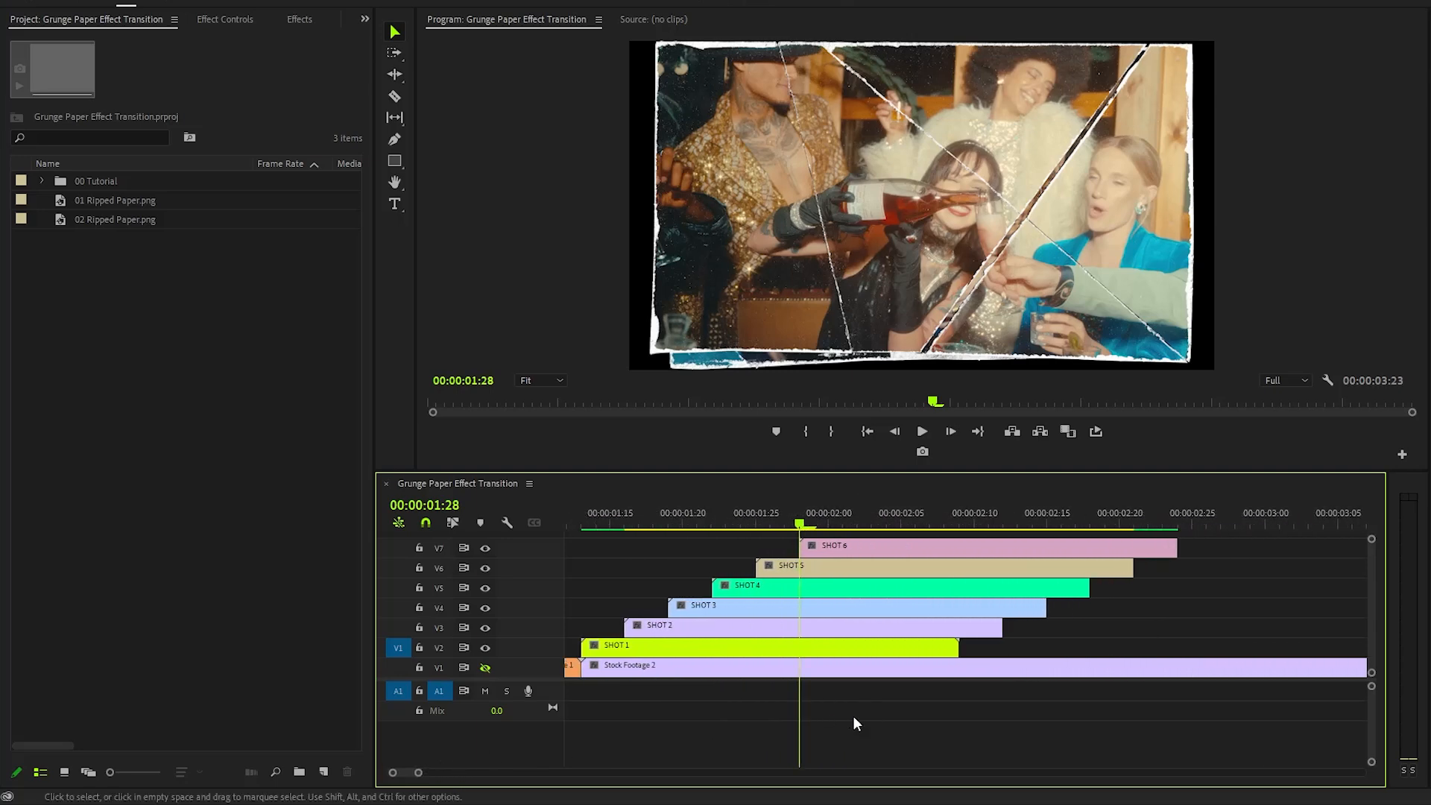
key(Right)
key(Right)
key(Right)
key(Right)
key(Right)
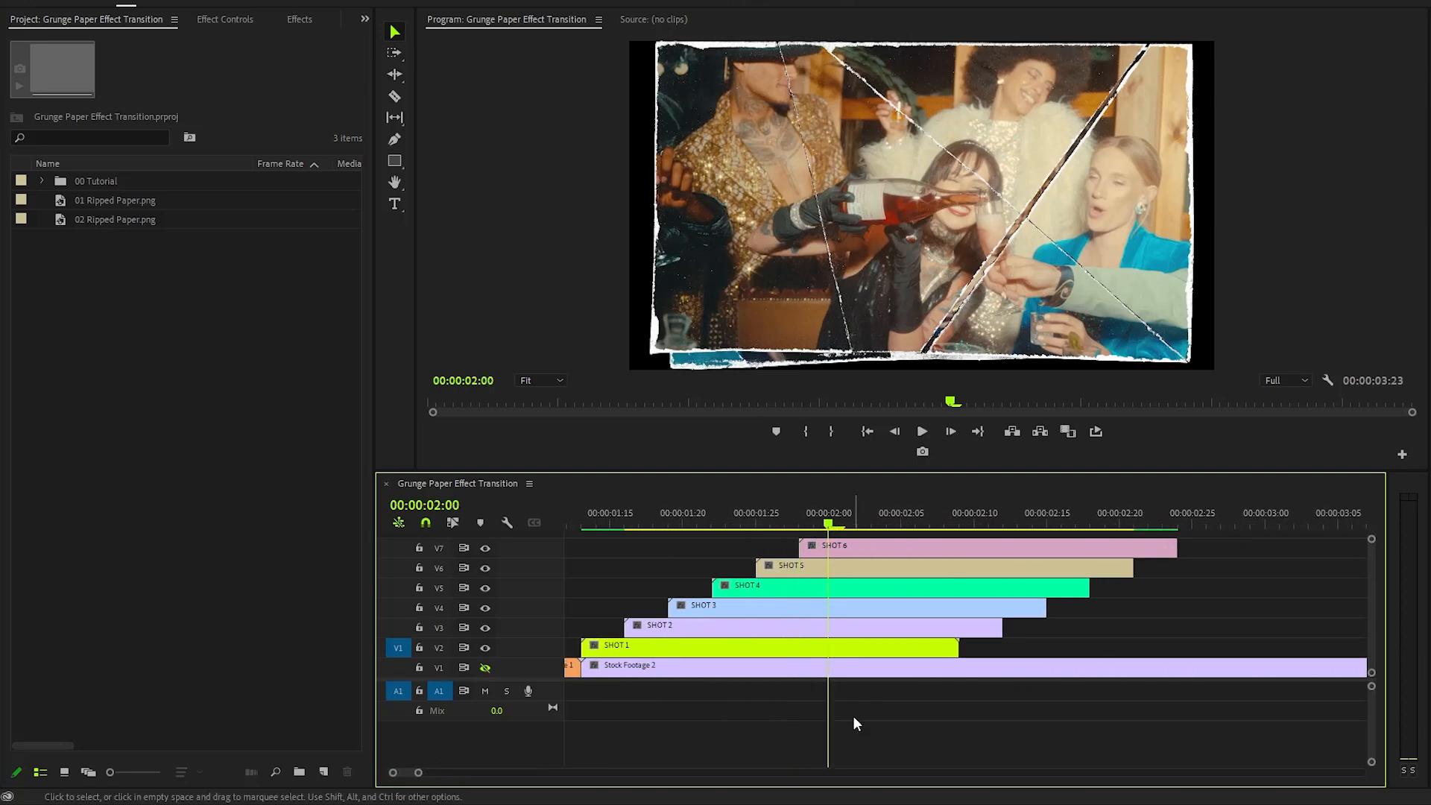
key(Right)
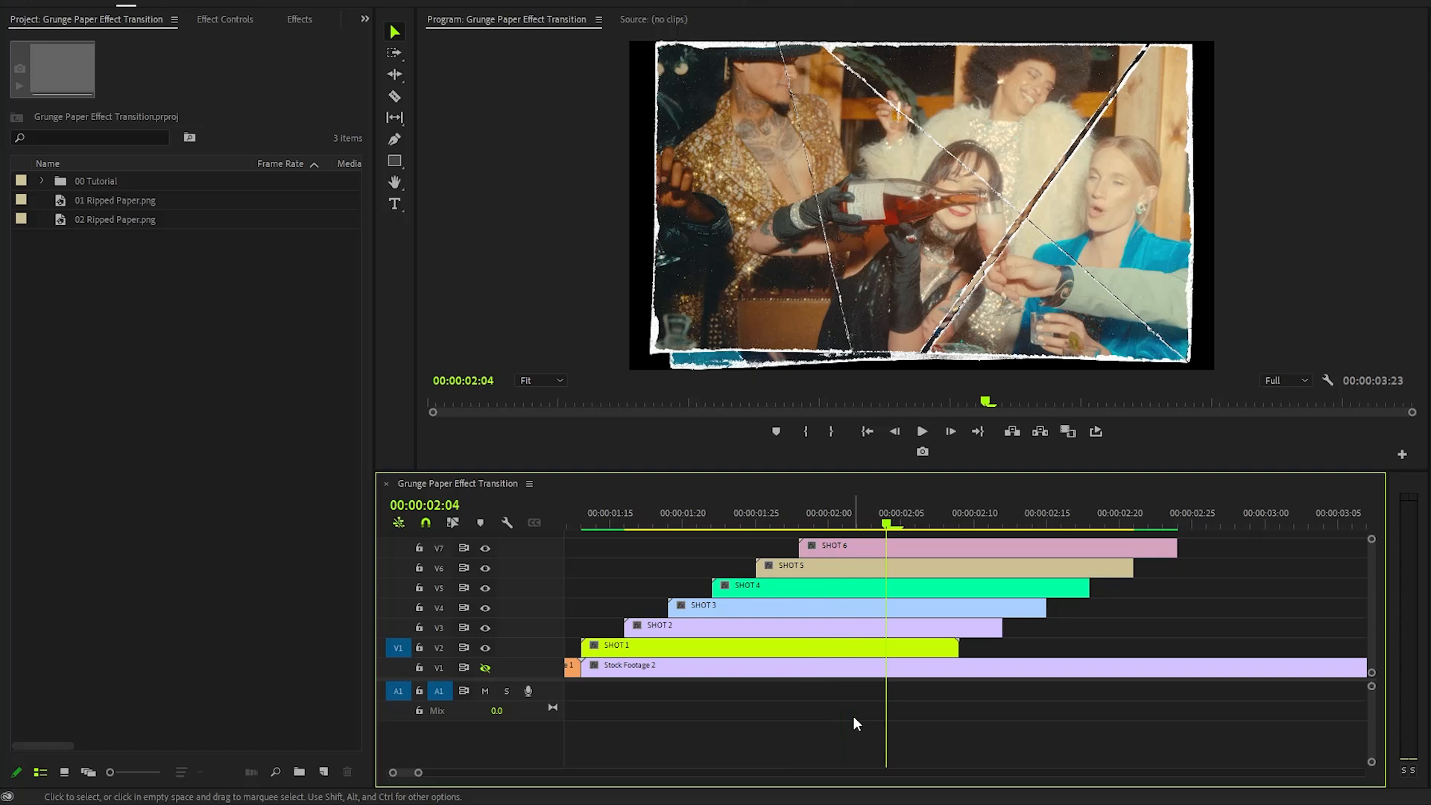
key(c)
click(887, 547)
click(887, 568)
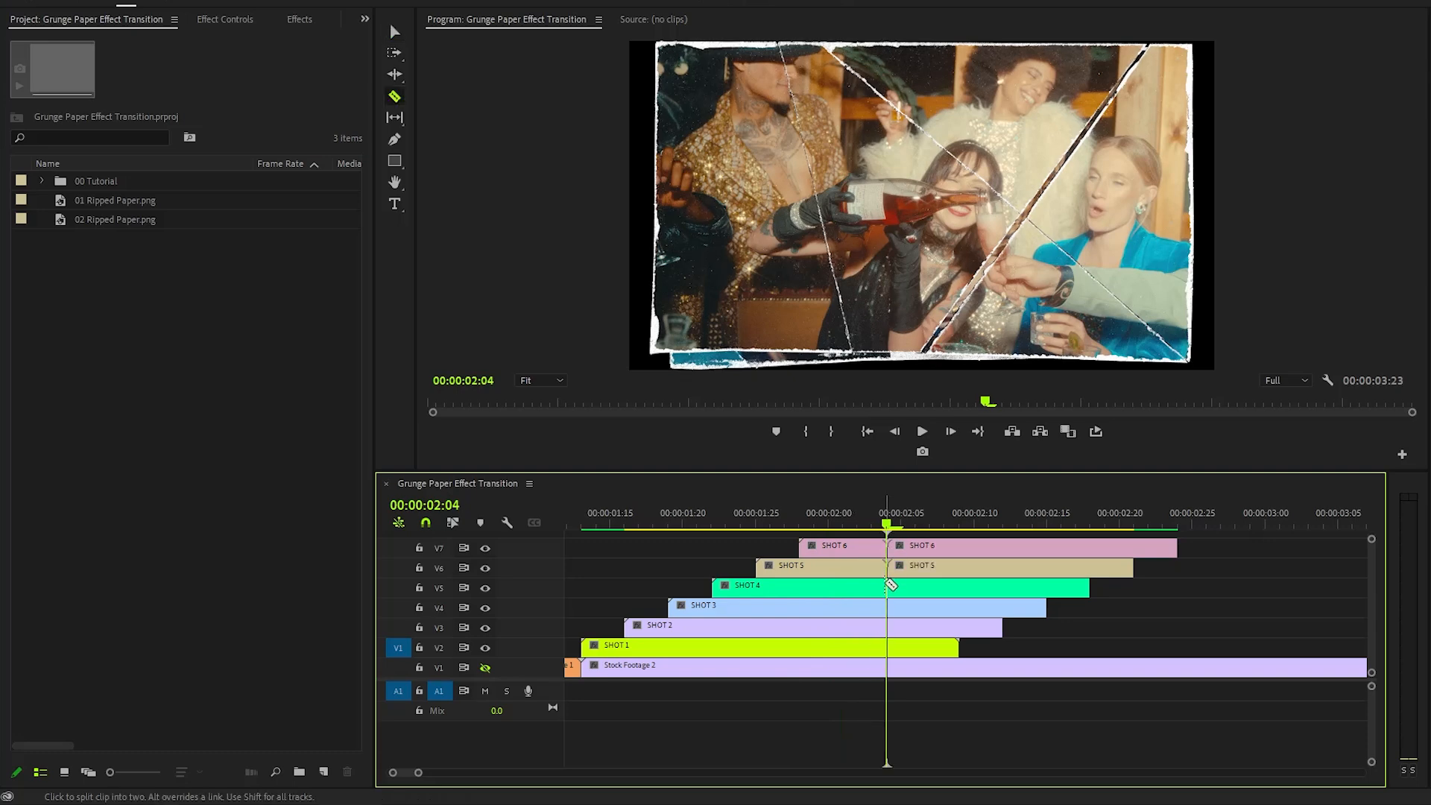
click(890, 588)
click(890, 608)
click(890, 627)
click(891, 648)
key(v)
drag(1223, 547, 932, 652)
key(Delete)
- Scale SHOT 1 to 115 and rotate it 2 degrees at 00:00:01:15
click(843, 525)
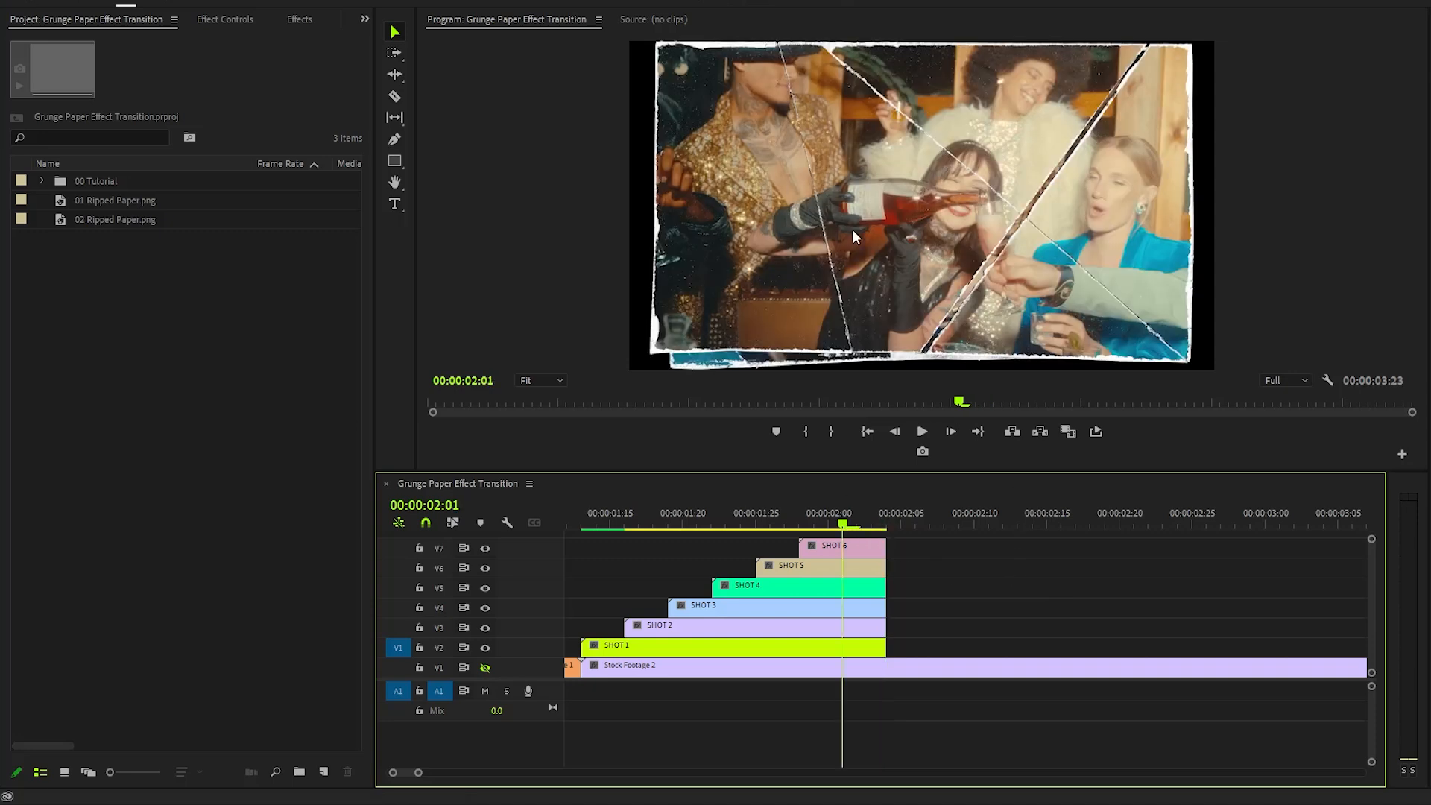
scroll(969, 592, left, 4)
click(761, 523)
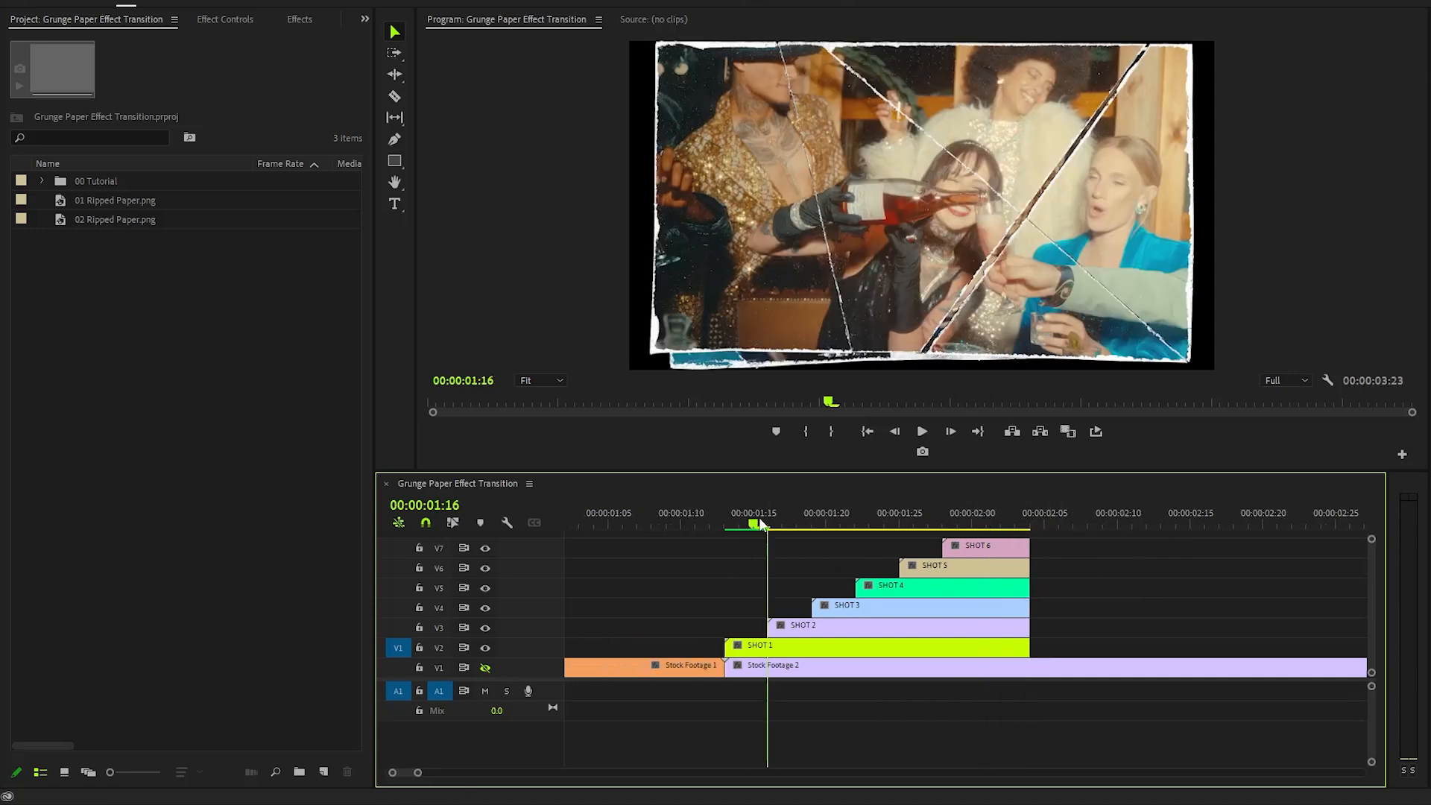
drag(761, 524, 753, 524)
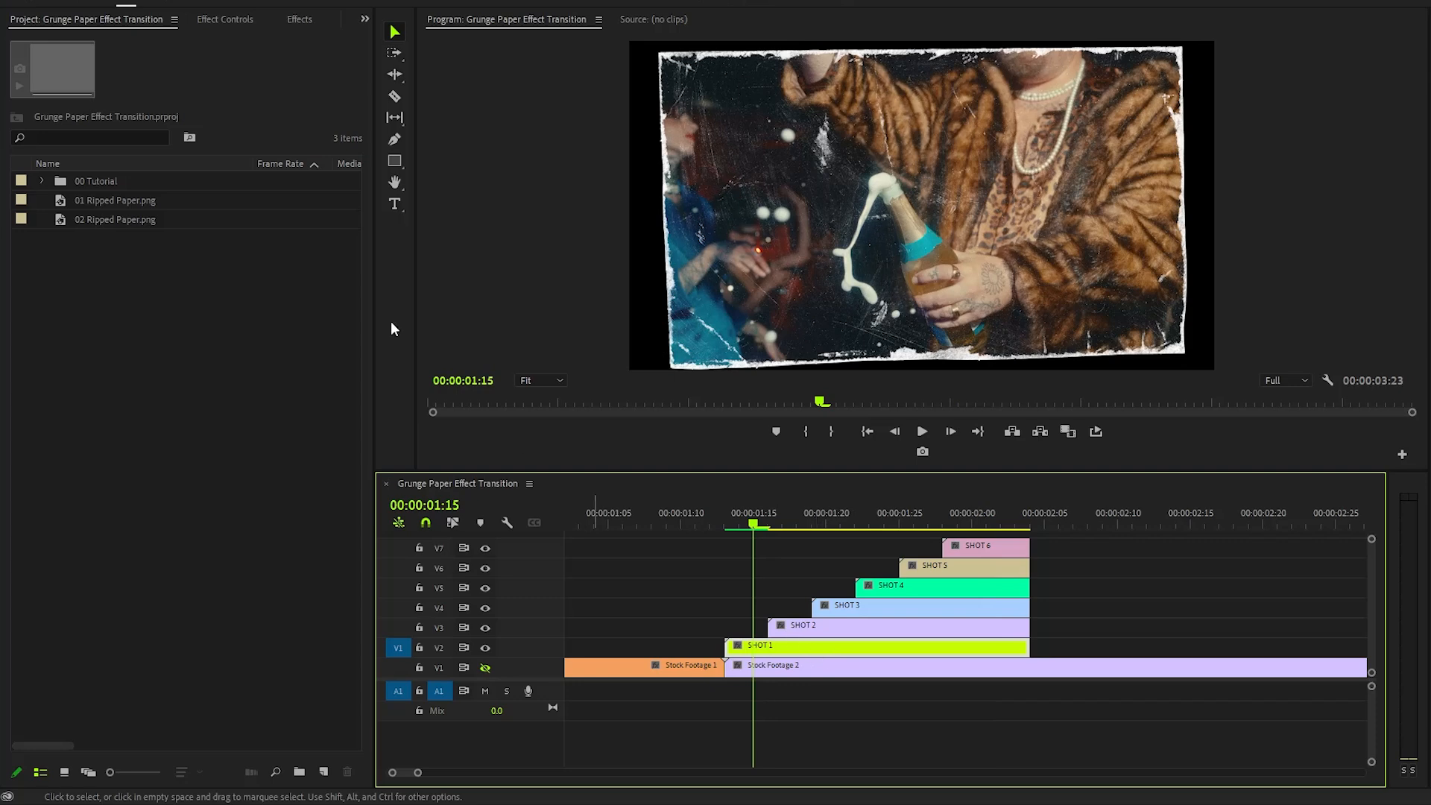
click(233, 23)
click(41, 87)
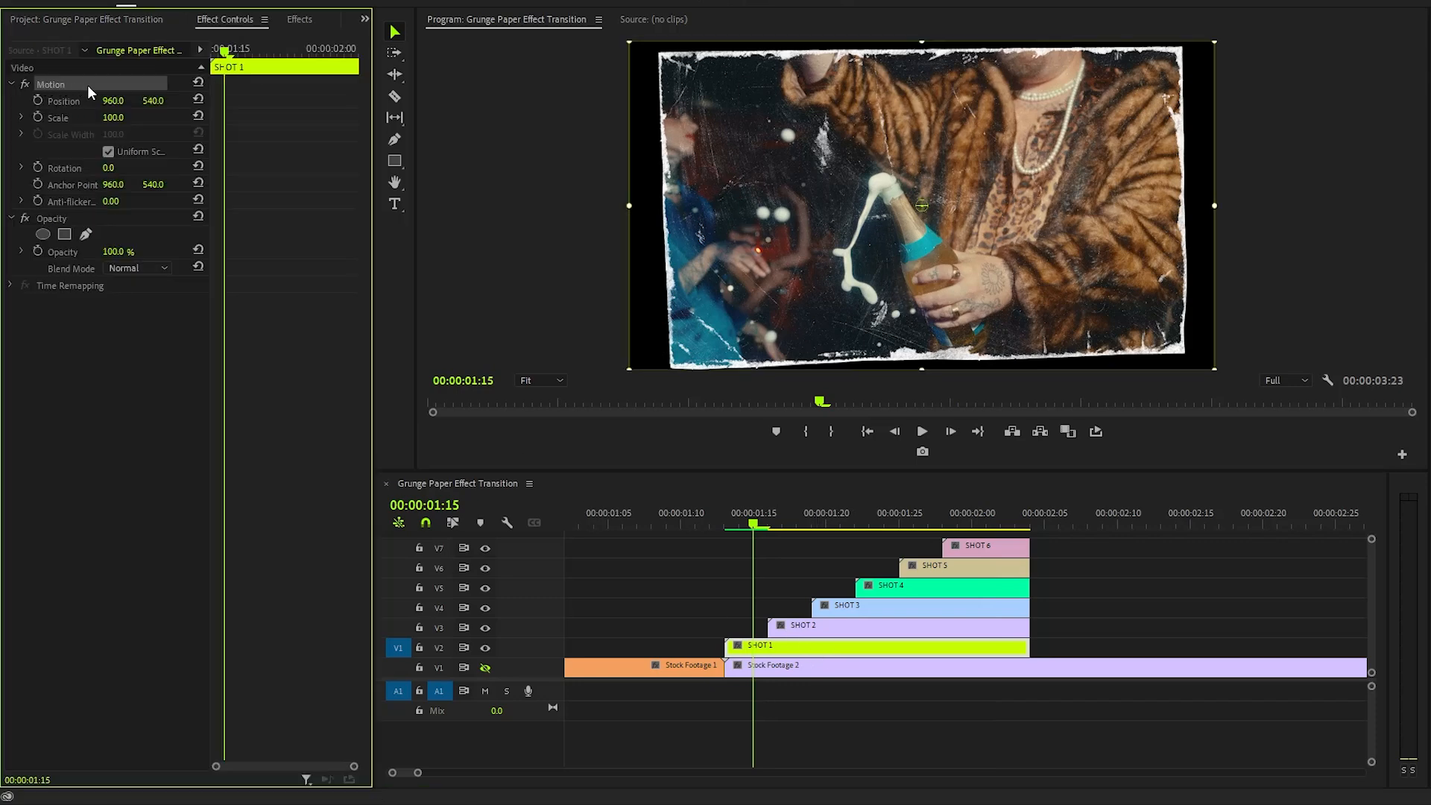
click(113, 117)
text(115)
key(Return)
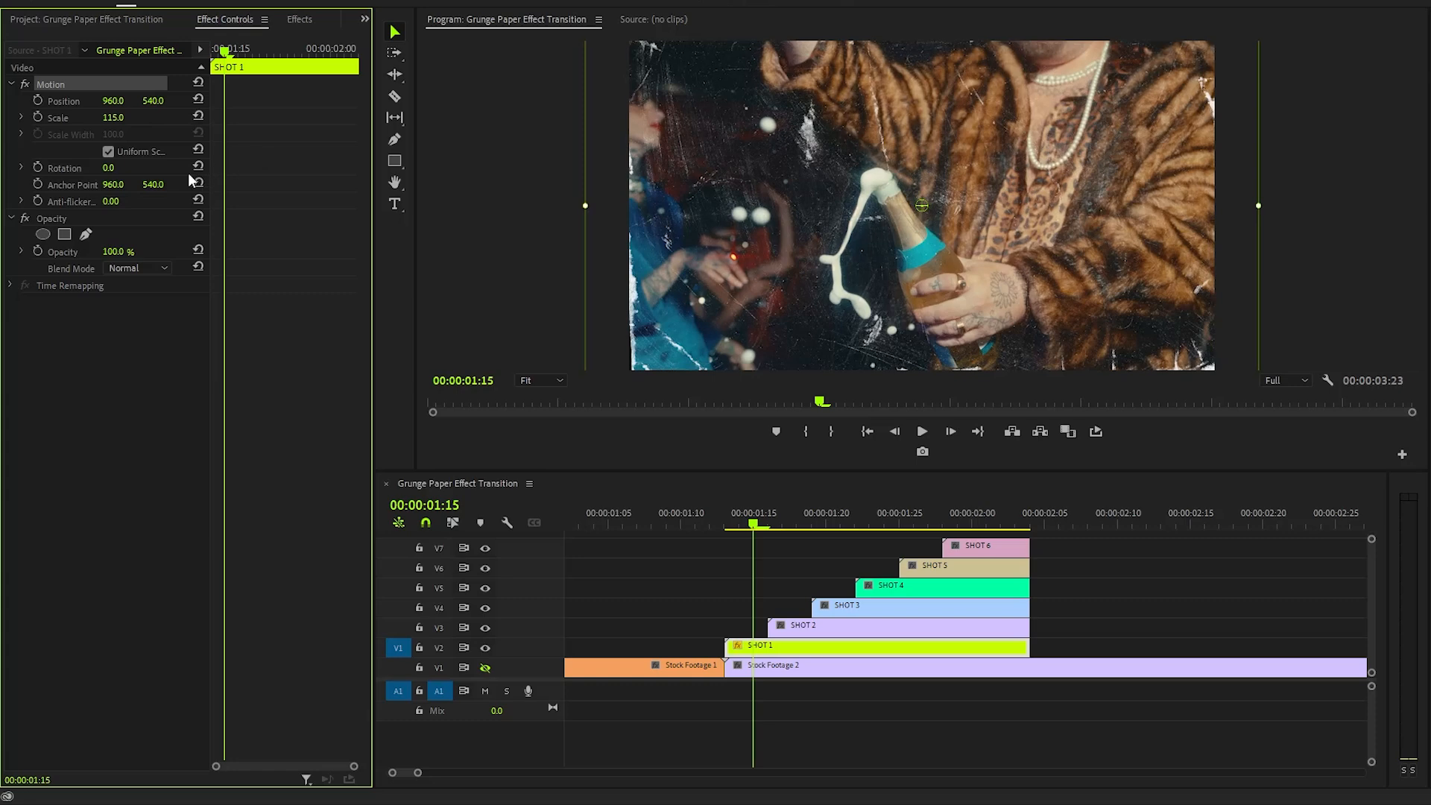
click(112, 168)
text(2)
key(Return)
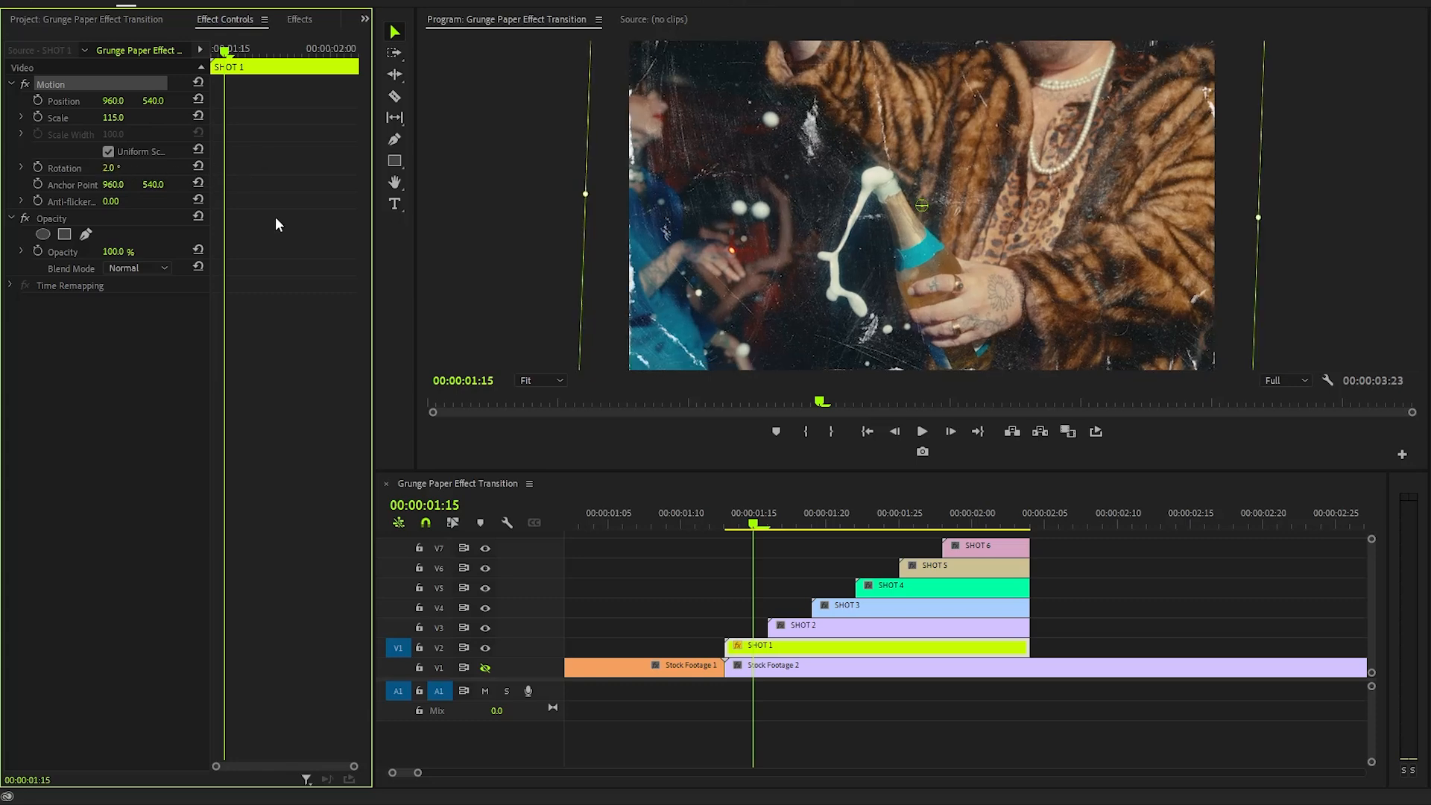
click(275, 216)
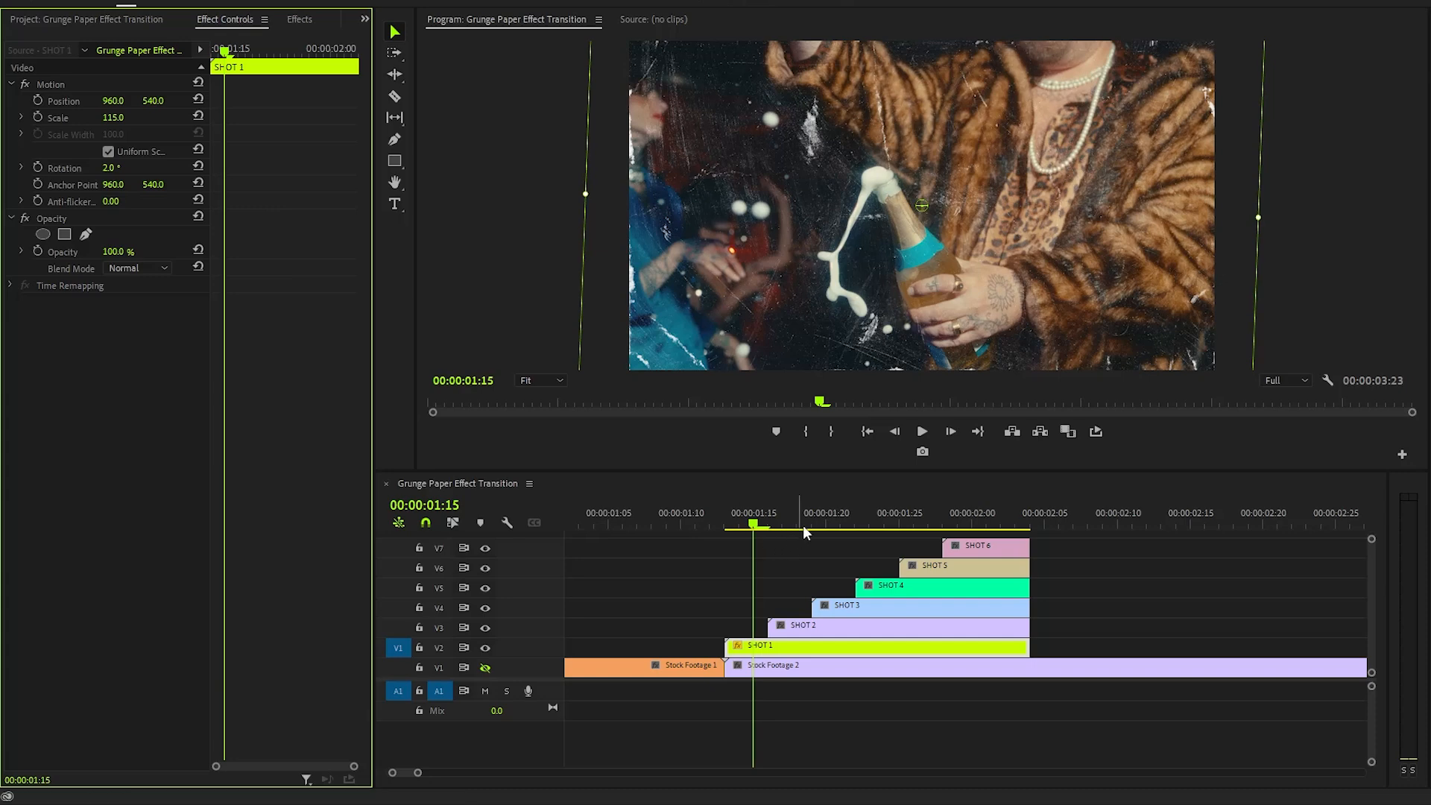
- Nudge the Position of SHOT 2, SHOT 3 and SHOT 6 slightly so the stacked papers sit offset
drag(803, 524, 957, 530)
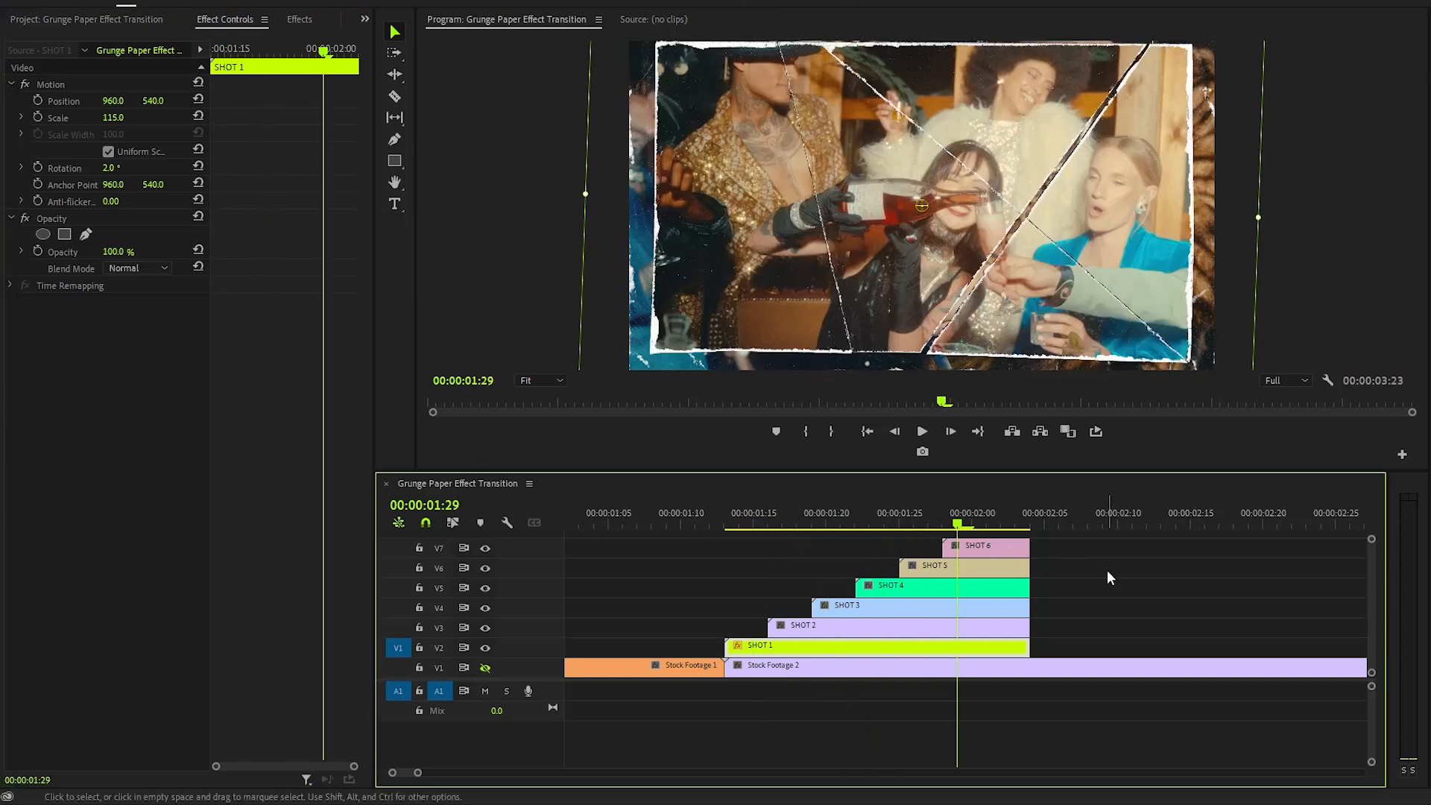
click(991, 626)
click(283, 205)
drag(113, 101, 156, 100)
click(819, 606)
click(971, 548)
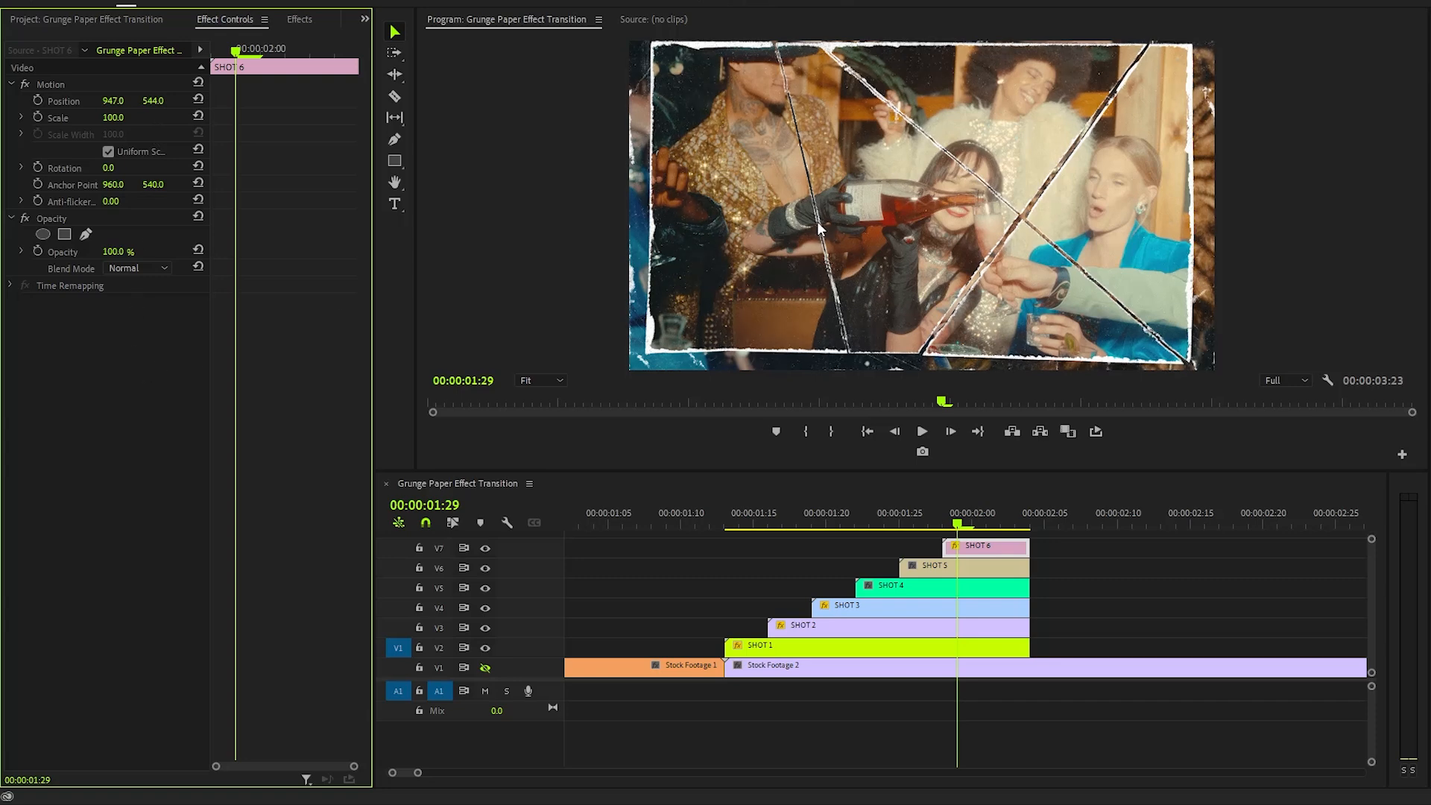
- Import Light Leak.mp4 from the assets folder into the project
drag(803, 471, 803, 425)
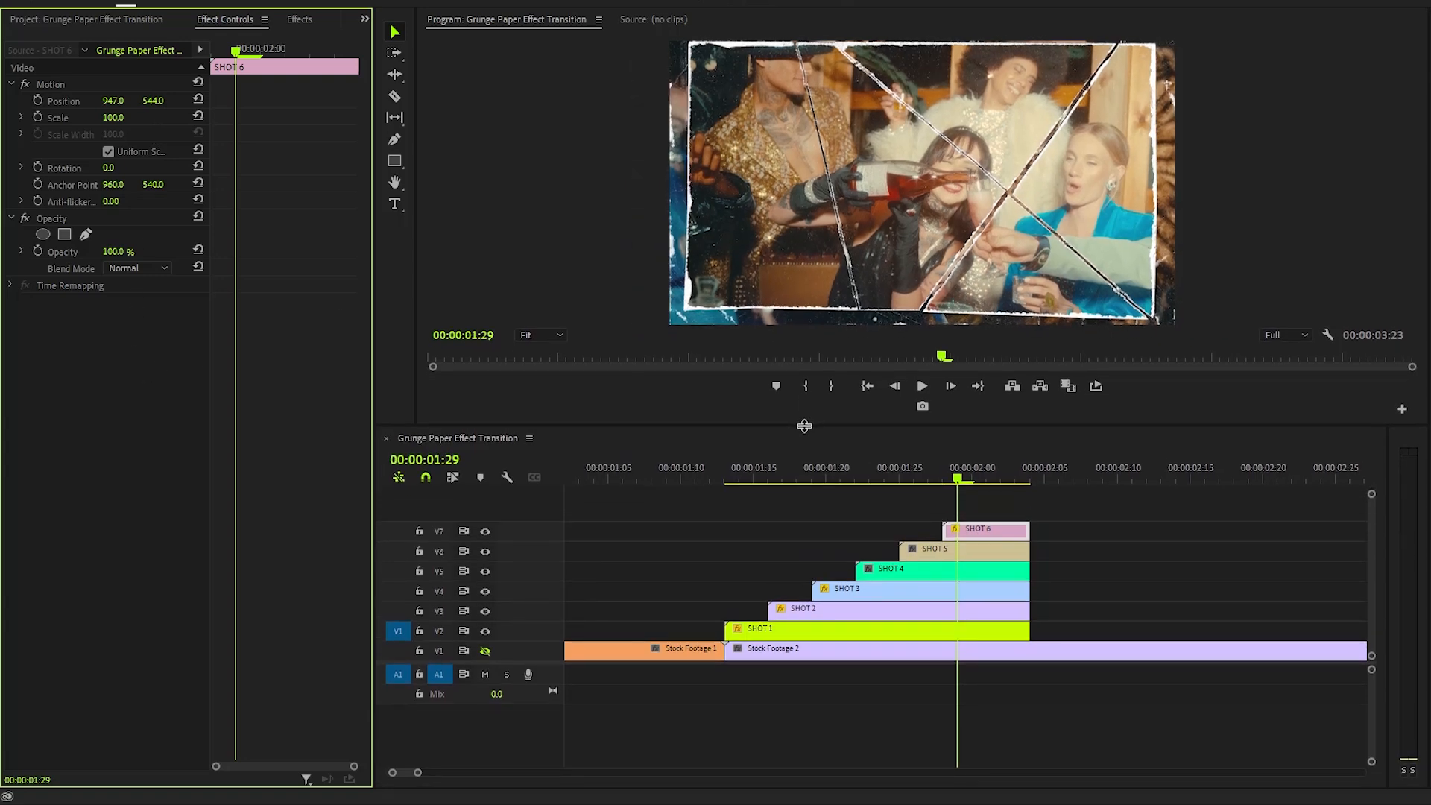
key(shift+1)
key(alt+Tab)
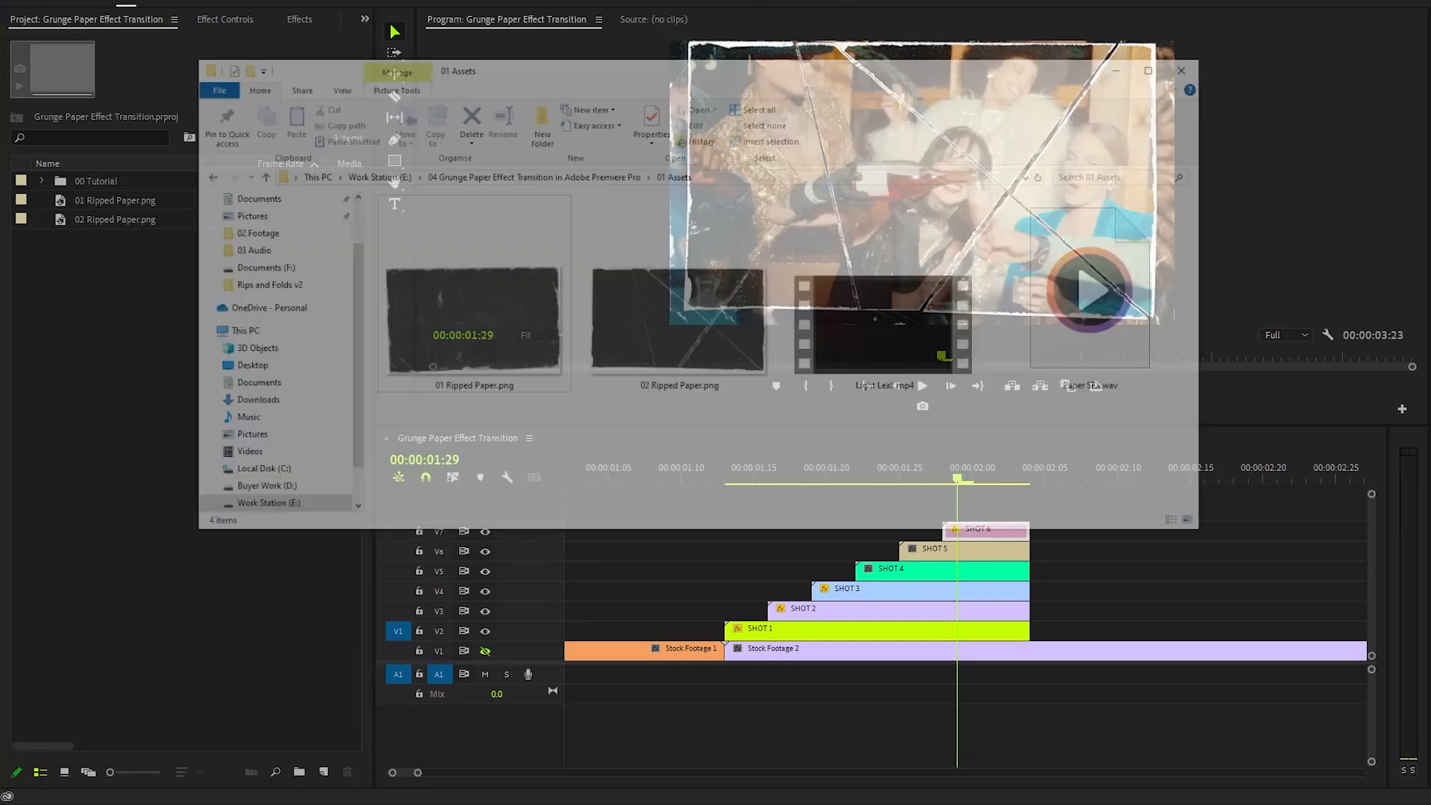
drag(937, 371, 113, 380)
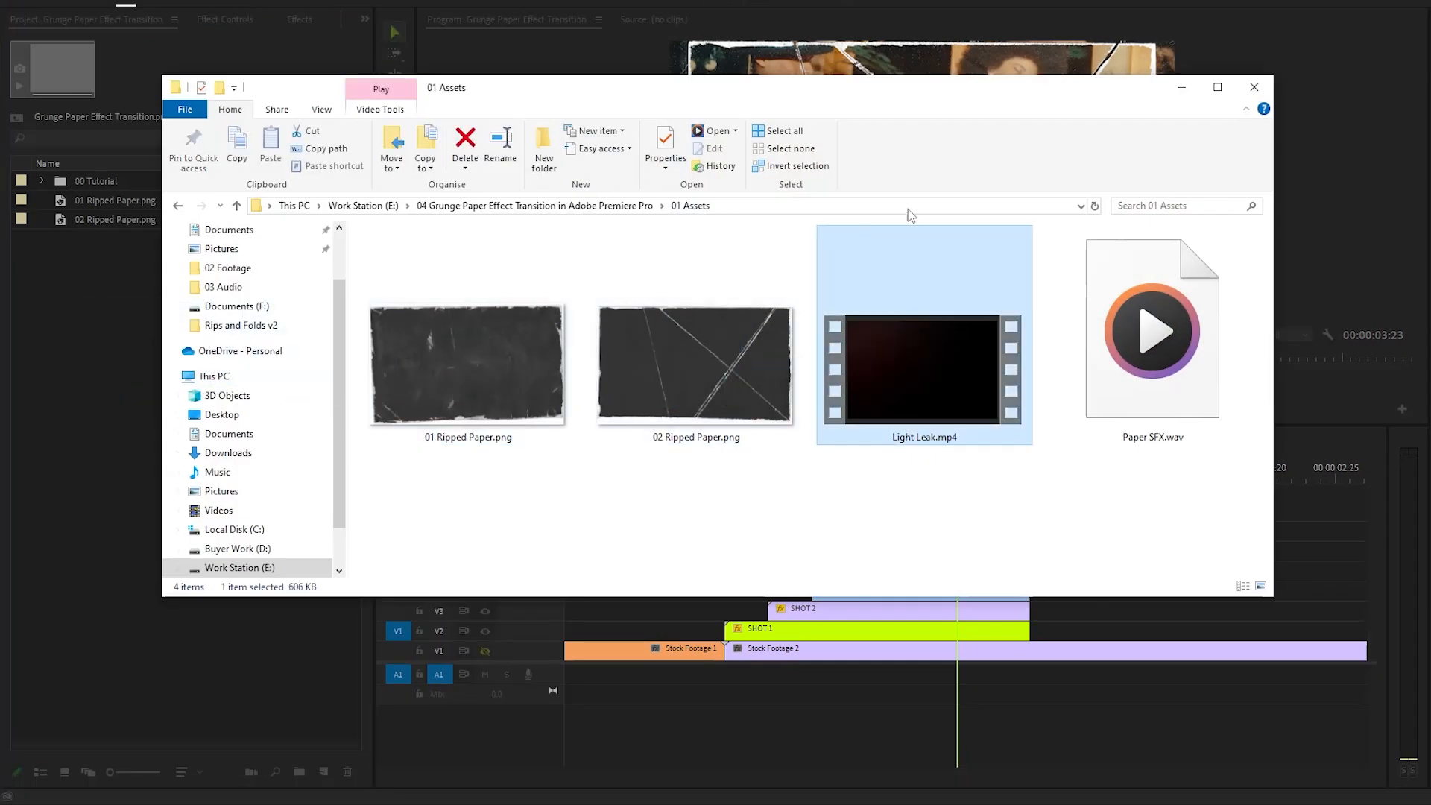
click(1180, 94)
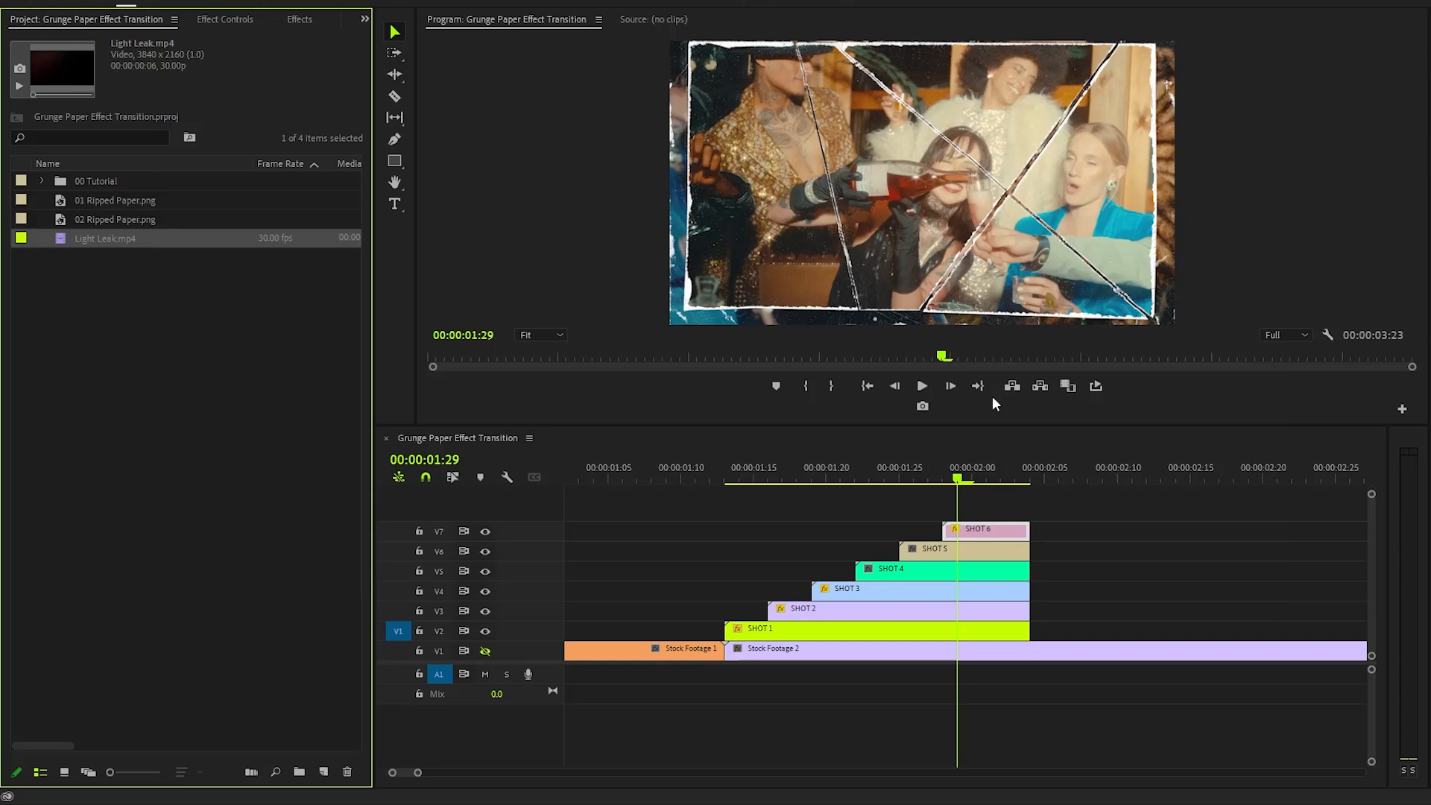
- Place Light Leak.mp4 on track V8 at 00:00:02:01 and set it to frame size
click(958, 477)
key(Left)
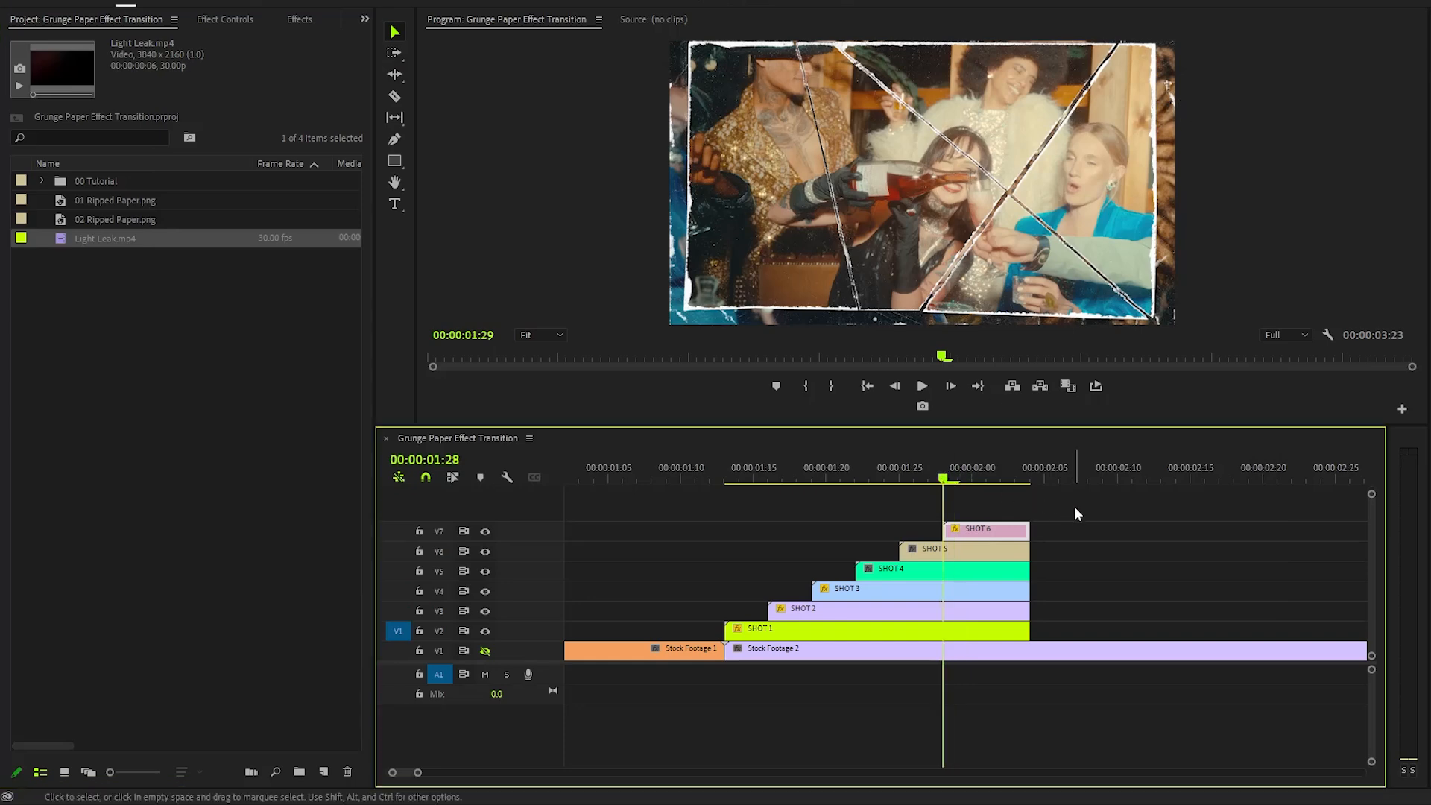
key(Right)
key(Right)
key(Right)
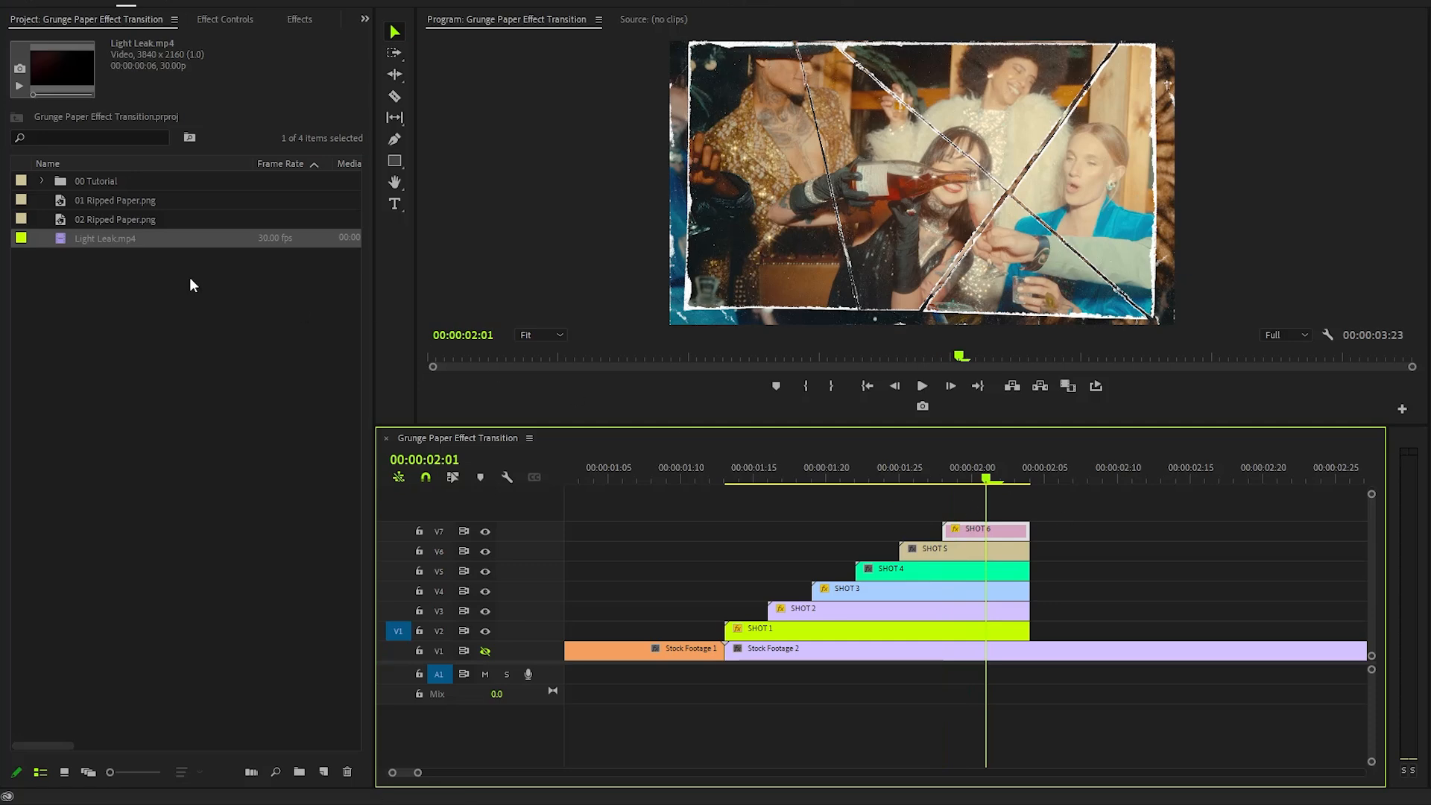
drag(64, 240, 1010, 510)
right_click(1049, 518)
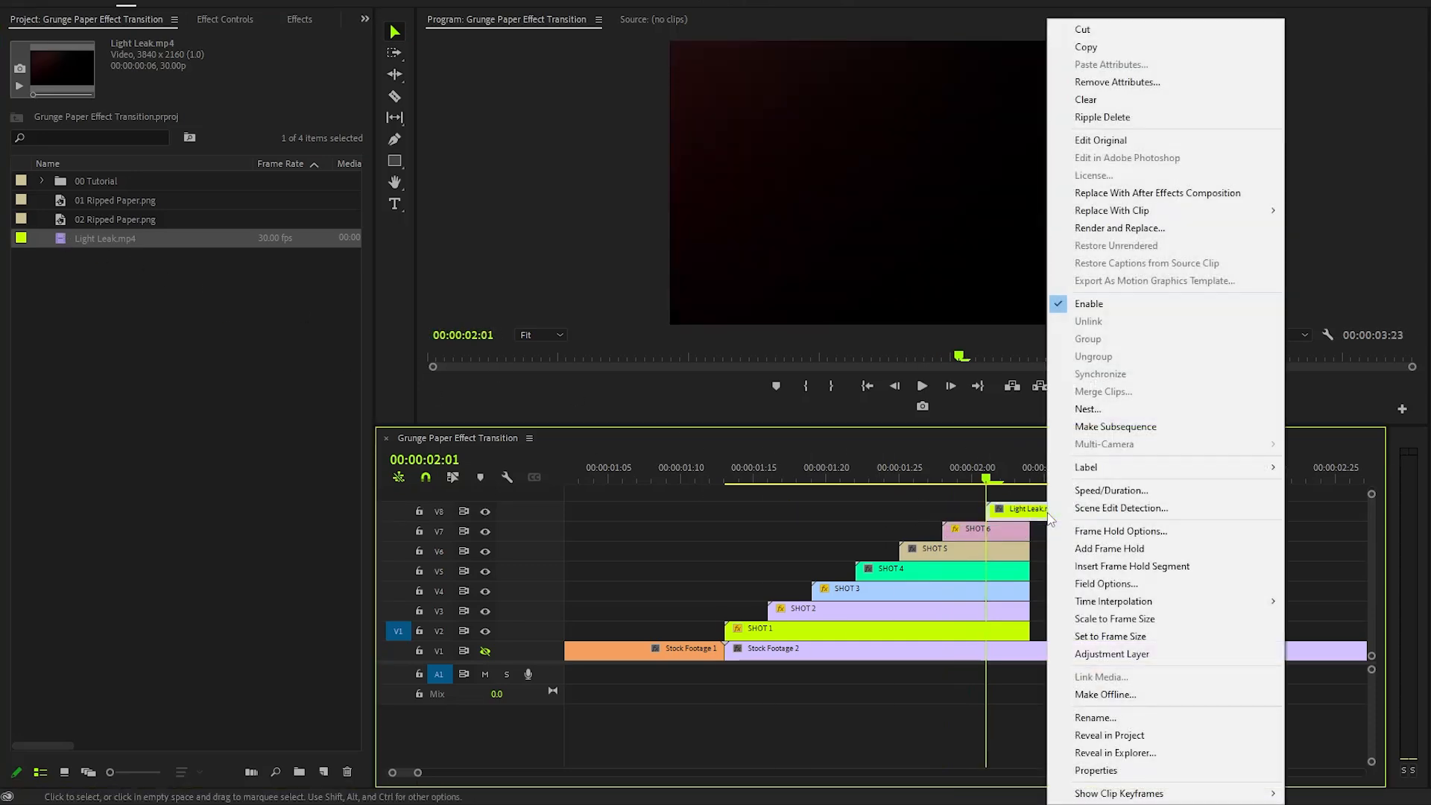
click(1104, 638)
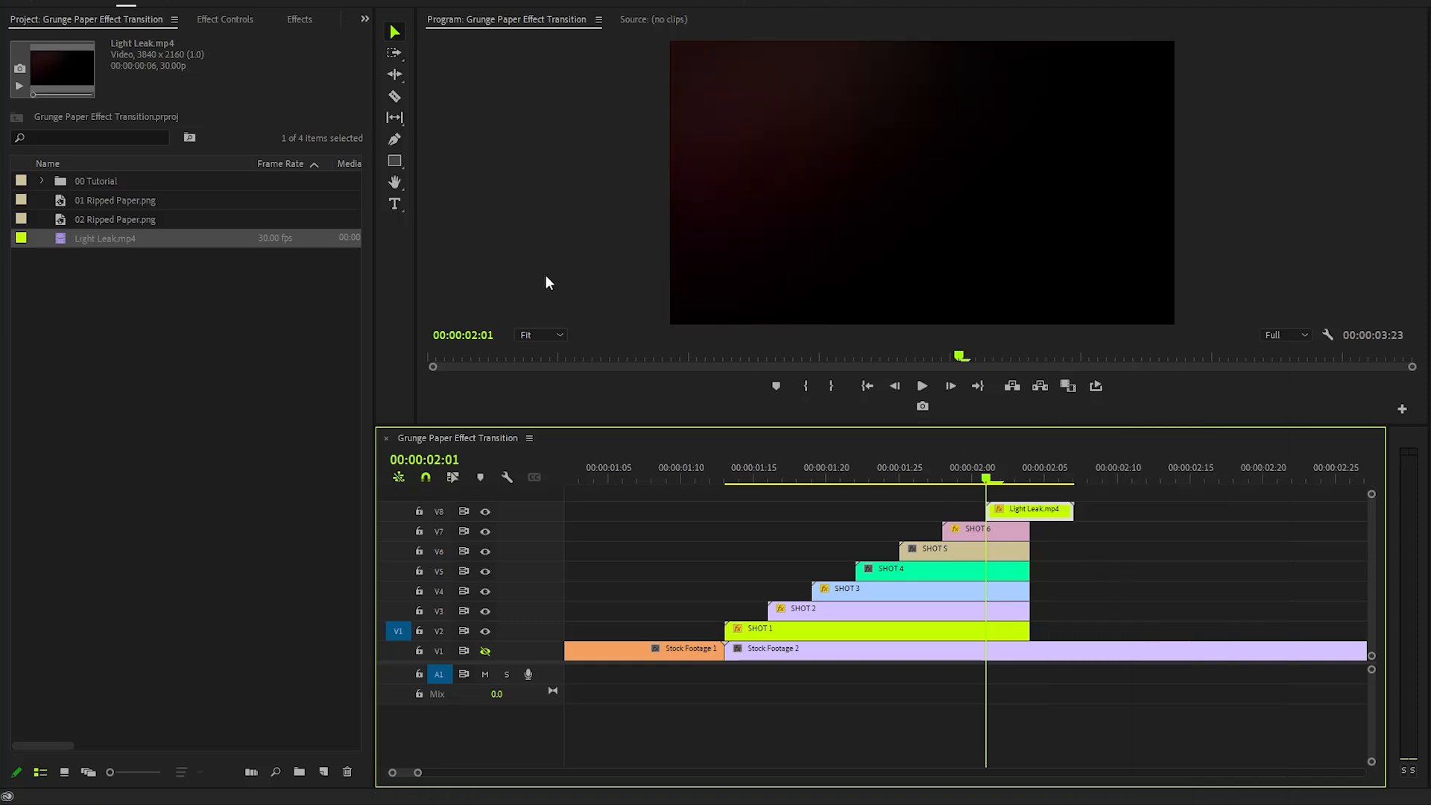
- Set the Light Leak clip's blend mode to Screen
click(233, 21)
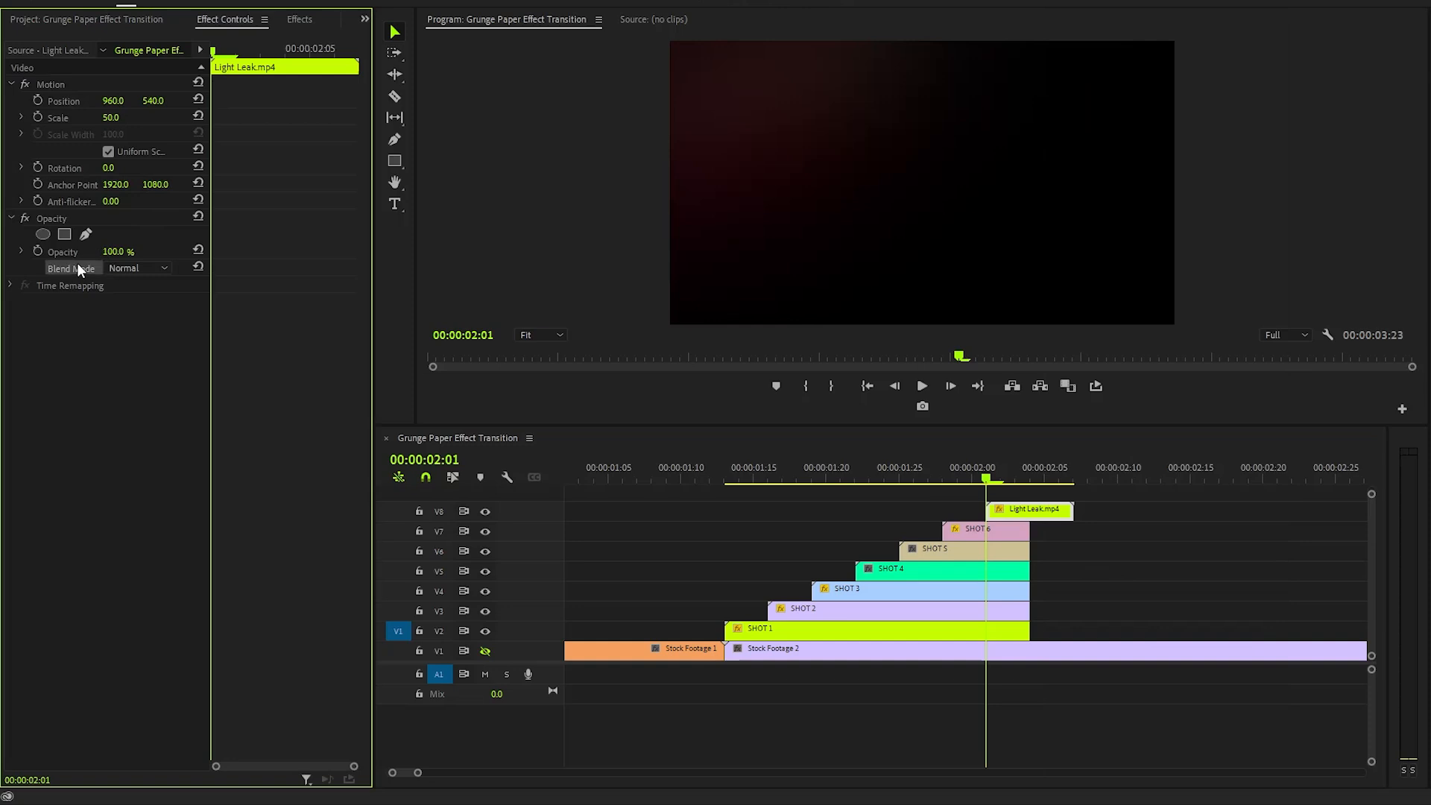
click(128, 268)
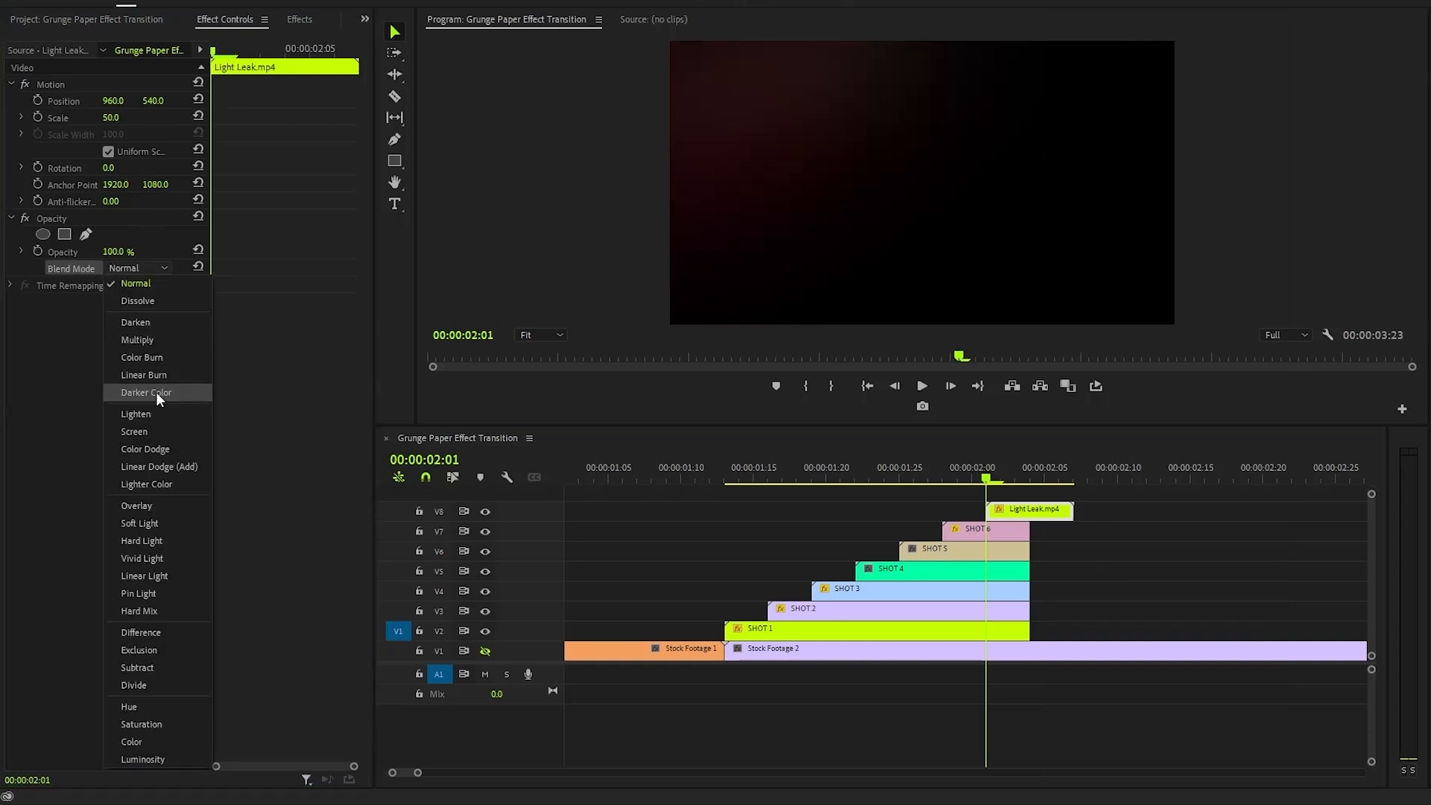
click(151, 430)
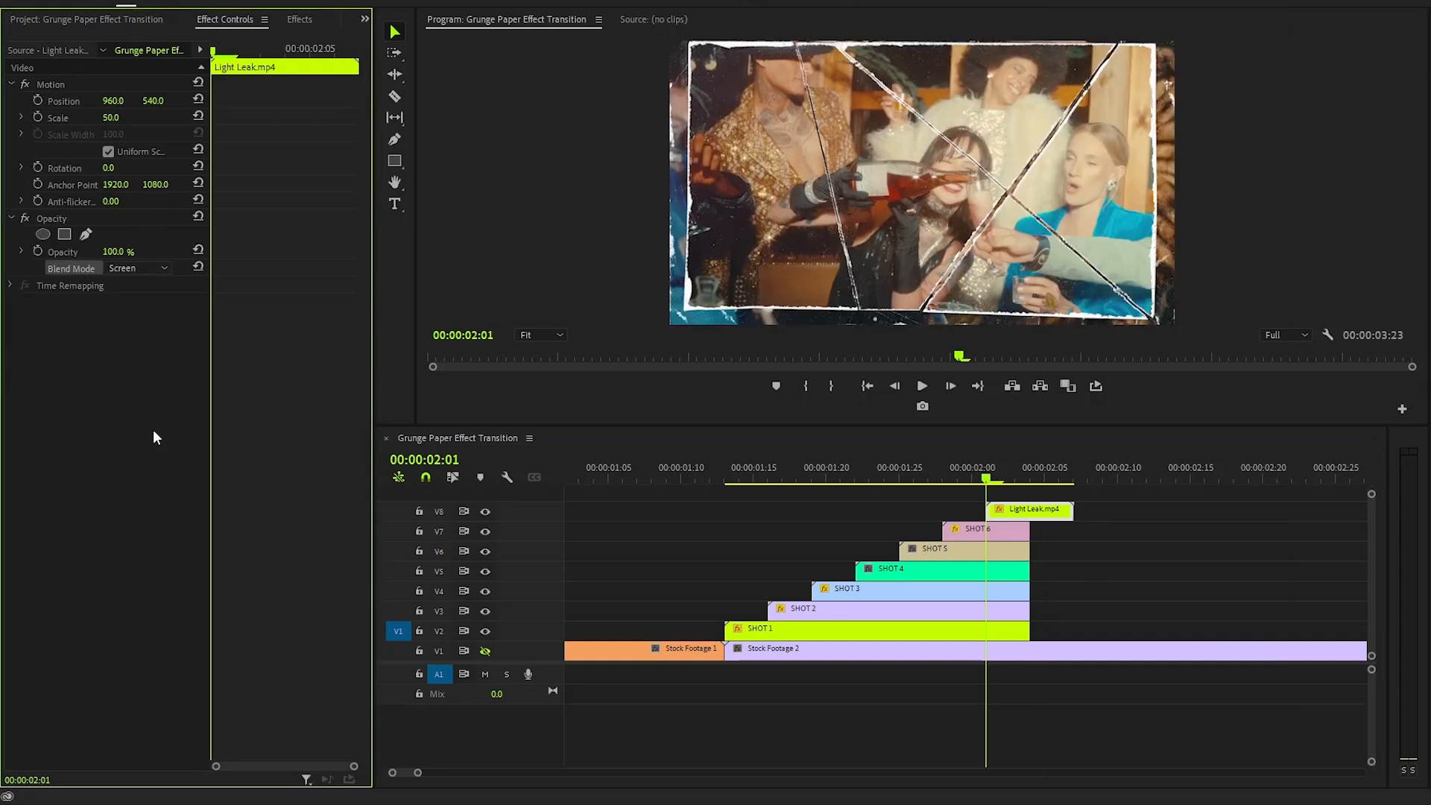
- Import Paper SFX.wav from the assets folder into the project
click(149, 18)
click(184, 345)
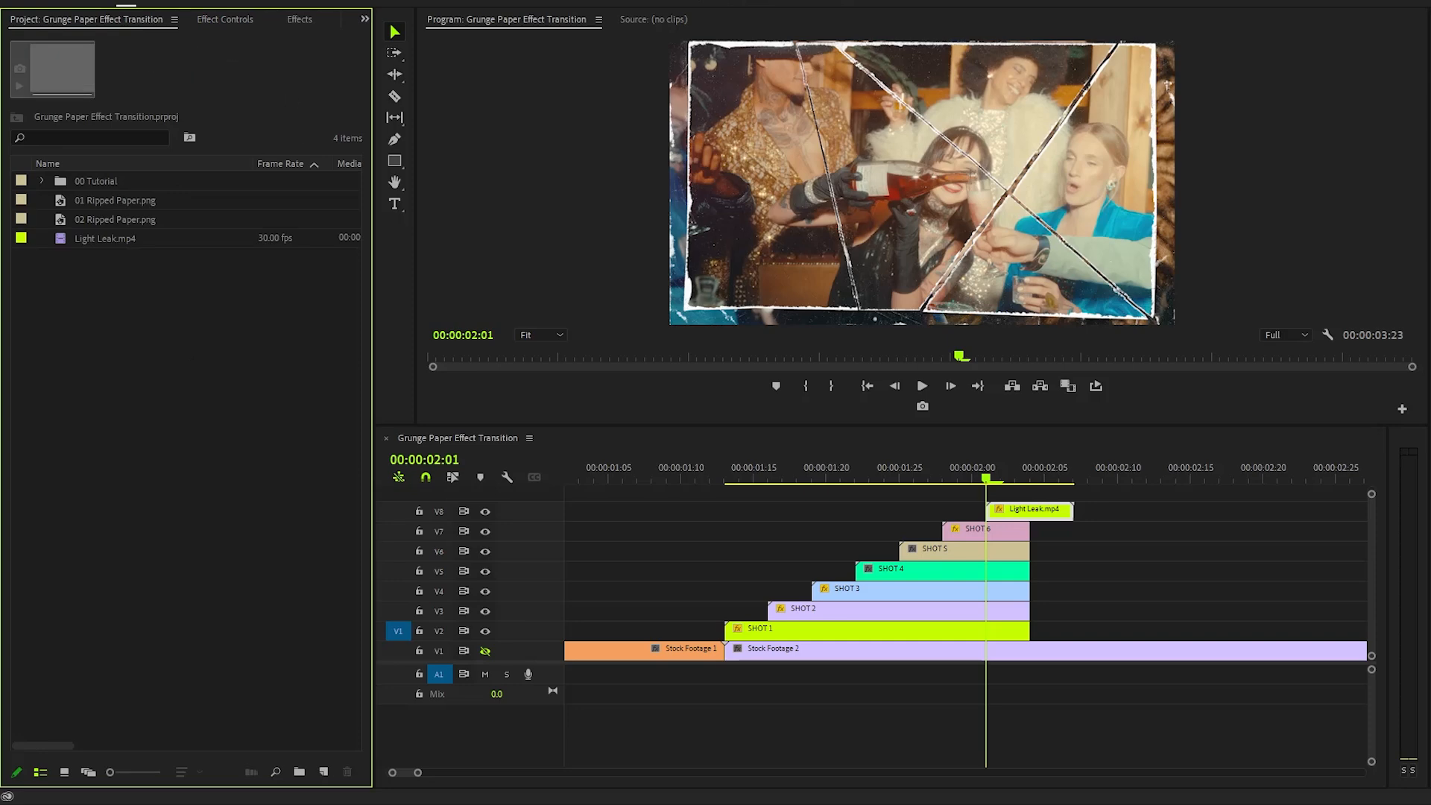
key(alt+Tab)
click(1152, 338)
drag(1152, 339, 94, 409)
click(1181, 87)
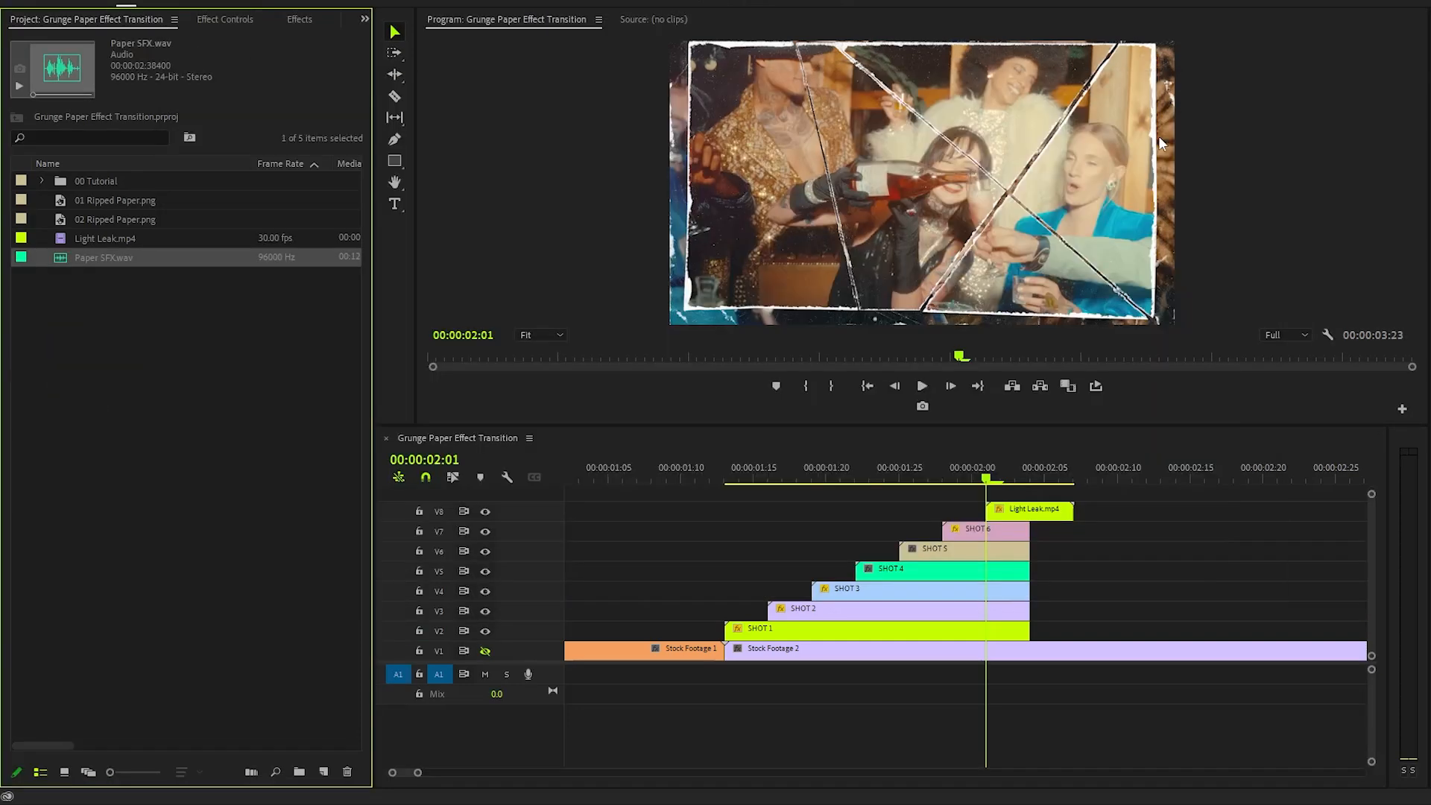
- Place Paper SFX.wav on audio track A1 under the transition and trim its end to match the shots
drag(64, 266, 709, 679)
click(1030, 674)
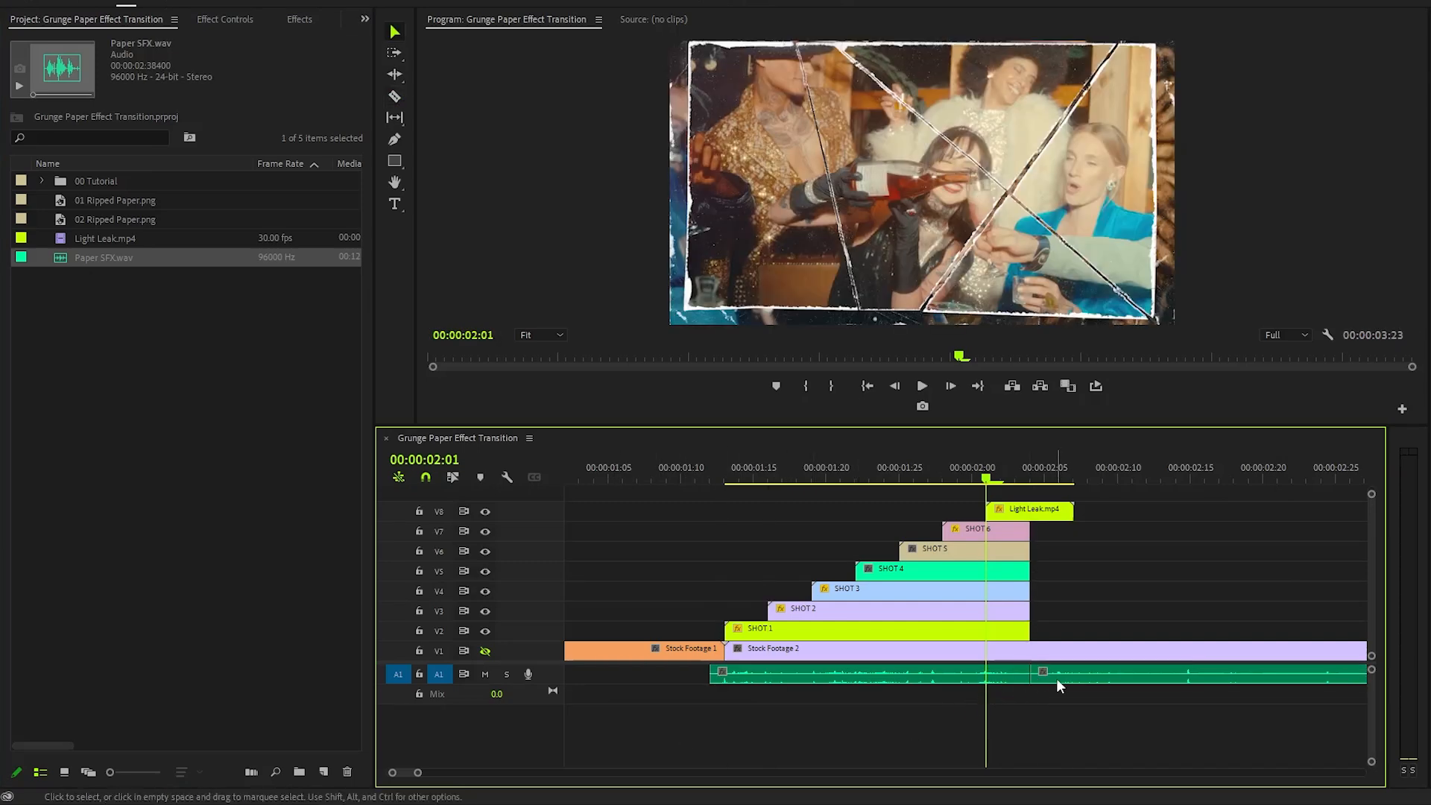
key(Delete)
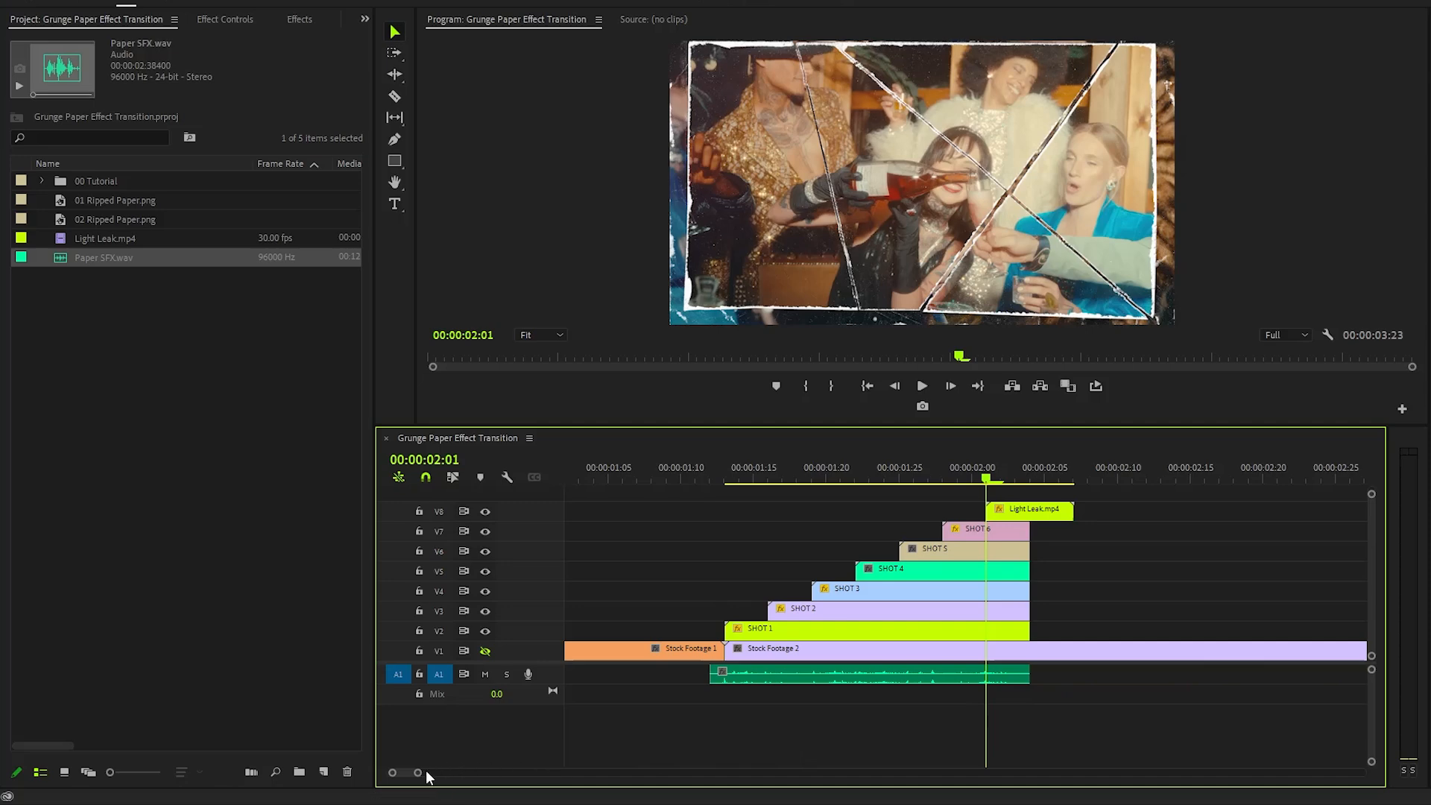
- Move Stock Footage 2 so it starts where the stacked shots end
drag(418, 772, 449, 772)
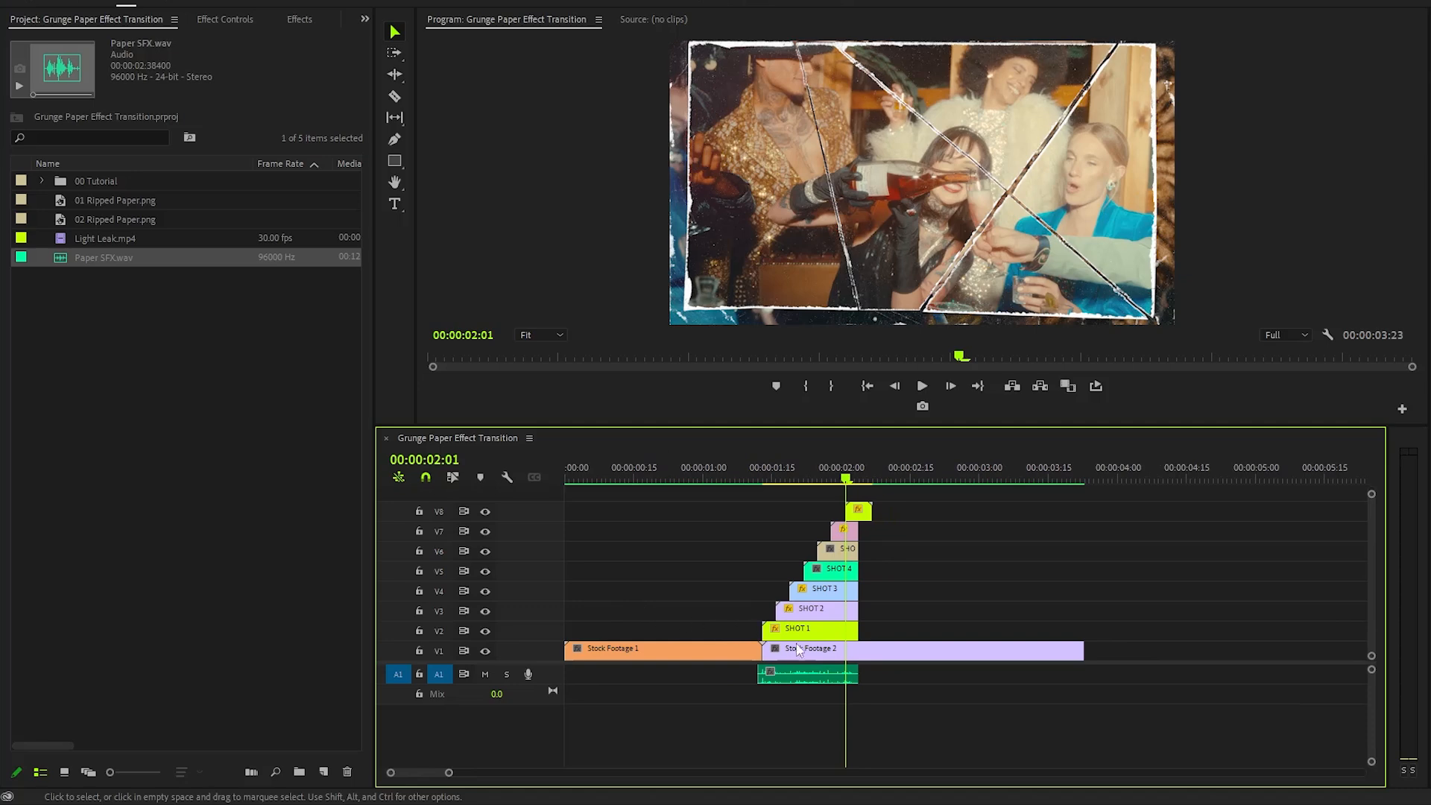
drag(797, 649, 920, 650)
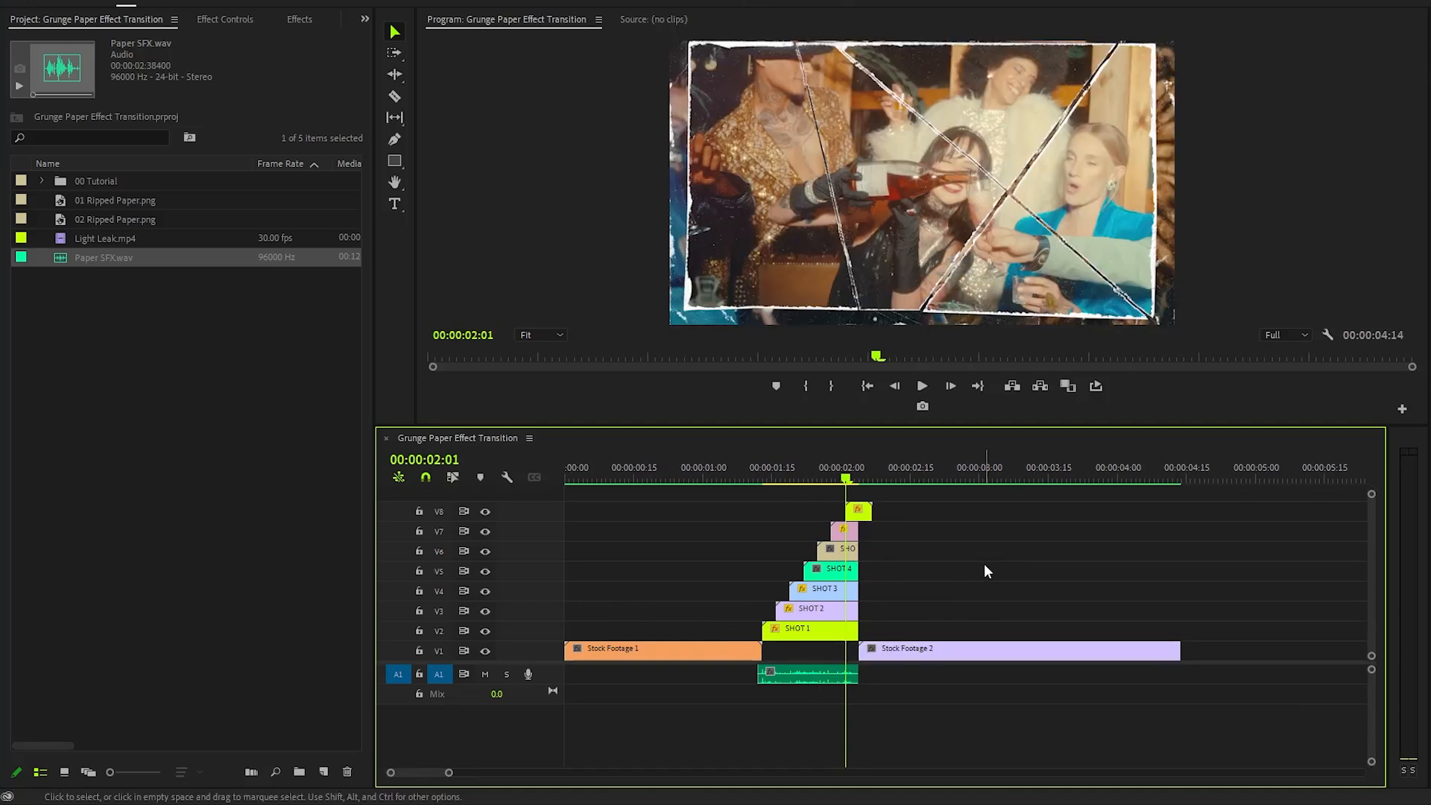
- Play back the sequence from the start to preview the transition
click(618, 478)
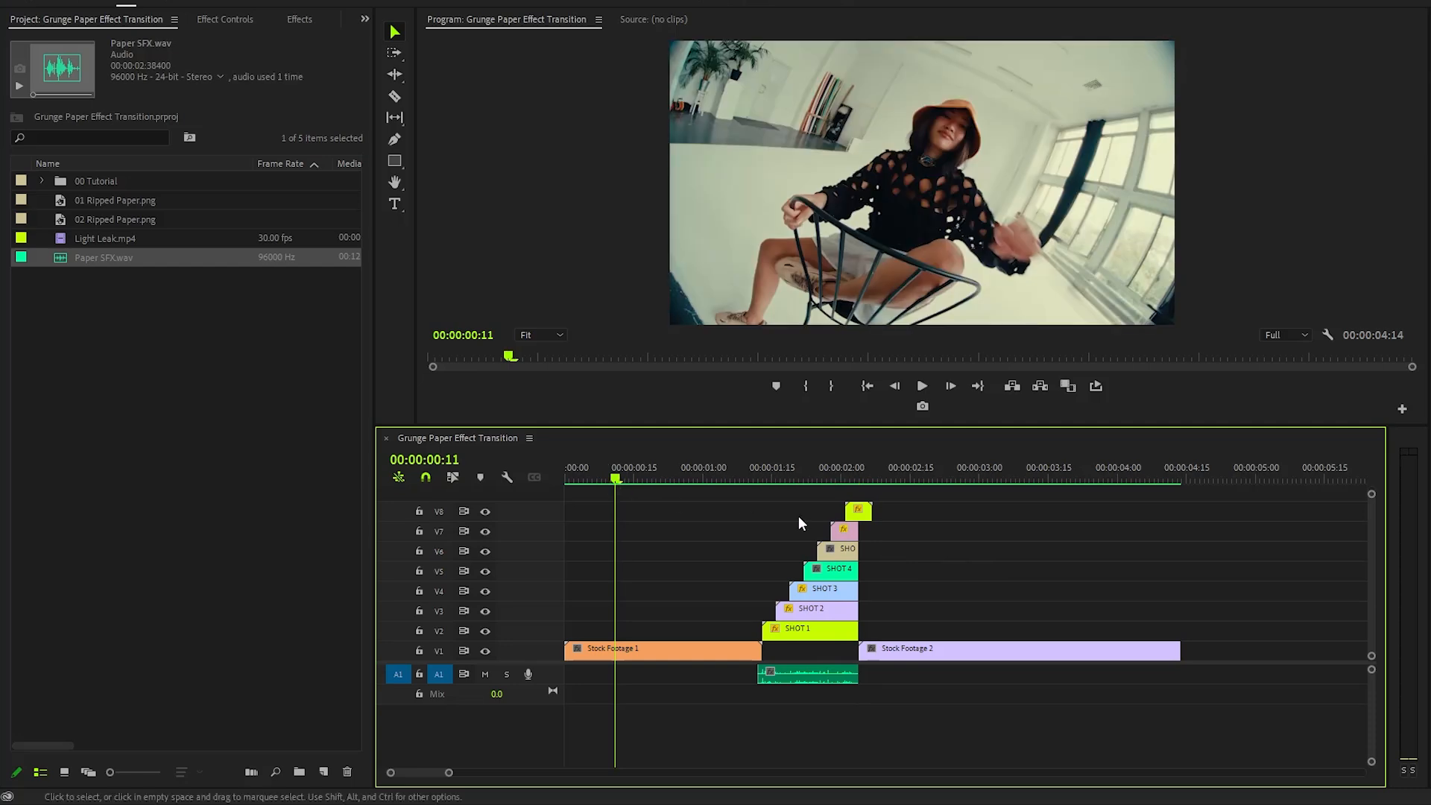
key(space)
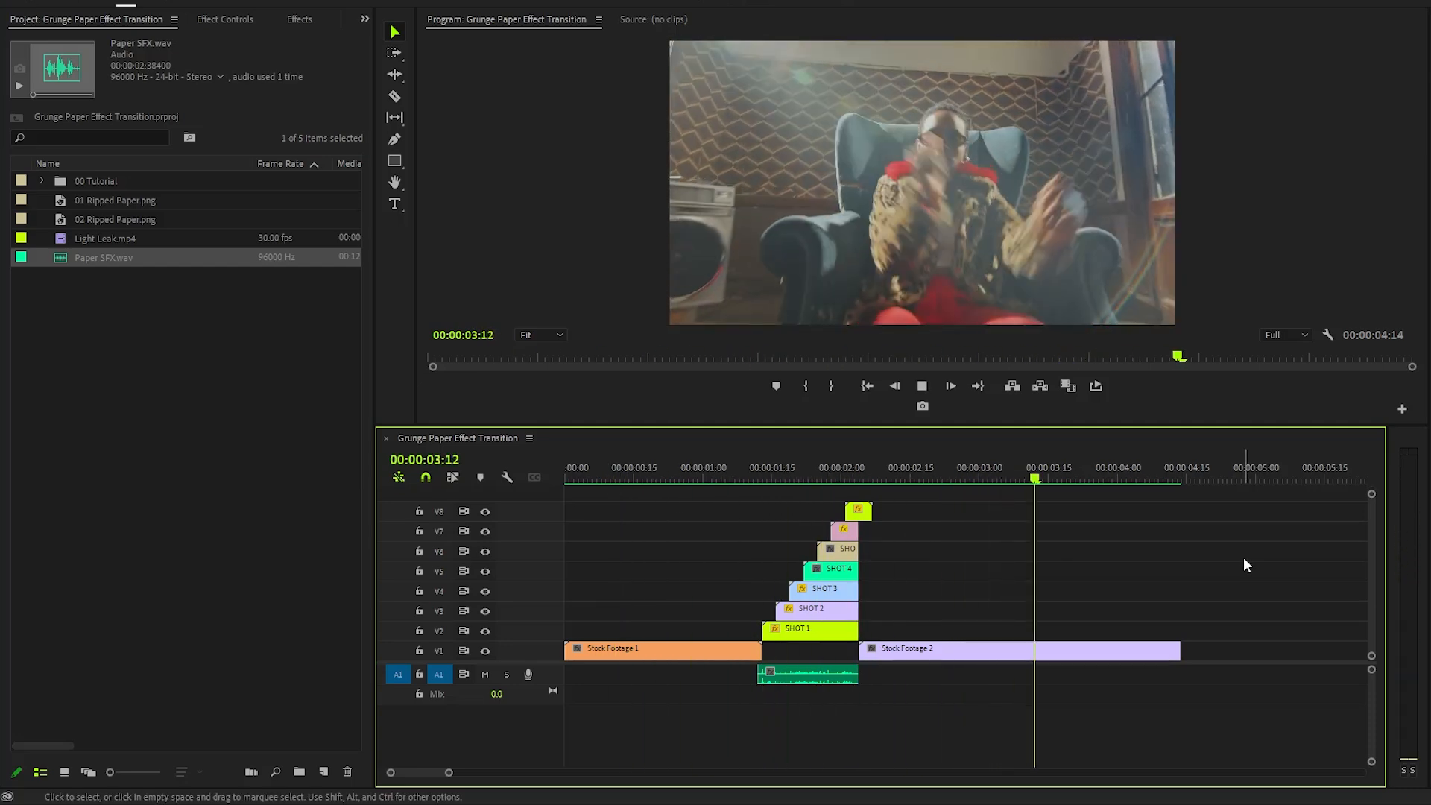
key(space)
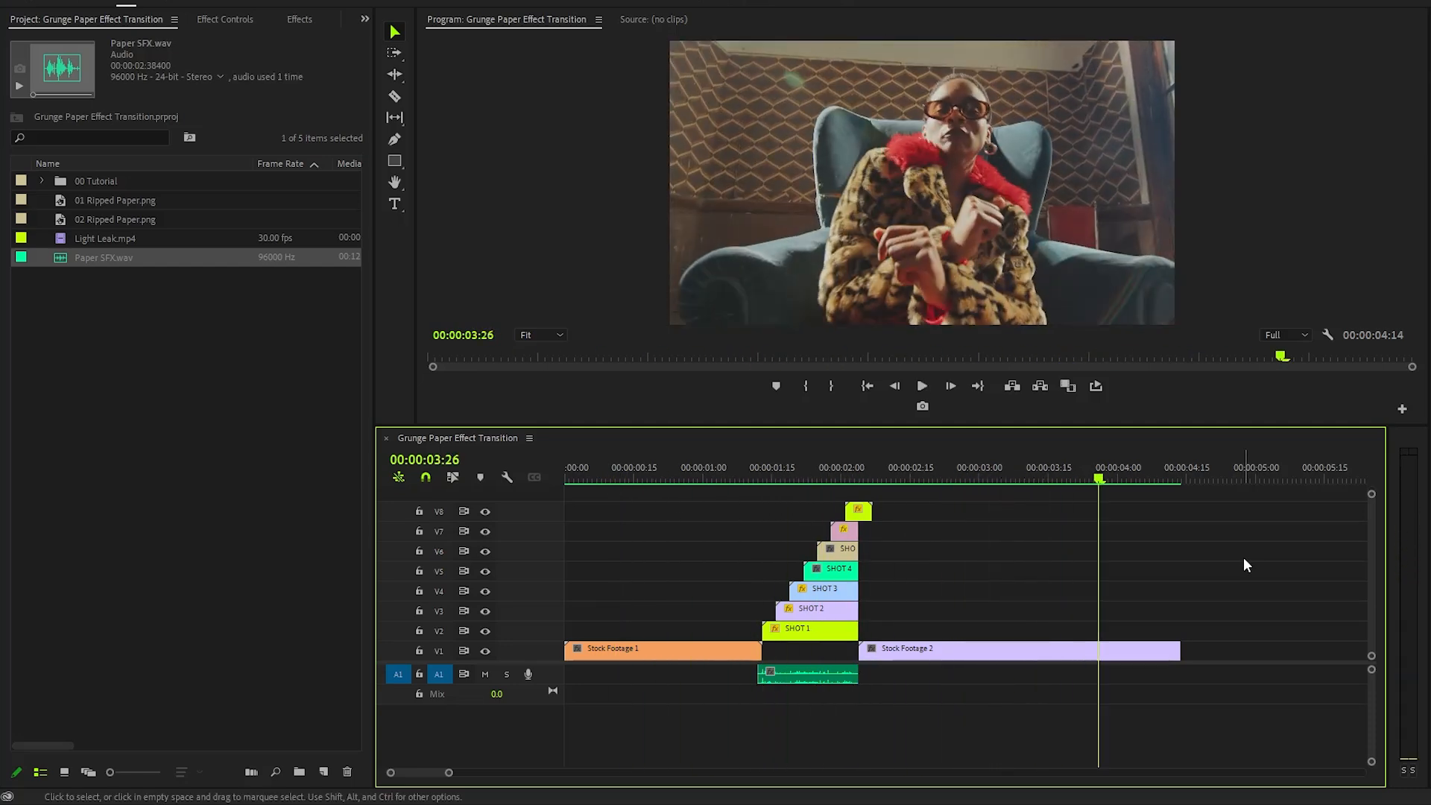
click(675, 477)
key(space)
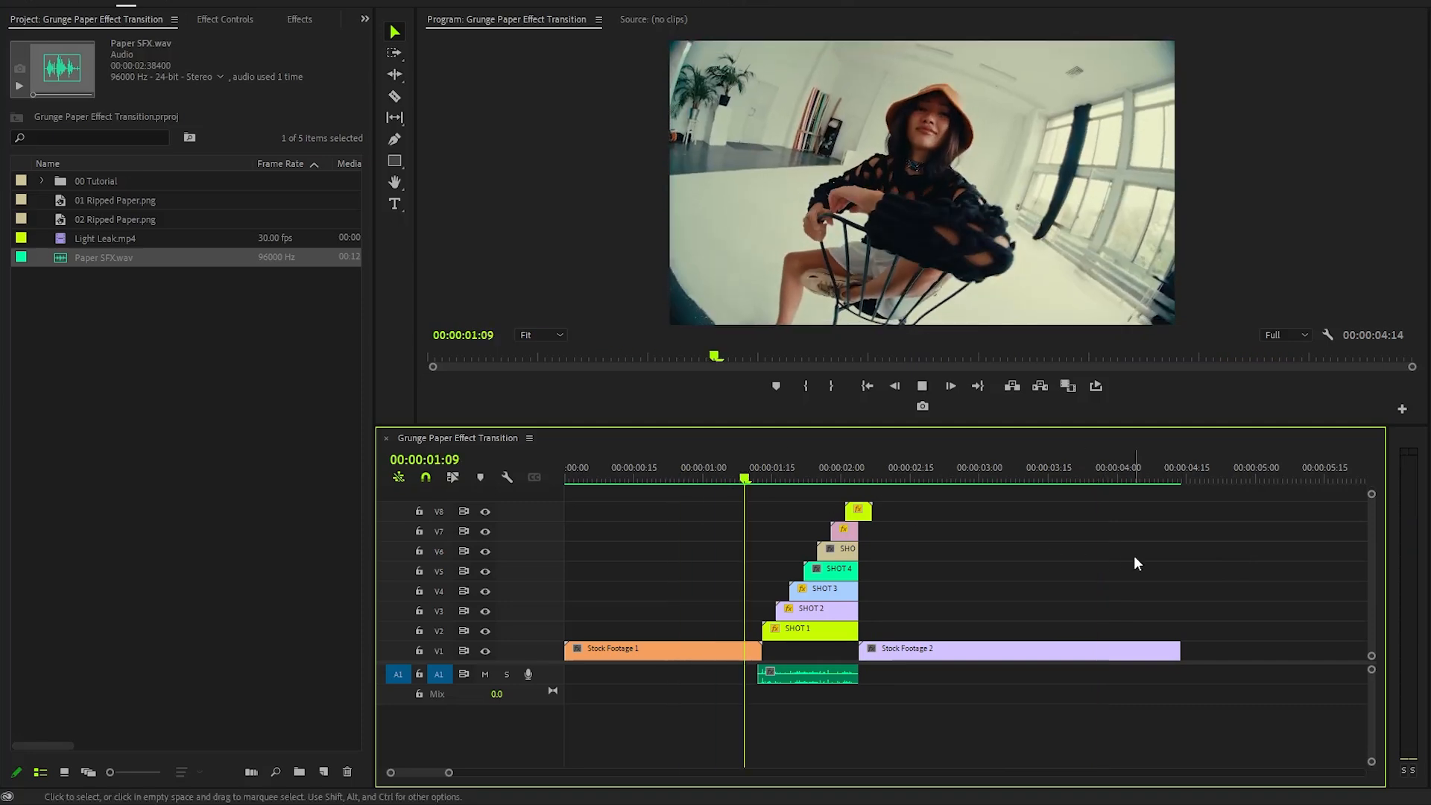